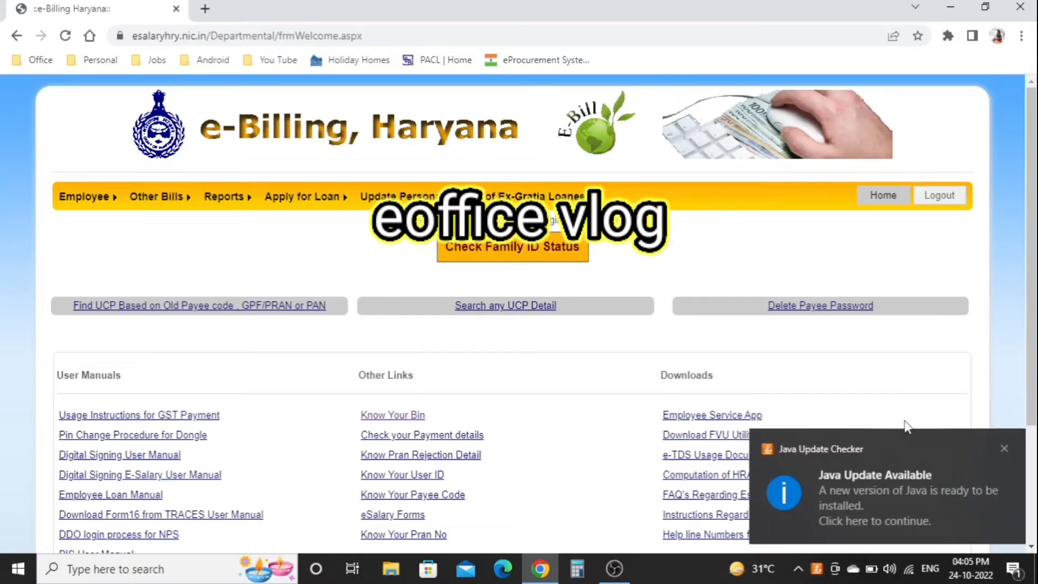
- Close the Java Update Checker notification in the bottom-right corner
click(1004, 448)
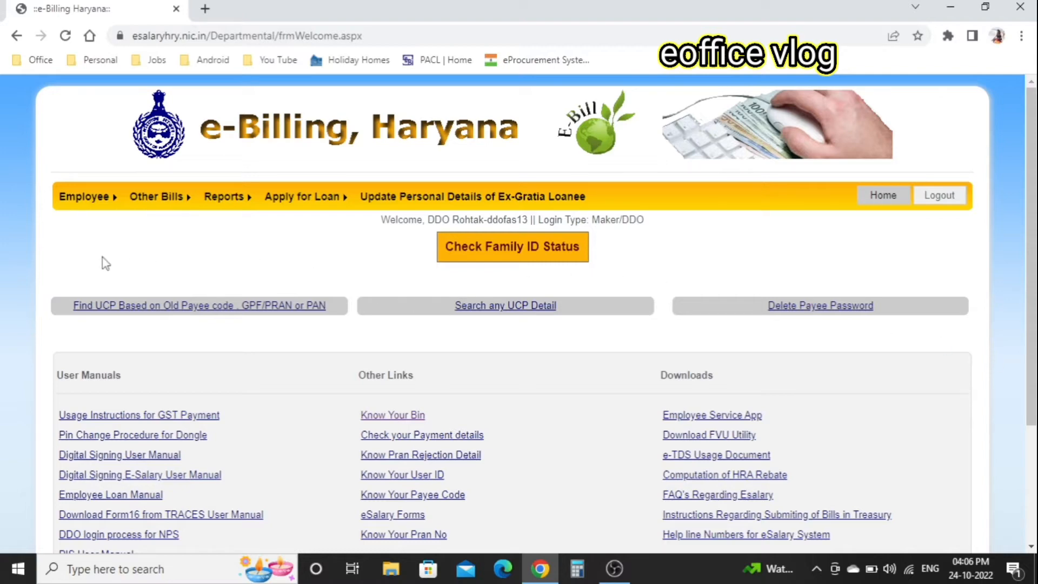
mouse_move(83, 205)
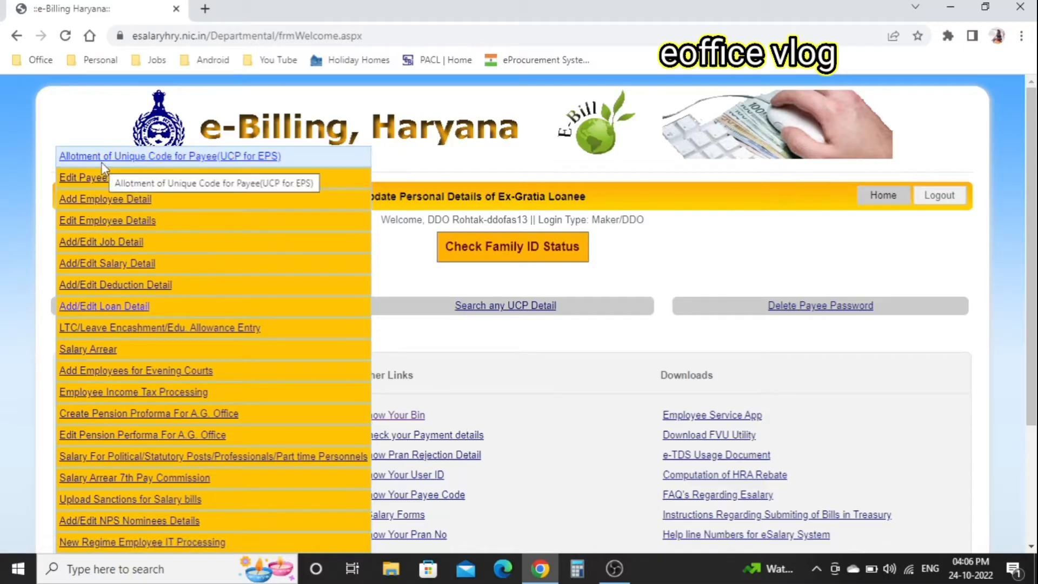
- Start a UCP for EPS record with payee type Employee and enter the payee's PAN number
click(153, 160)
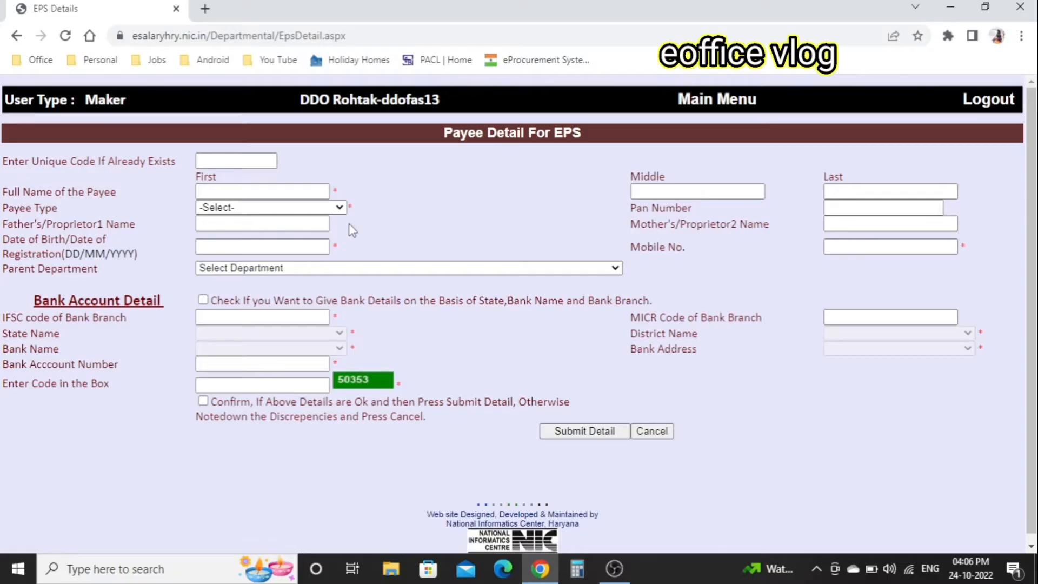
click(339, 208)
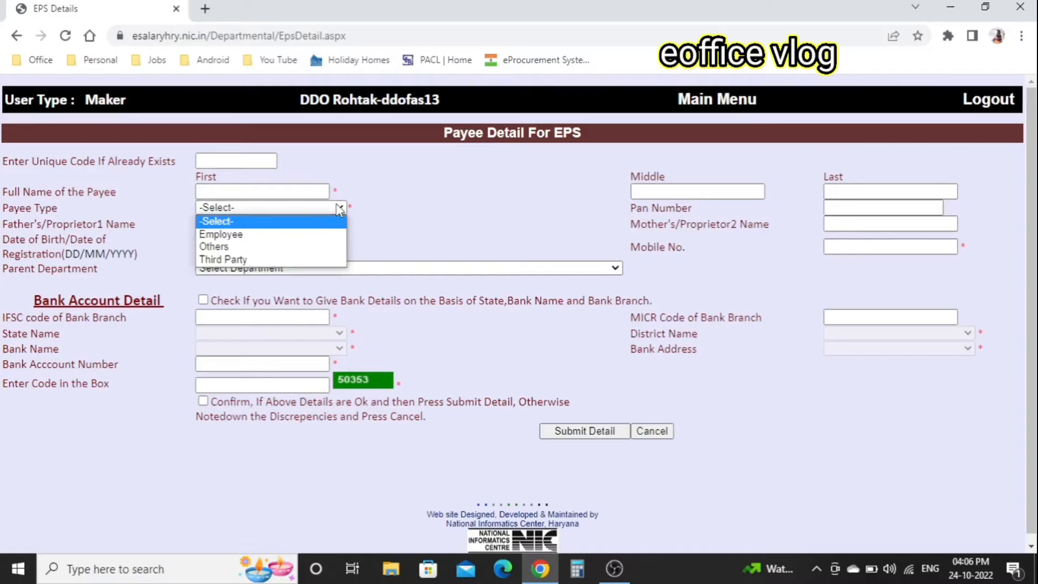
click(237, 234)
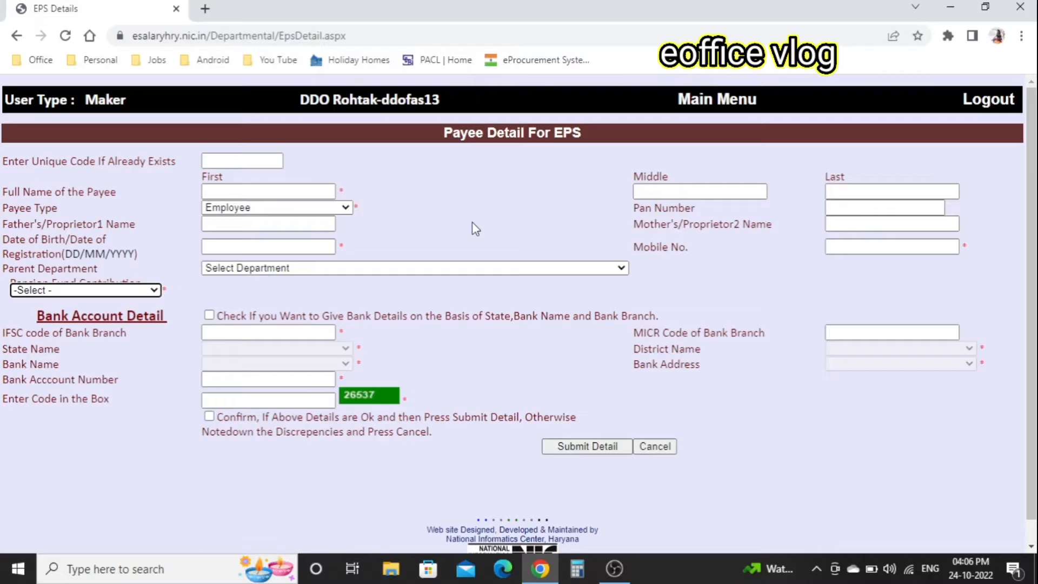
click(885, 205)
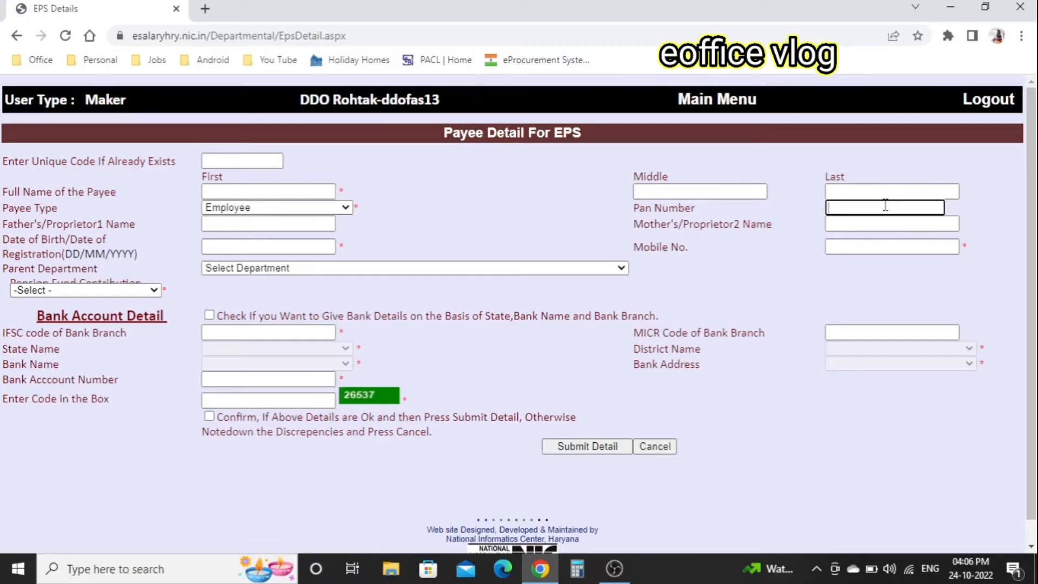
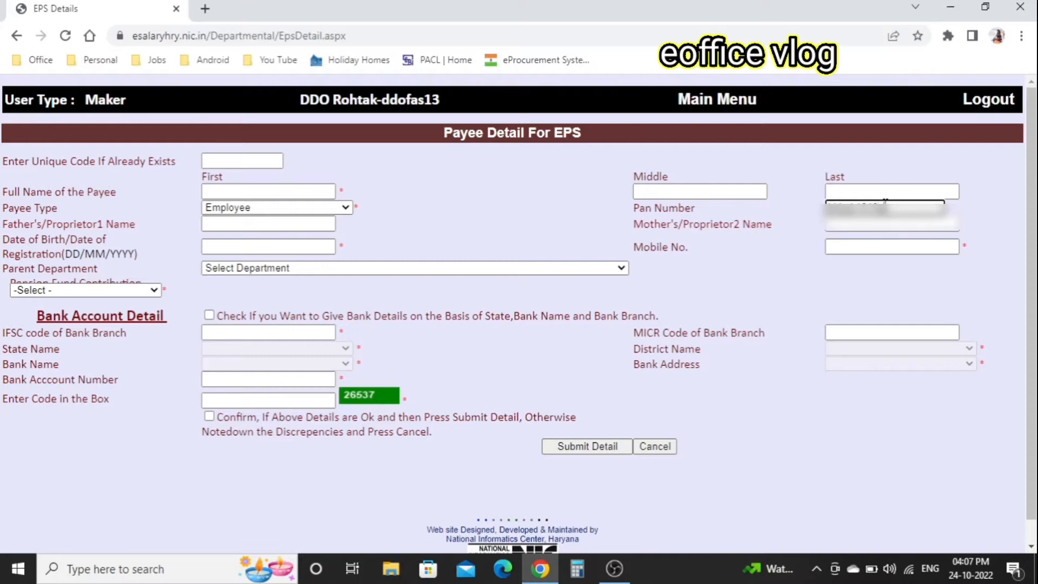
key(Tab)
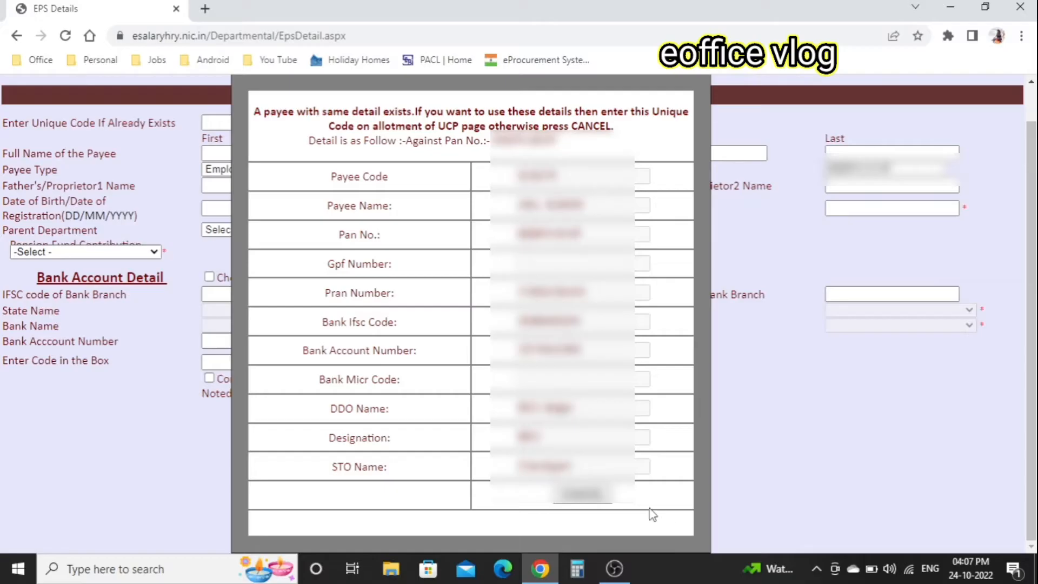
- Dismiss the duplicate popup and load the existing payee's details from the pasted unique code
click(589, 501)
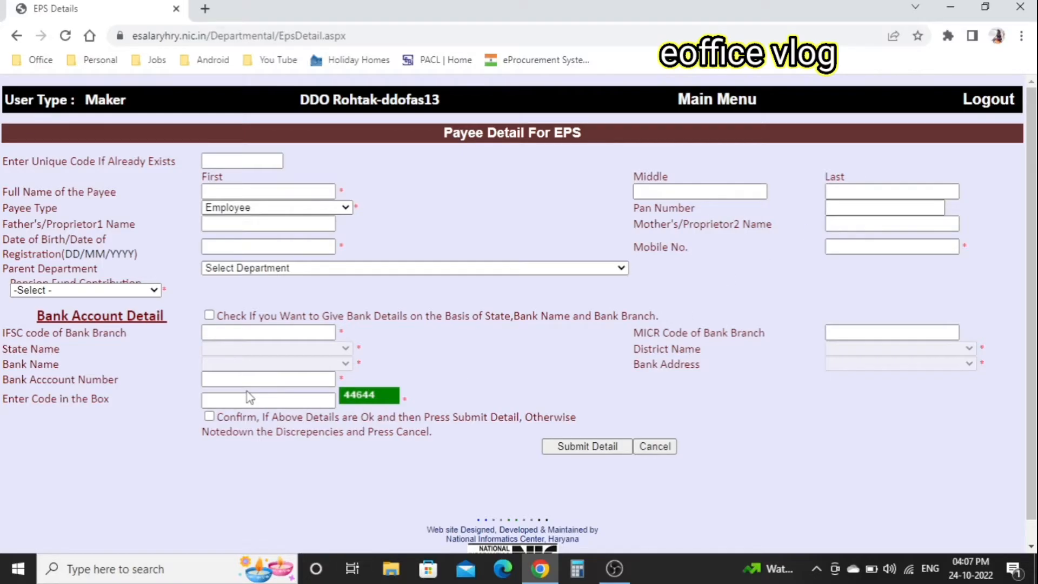
click(254, 160)
key(ctrl+v)
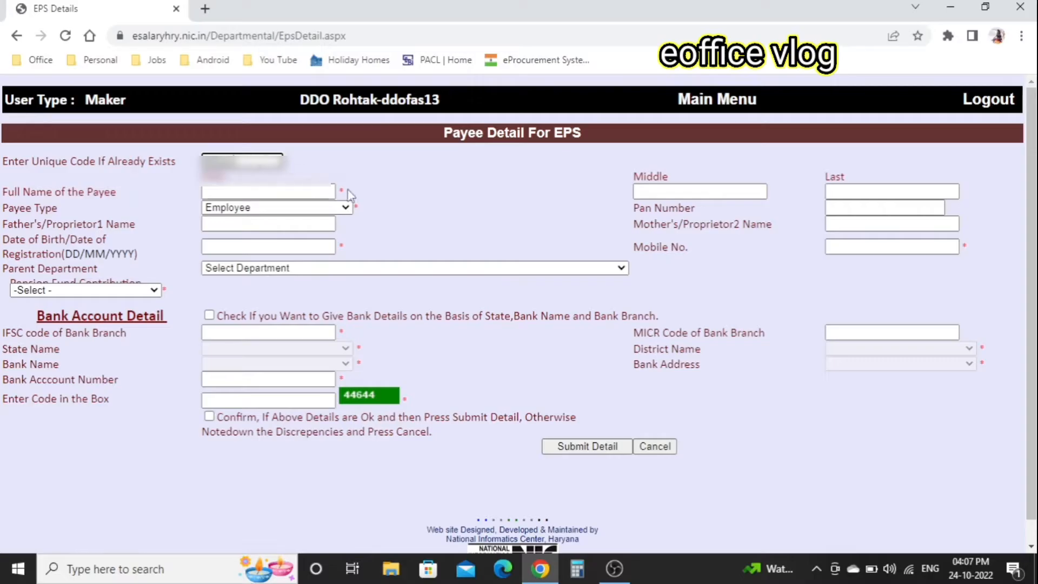
click(486, 186)
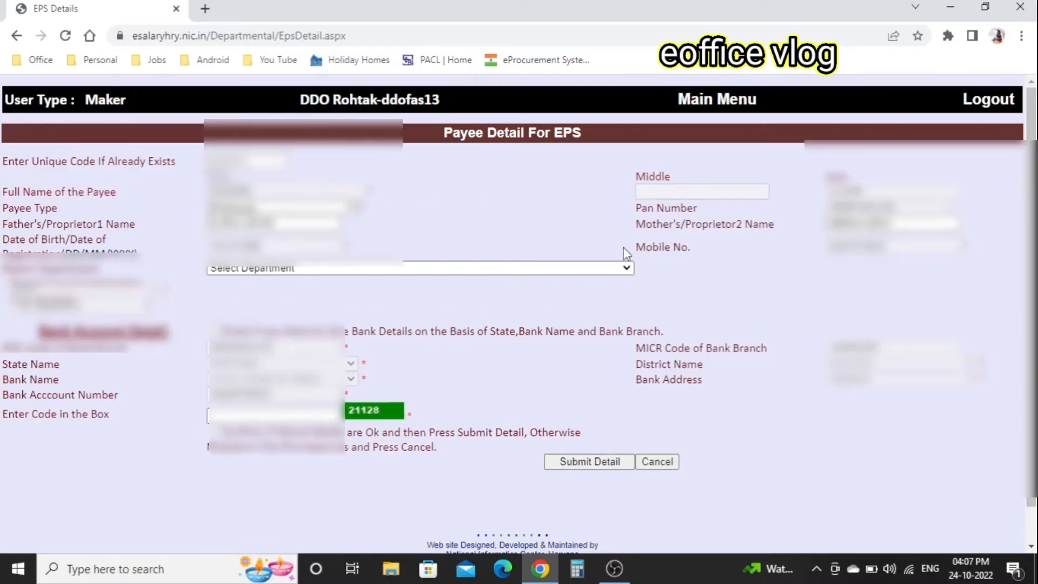
scroll(624, 247, down, 1)
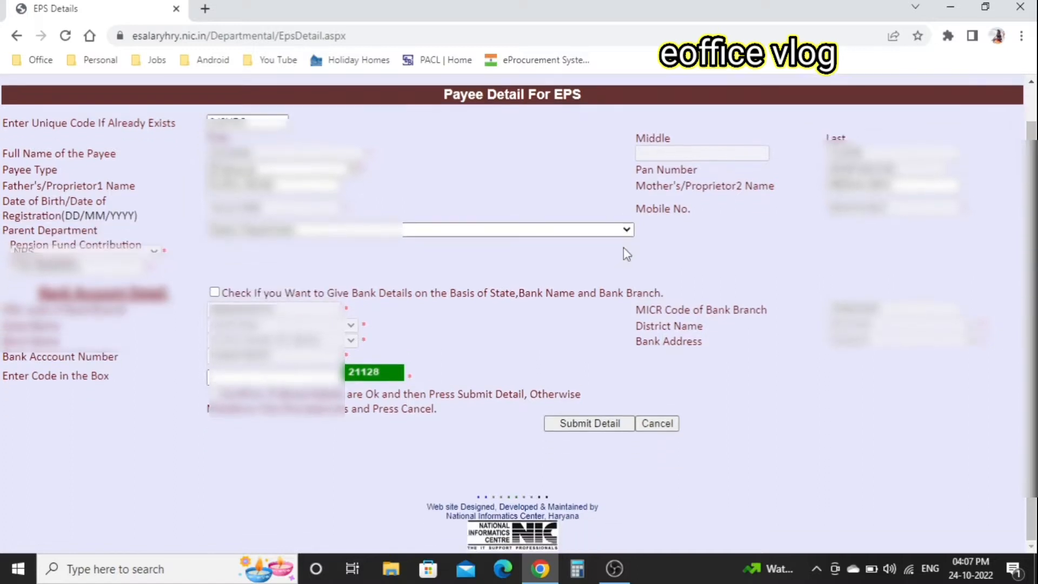
- Choose the parent department, enter the captcha, confirm and submit the EPS payee record
click(585, 238)
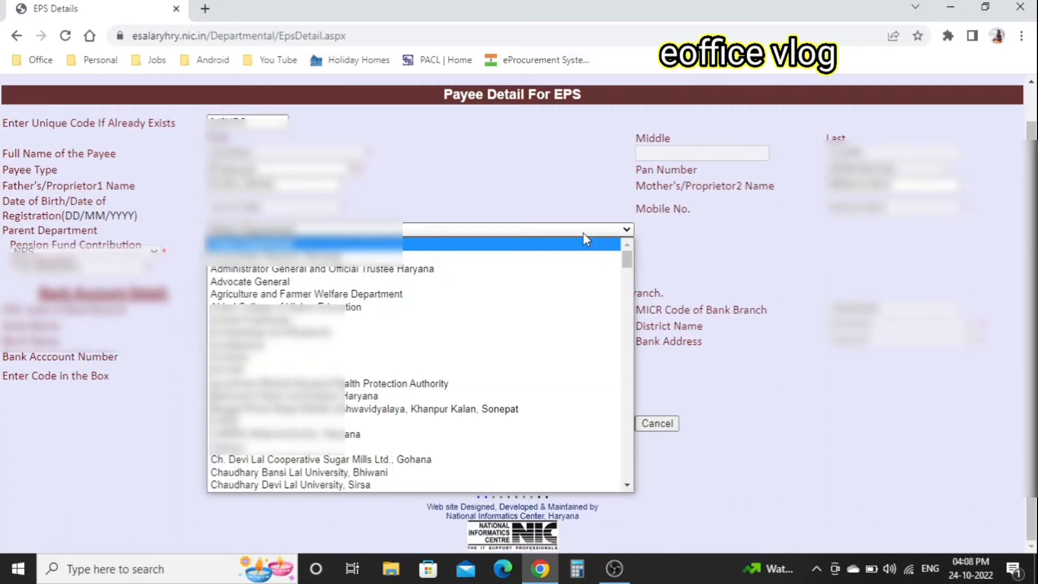
text(fo)
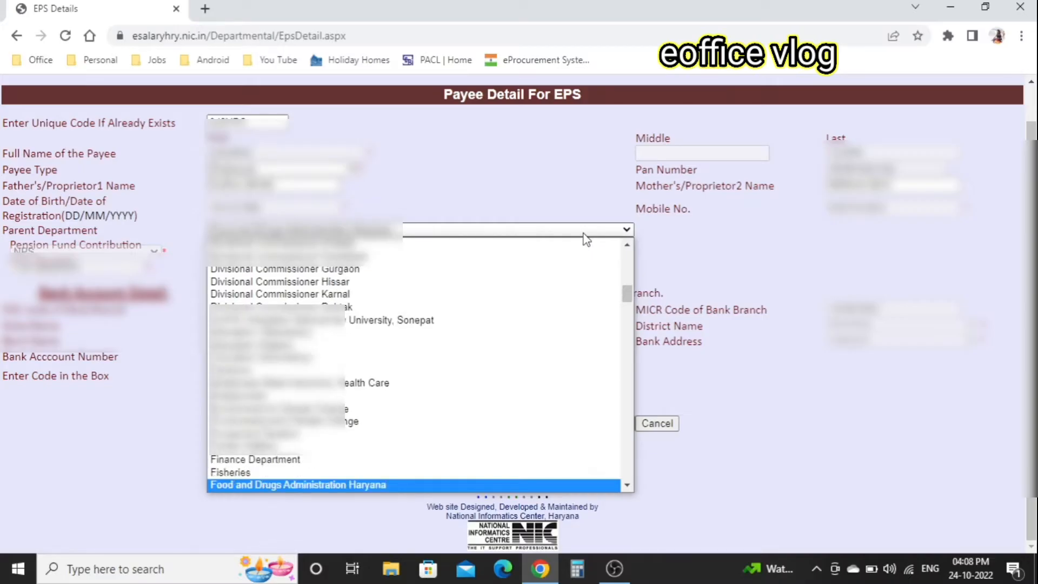
key(Return)
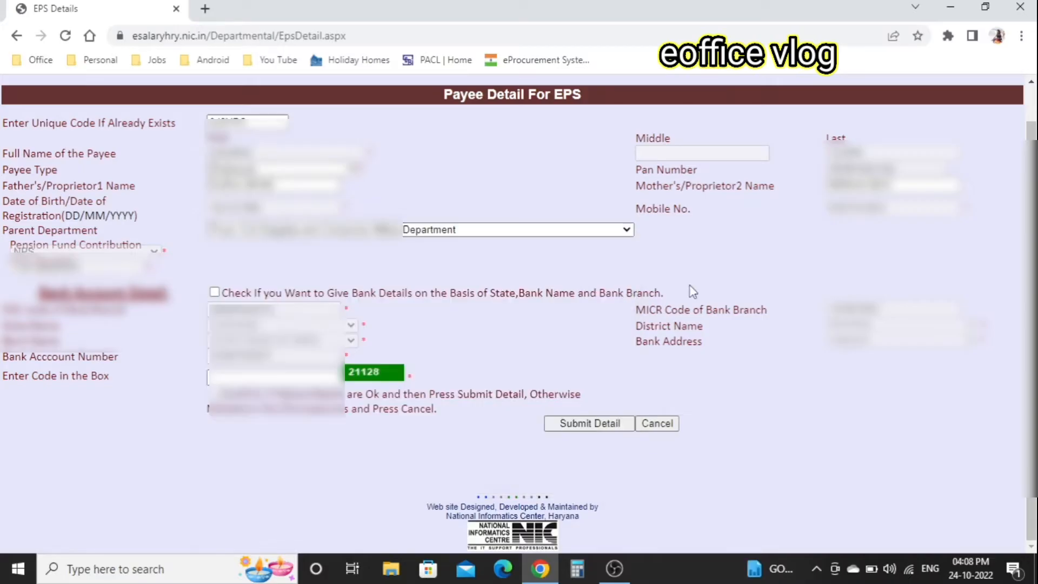
click(308, 377)
text(21128)
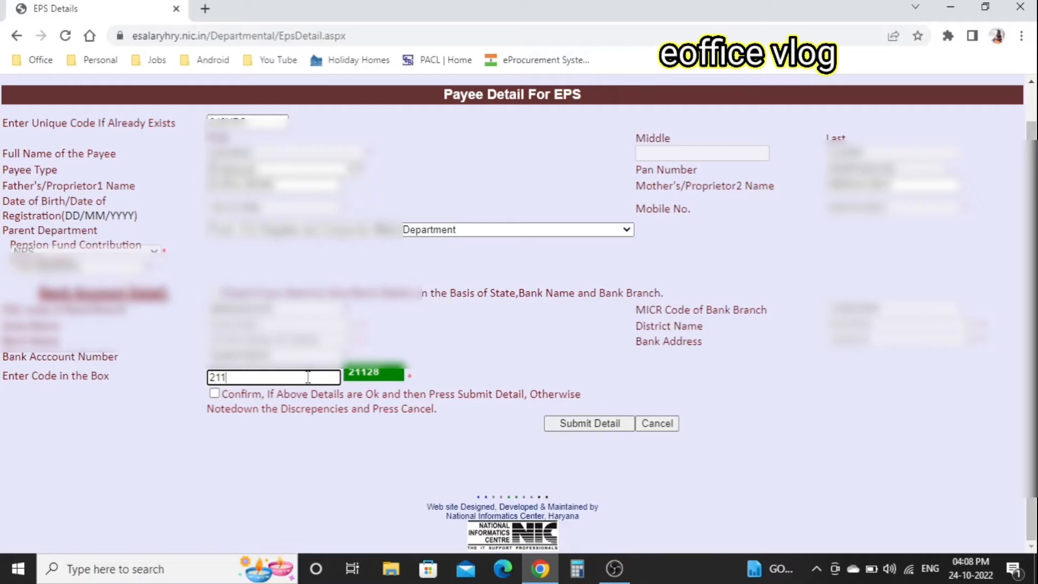
click(214, 393)
click(599, 430)
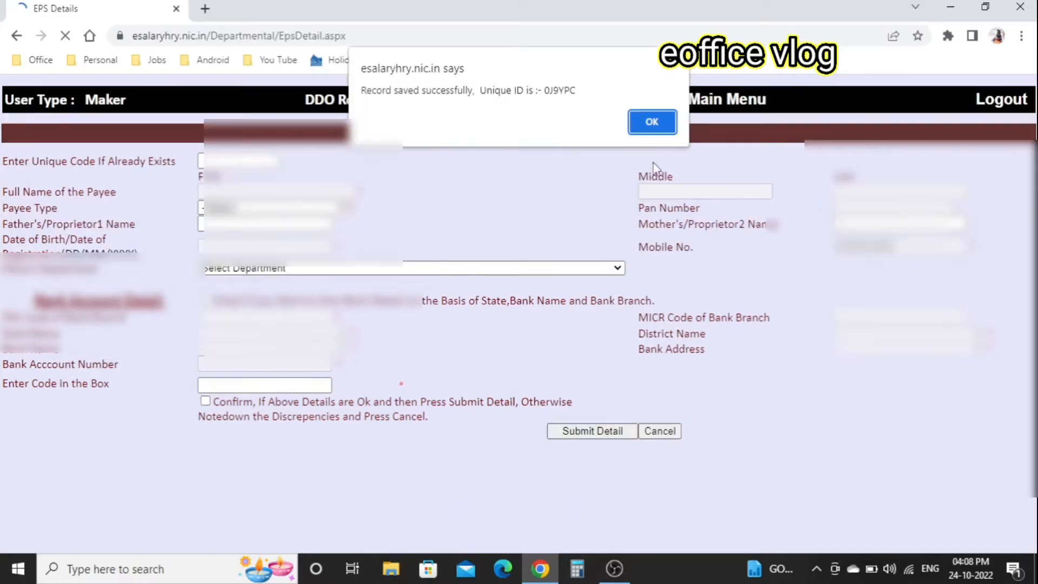
click(657, 121)
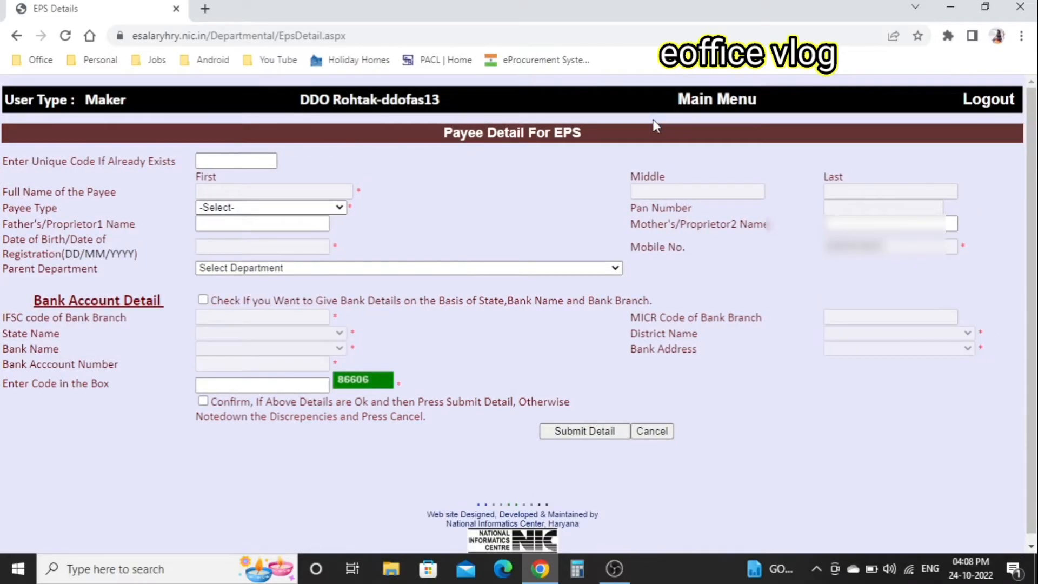
- As checker, view and verify the new payee in Verify Payee Detail for EPS
click(988, 103)
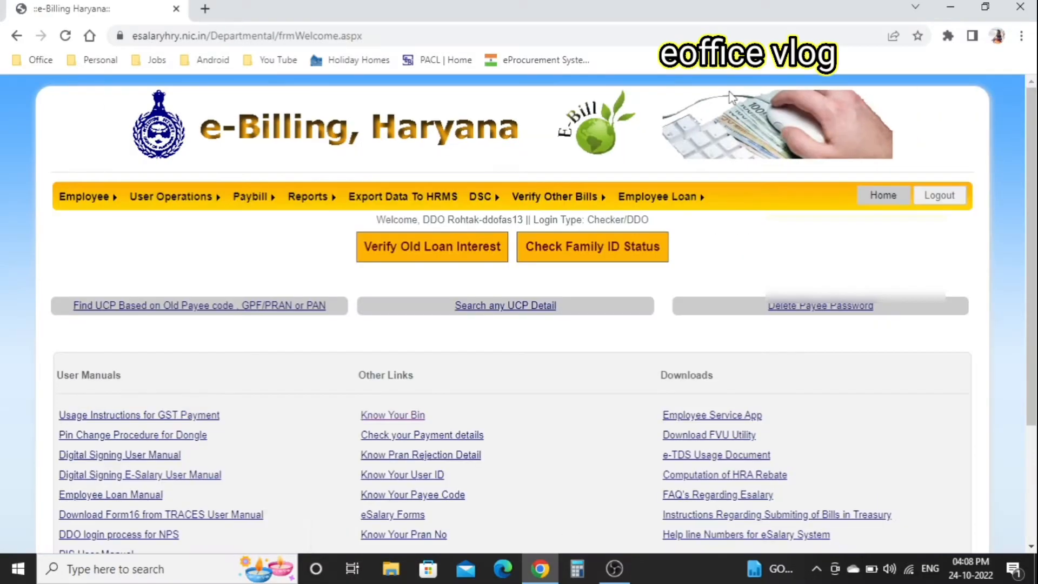
mouse_move(85, 201)
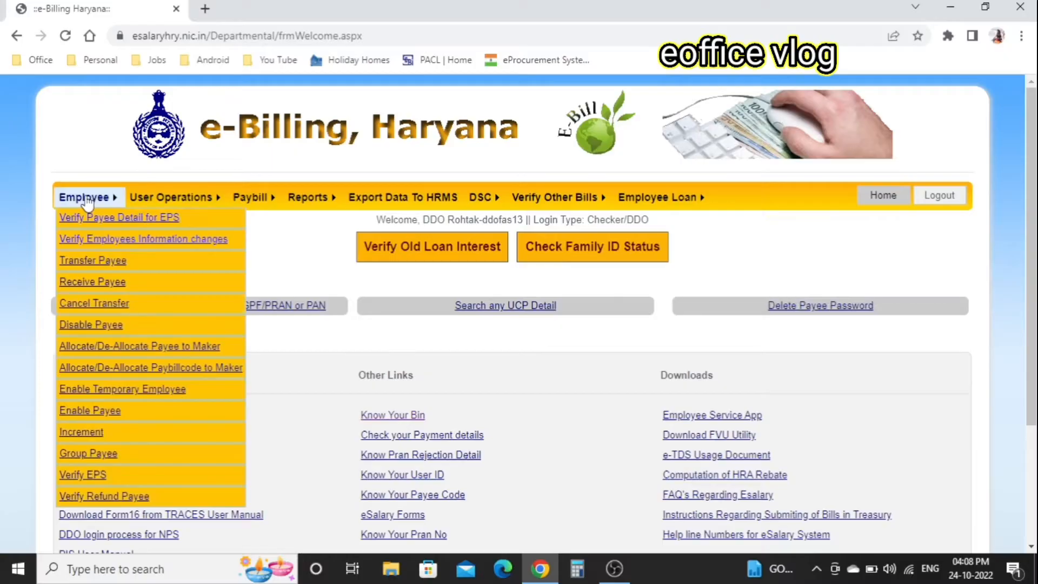
click(108, 216)
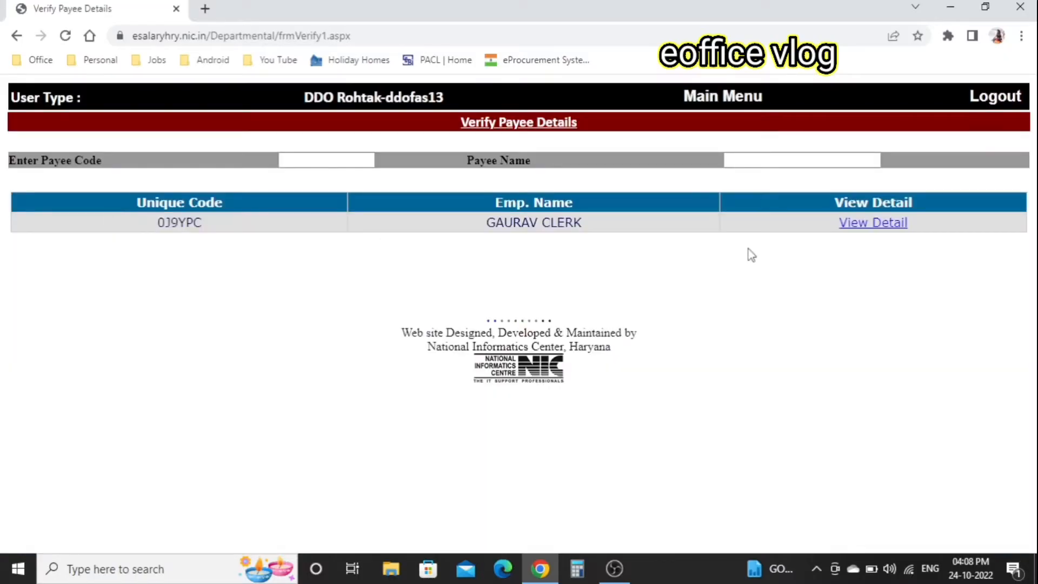
click(874, 226)
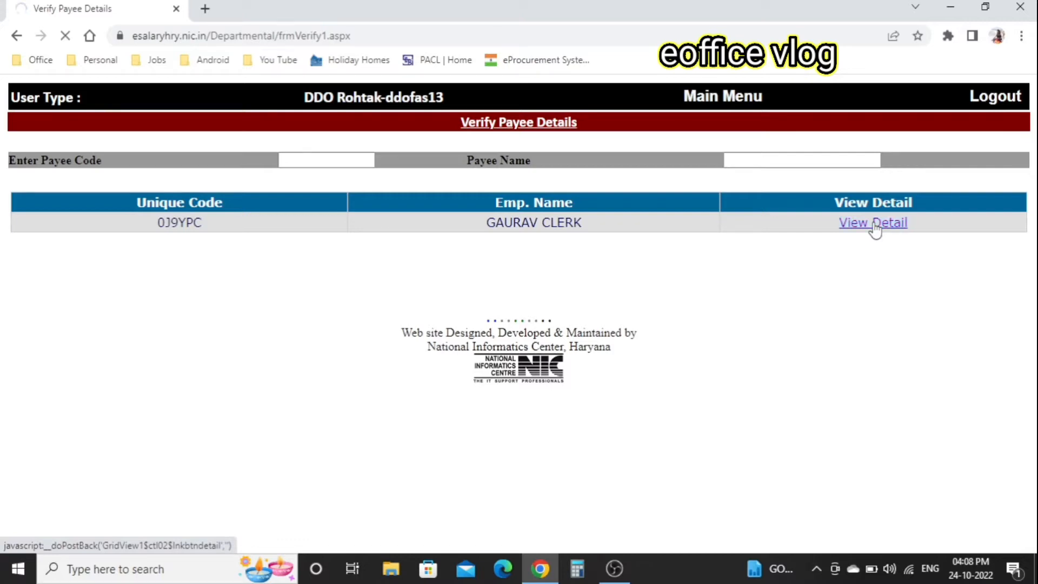
scroll(620, 419, down, 5)
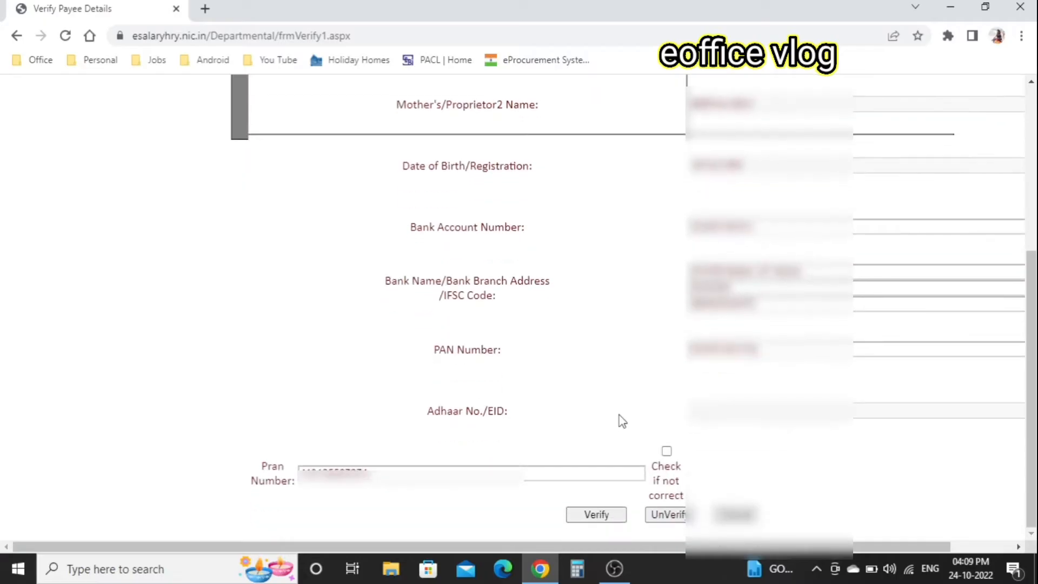
click(597, 517)
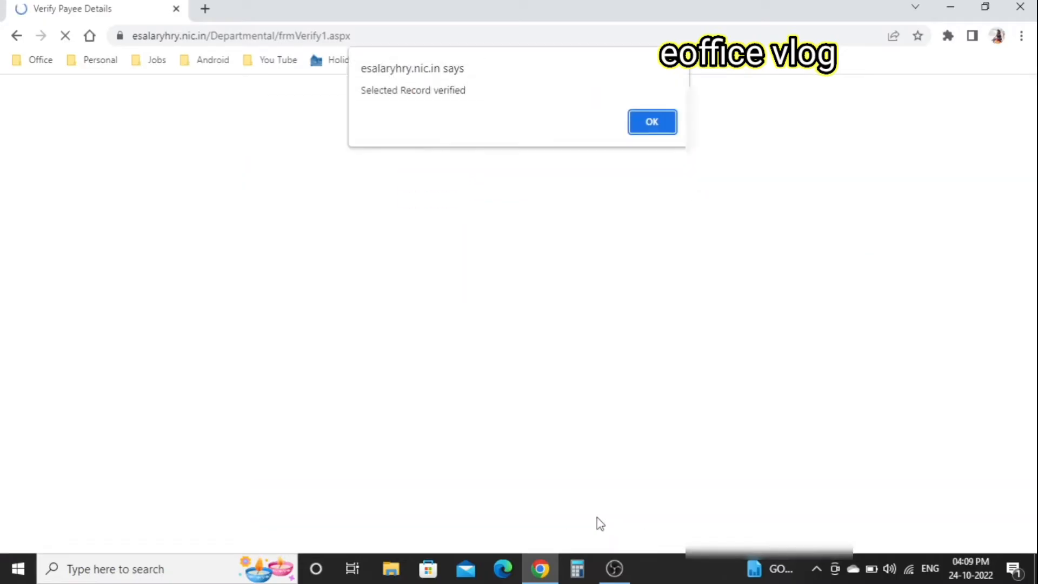
click(666, 121)
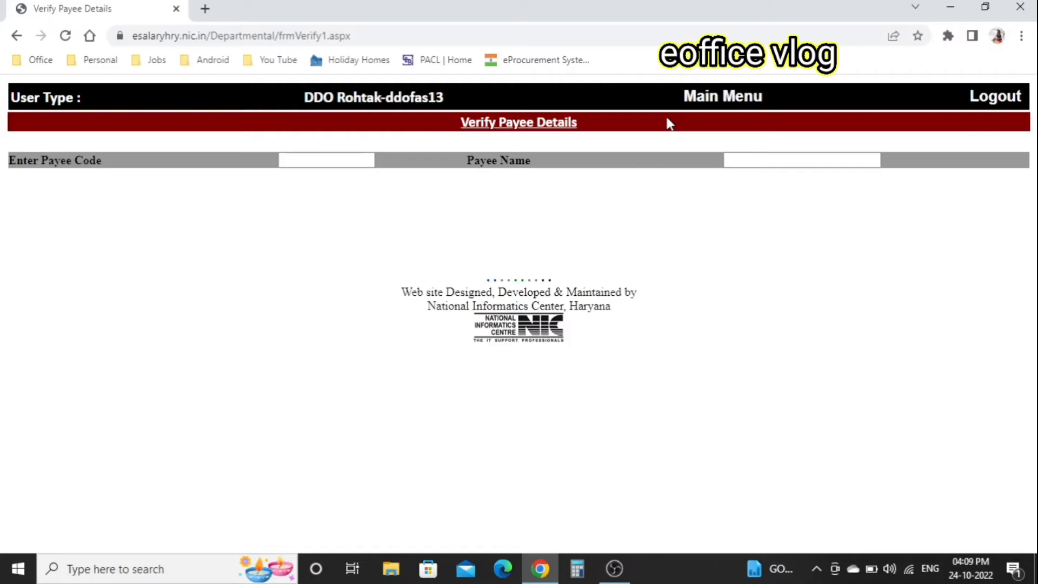
- Back as maker, select the verified payee's unique code in Add Employee Detail
click(1007, 102)
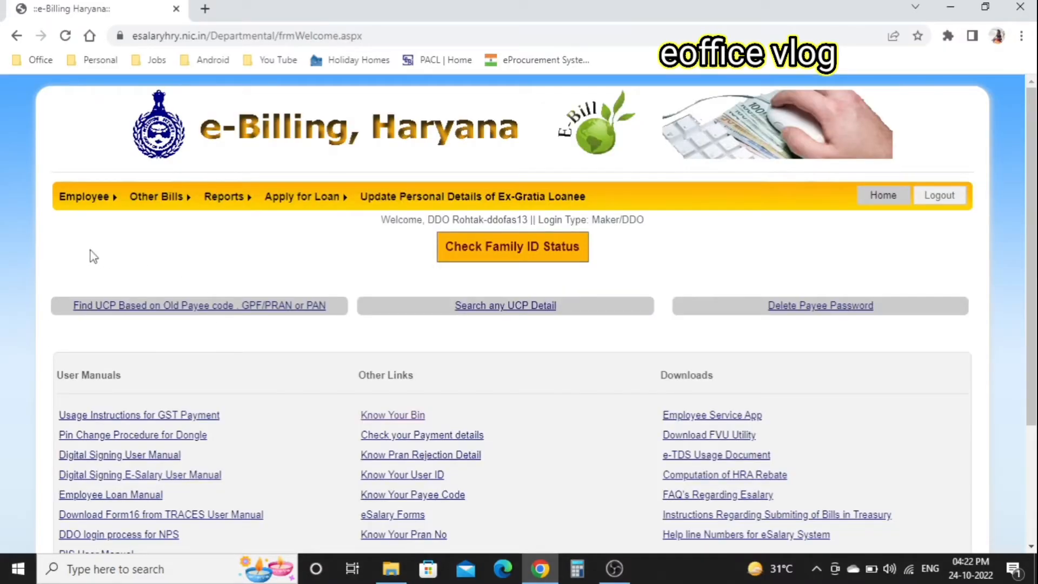
mouse_move(81, 203)
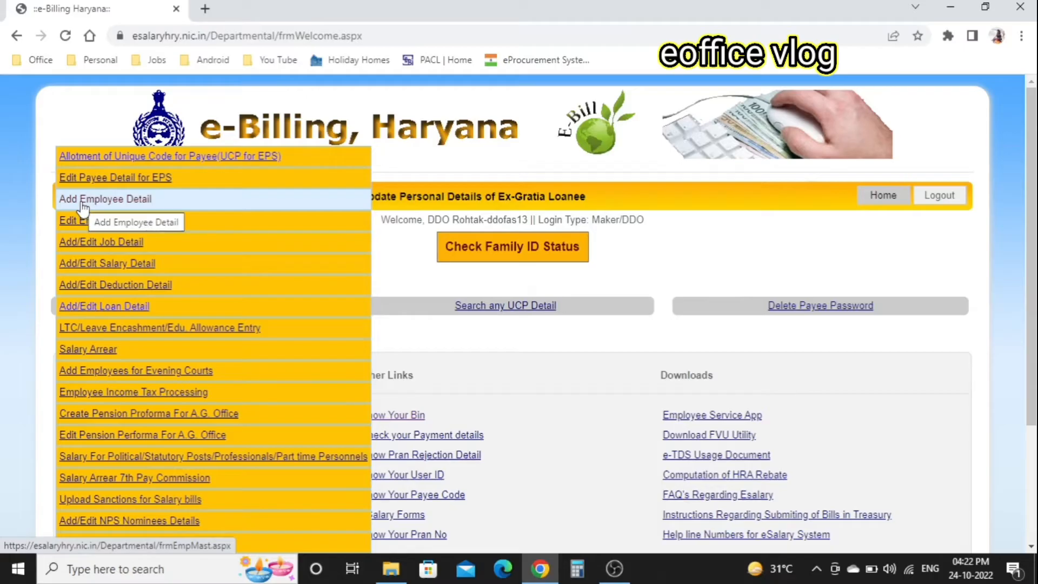
click(130, 205)
click(380, 152)
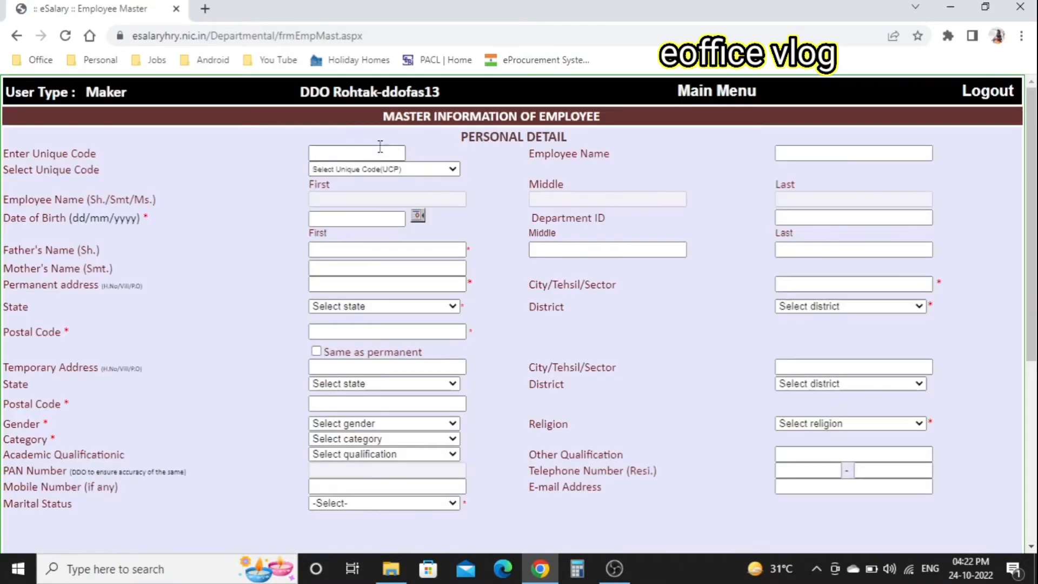
click(452, 169)
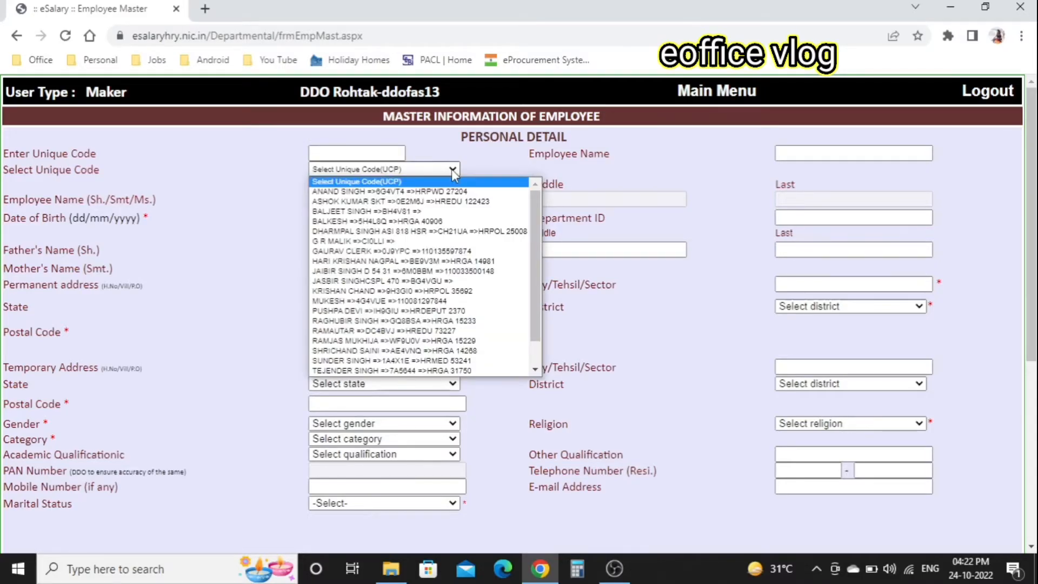
click(406, 253)
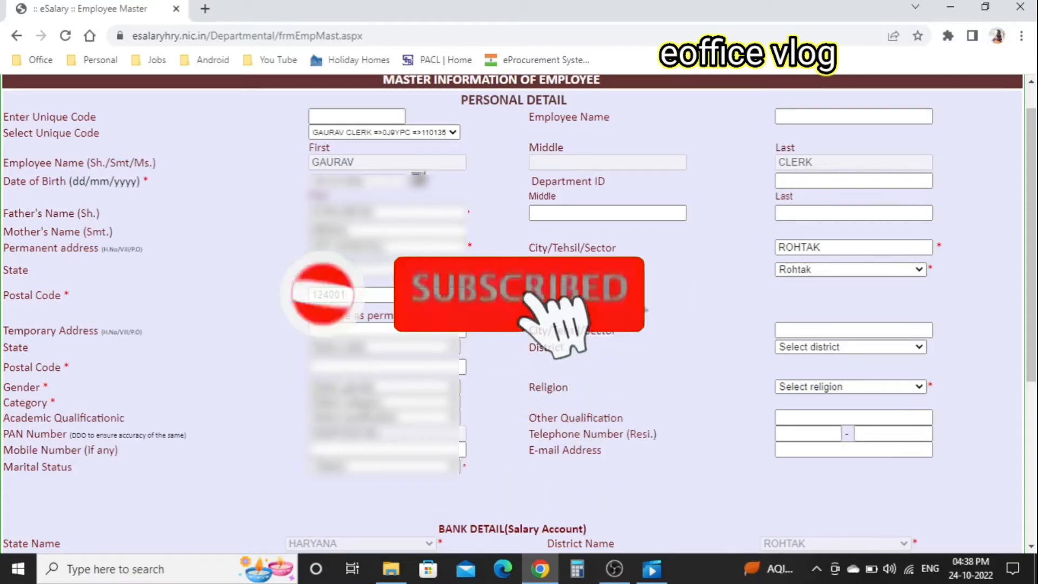
- Keep the permanent state and Rohtak district, copy to temporary address, and enter its postal code
click(400, 269)
click(359, 308)
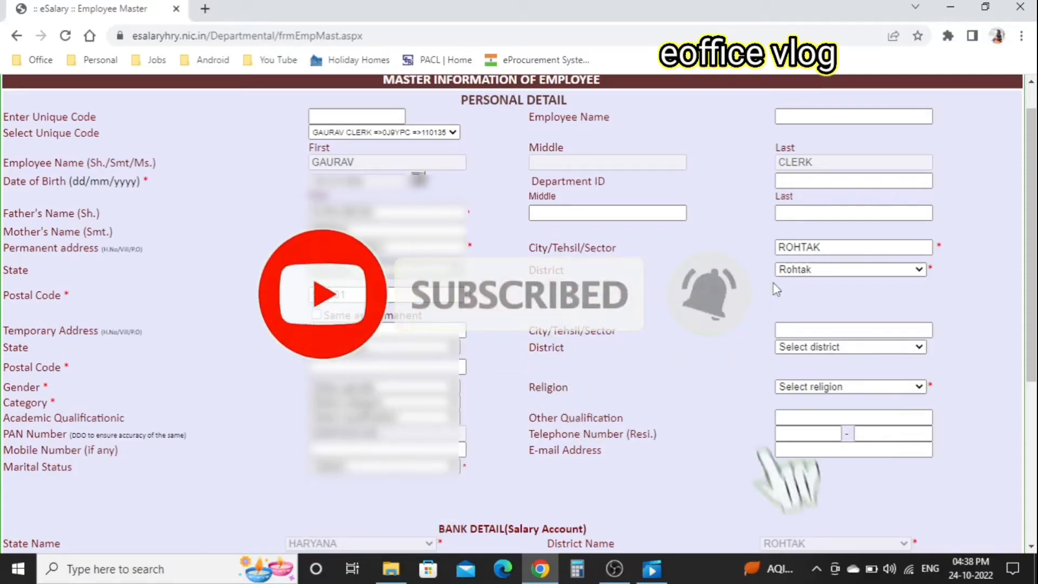
click(821, 277)
click(820, 274)
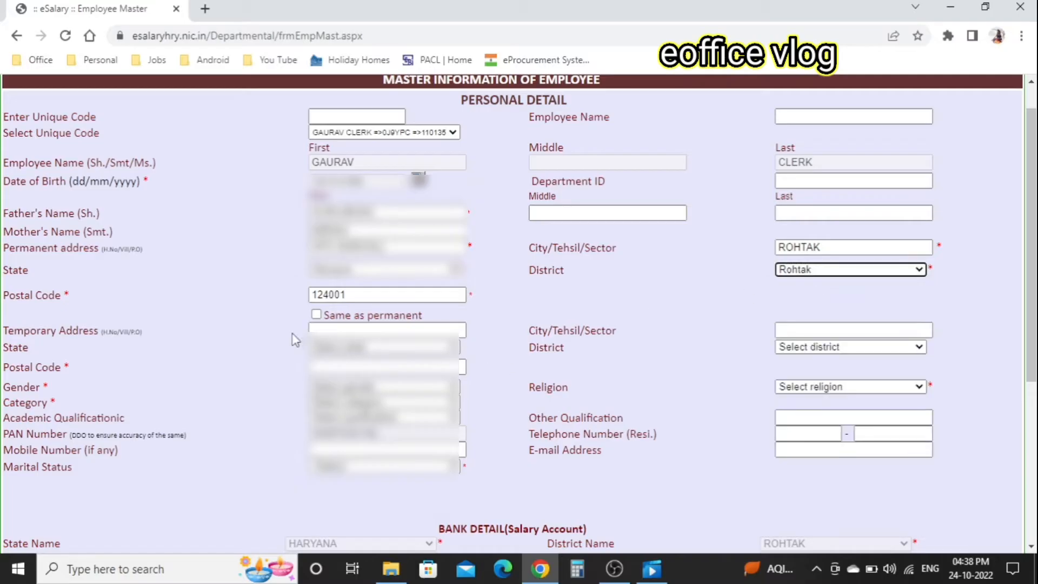
click(316, 316)
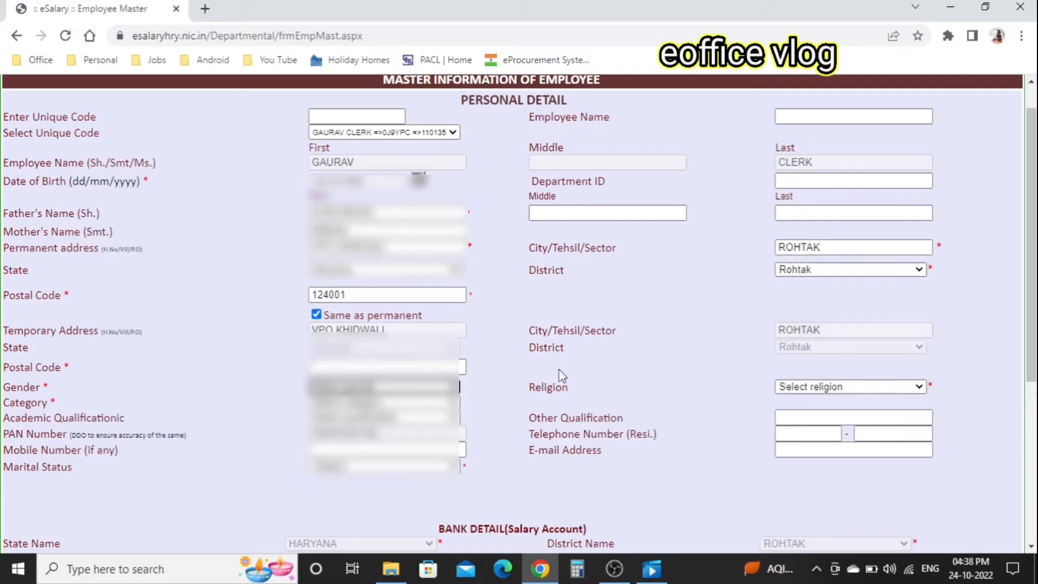
scroll(565, 377, down, 2)
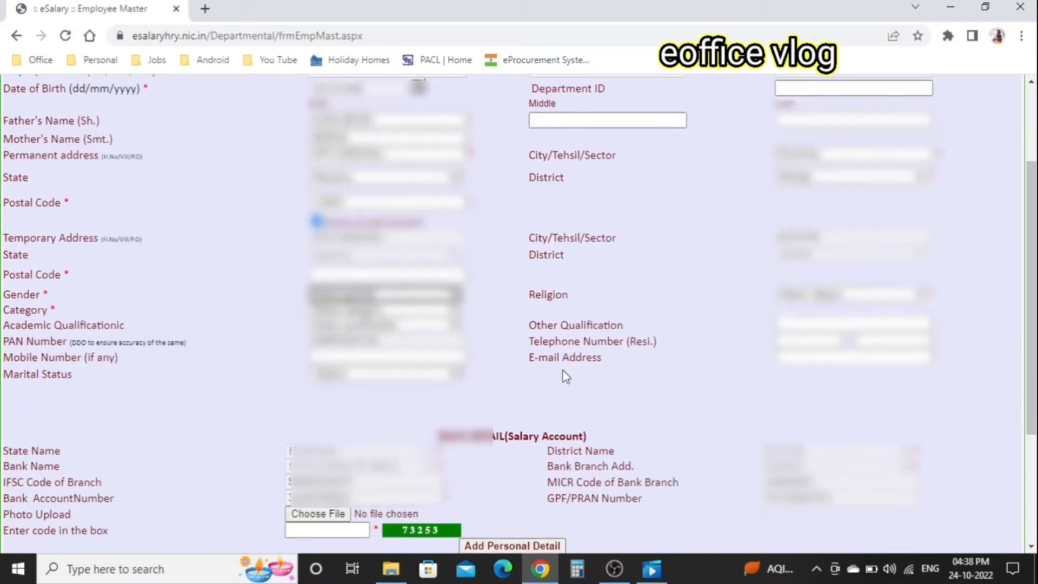
click(408, 276)
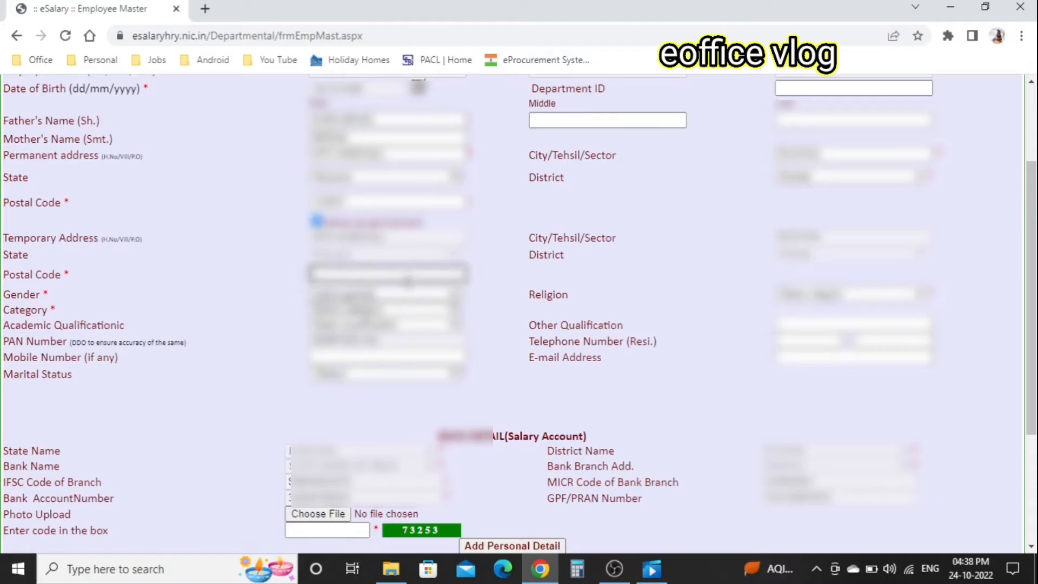
text(??????)
click(562, 290)
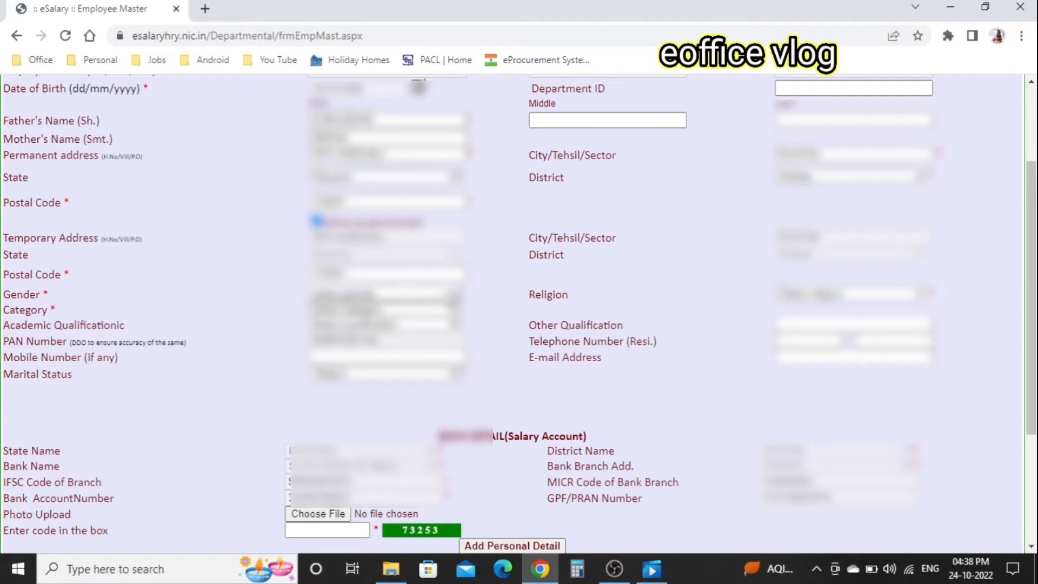
- Set gender, religion and marital status, enter the captcha, and save the personal details
click(446, 296)
click(384, 322)
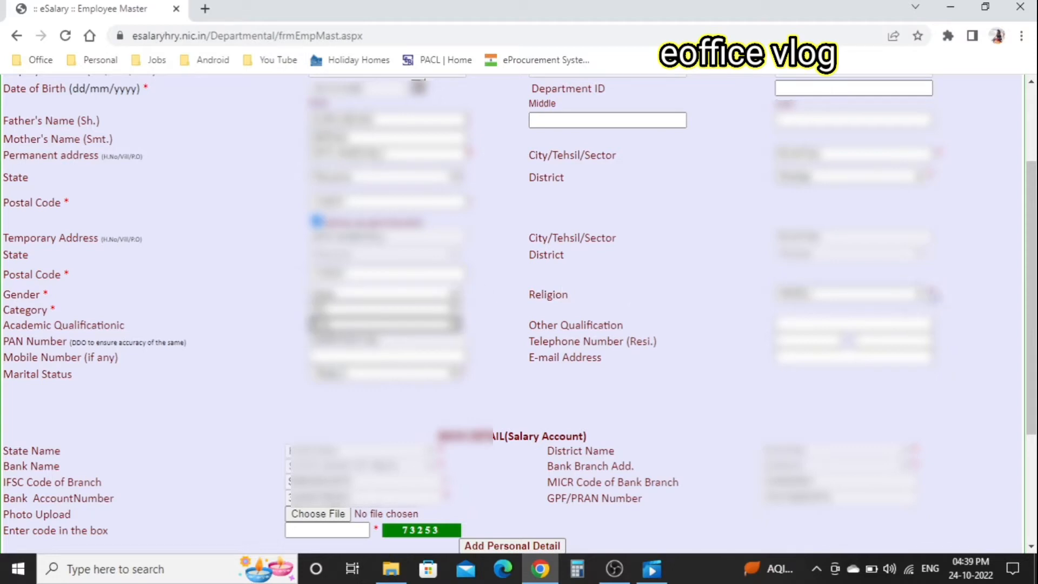
click(929, 295)
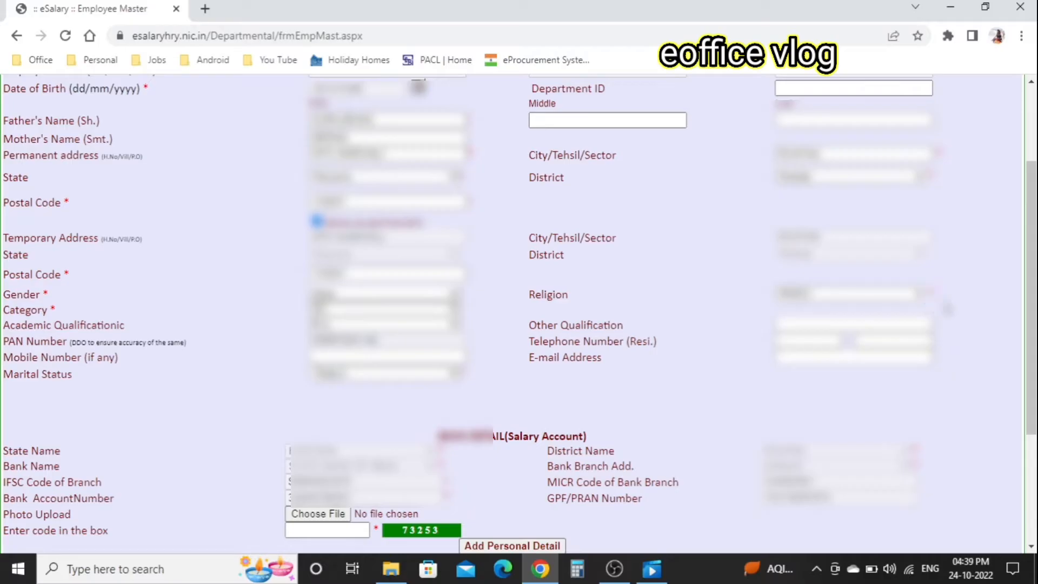
scroll(555, 368, down, 1)
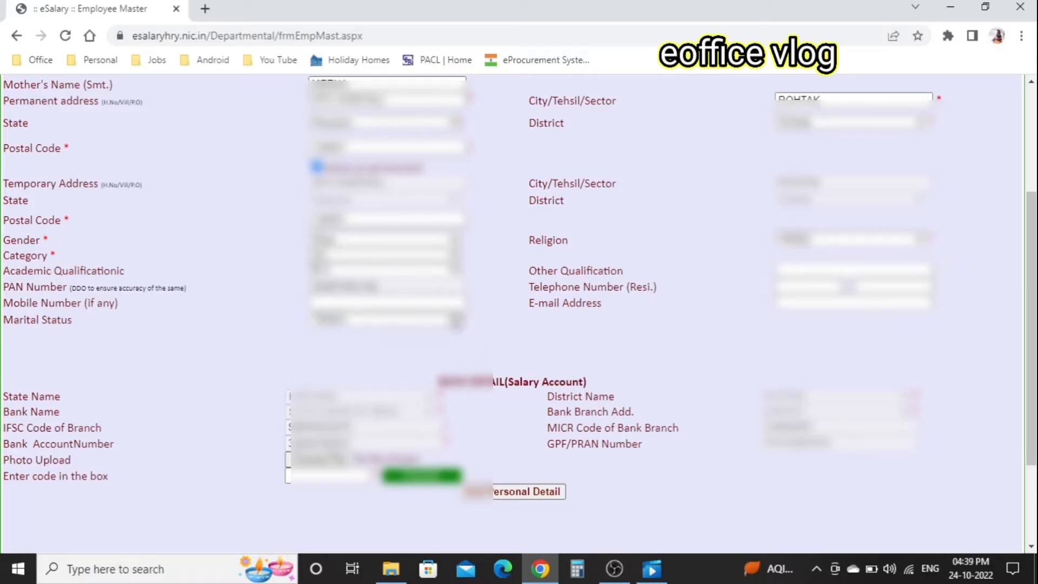
click(454, 320)
click(348, 358)
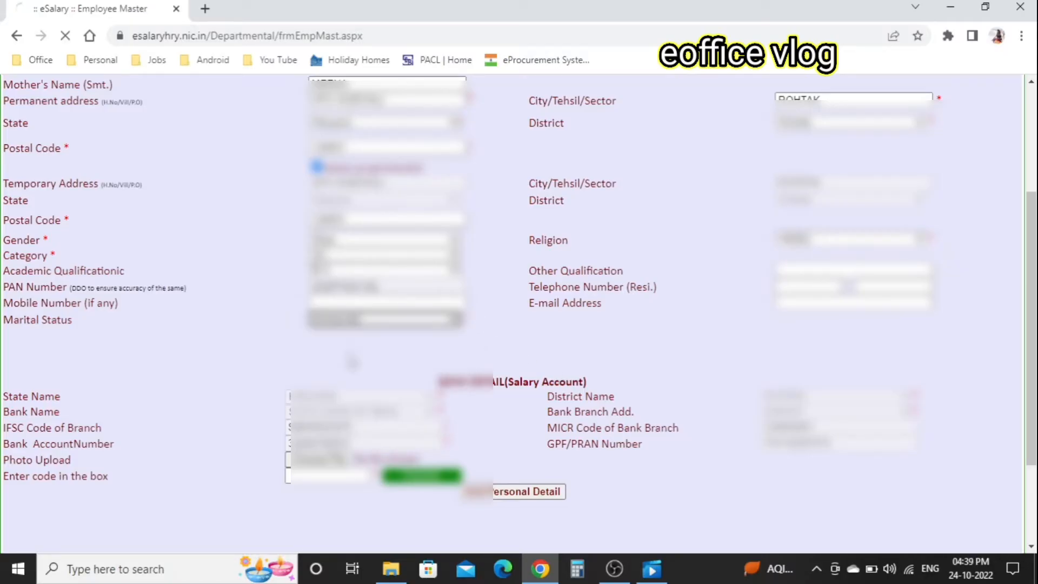
scroll(332, 426, down, 1)
click(333, 421)
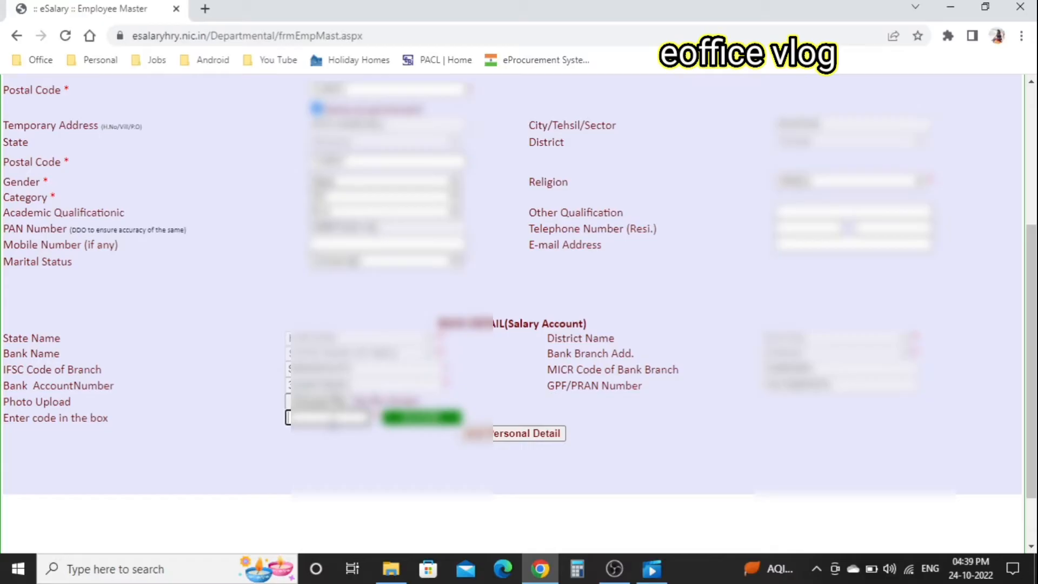
text(31238)
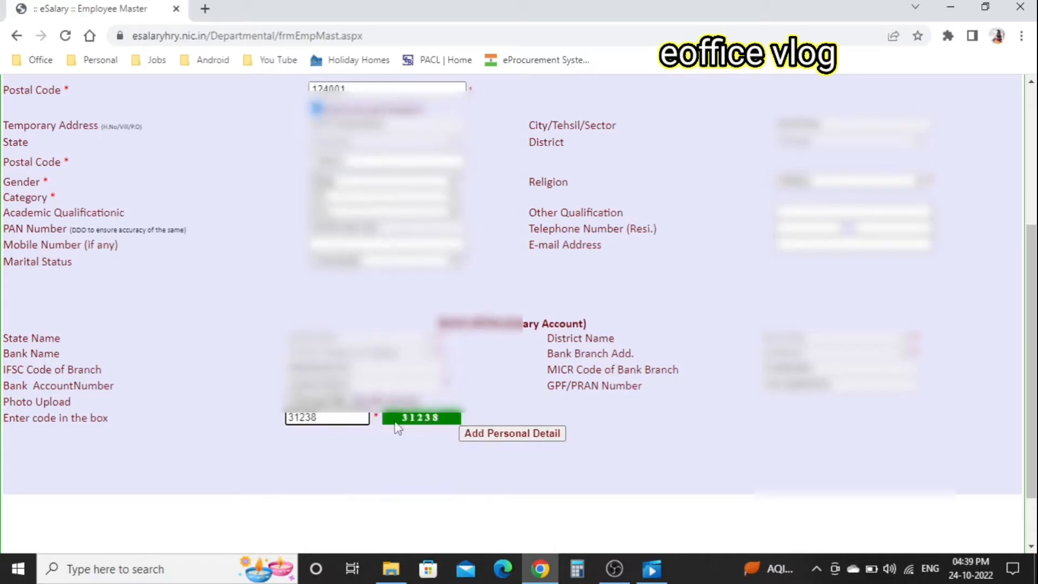
click(535, 435)
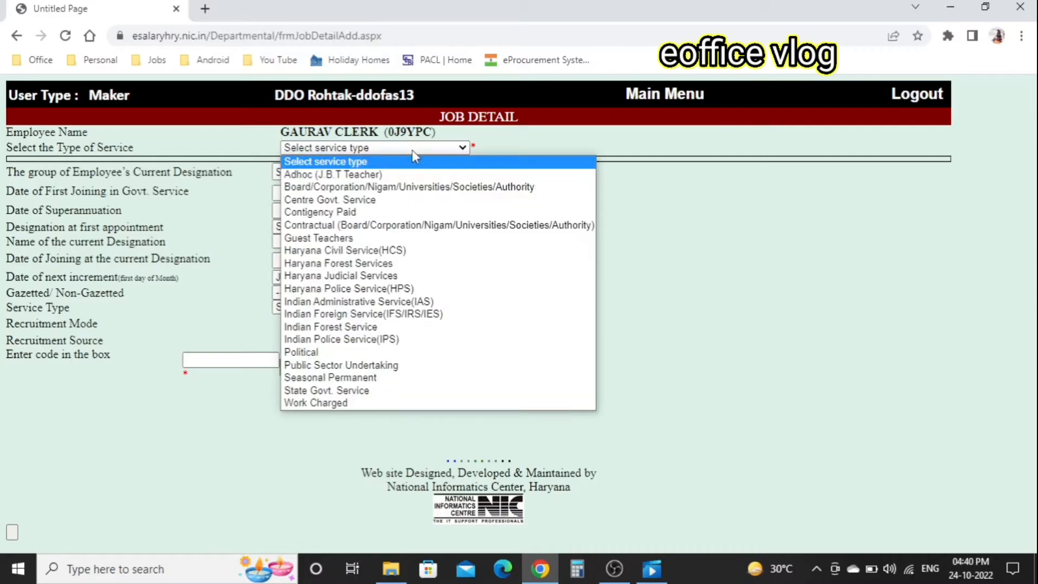
- Set service type to State Govt. Service and nature of service to Fresh Appointment
click(412, 151)
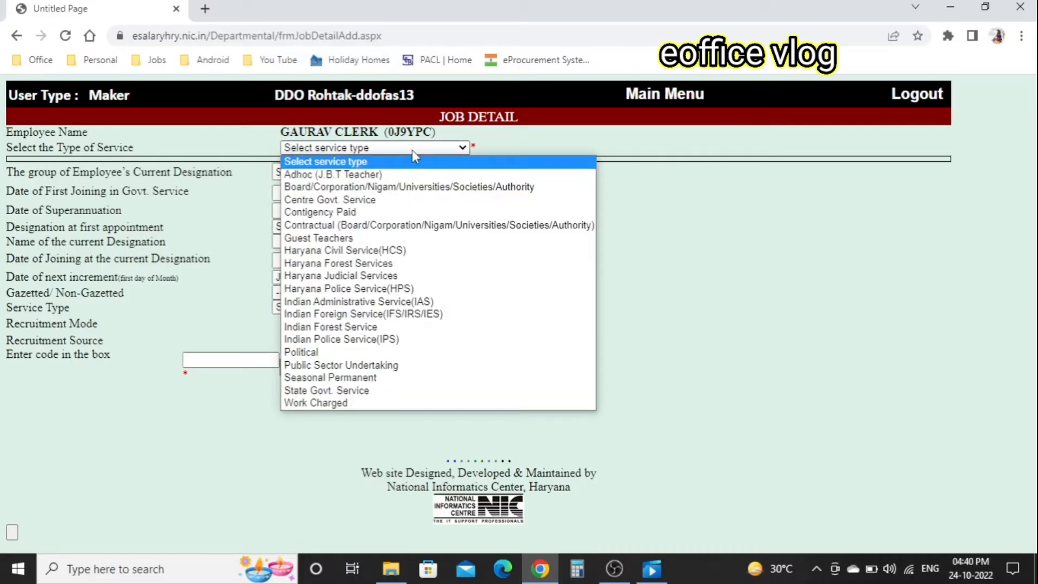
click(375, 392)
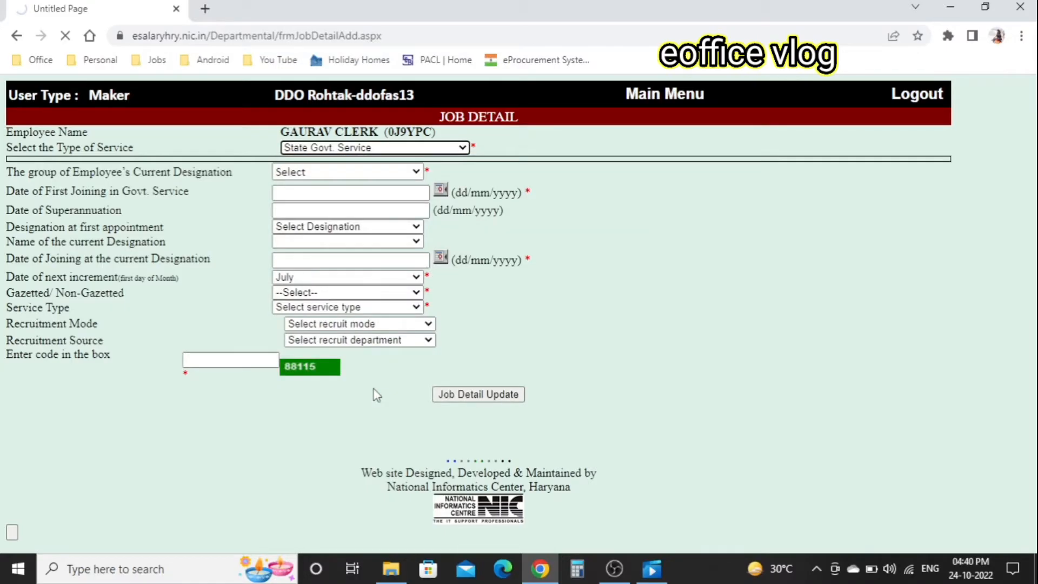
click(397, 162)
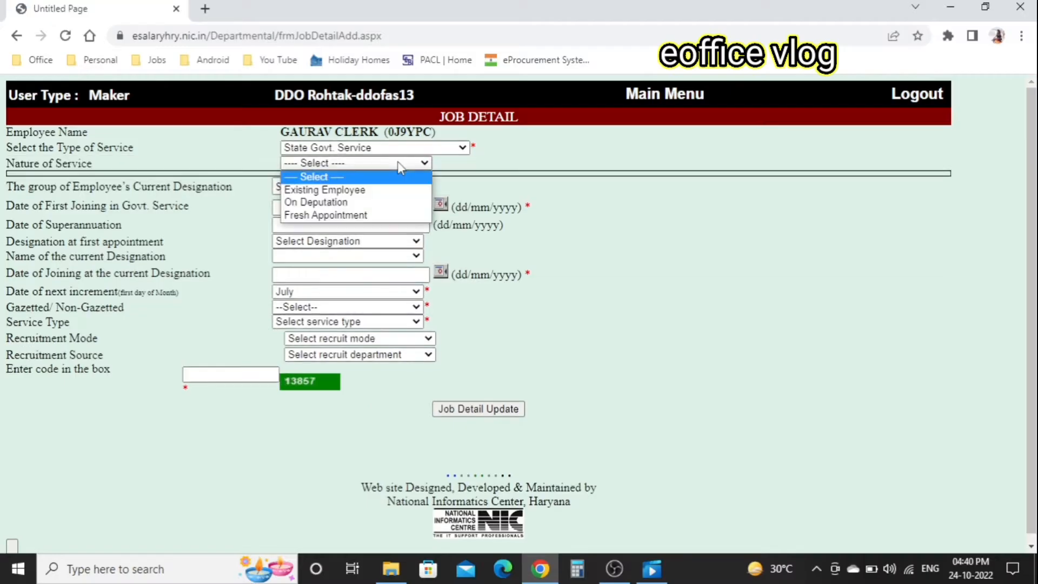
click(339, 216)
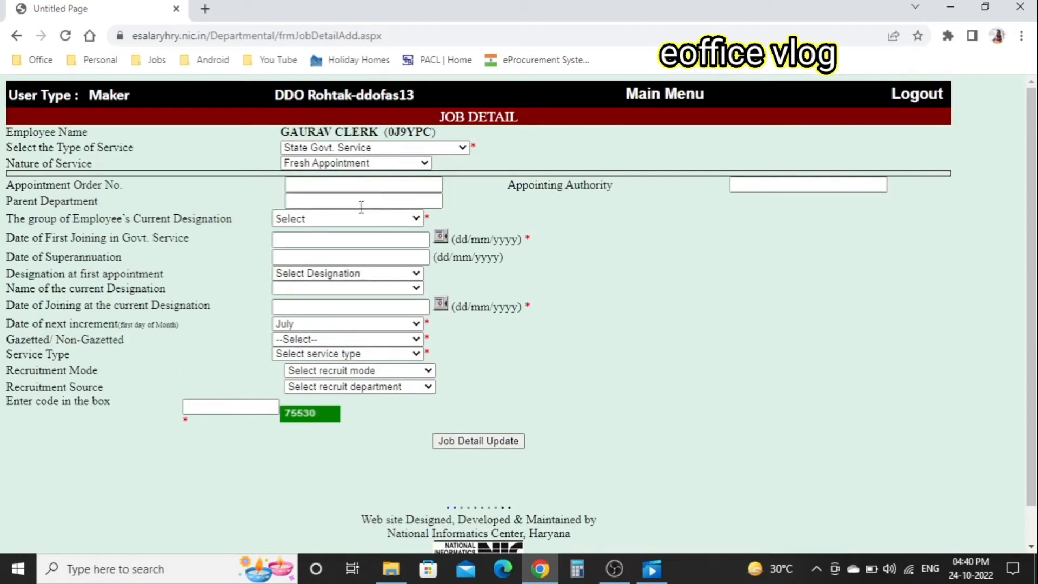
click(381, 186)
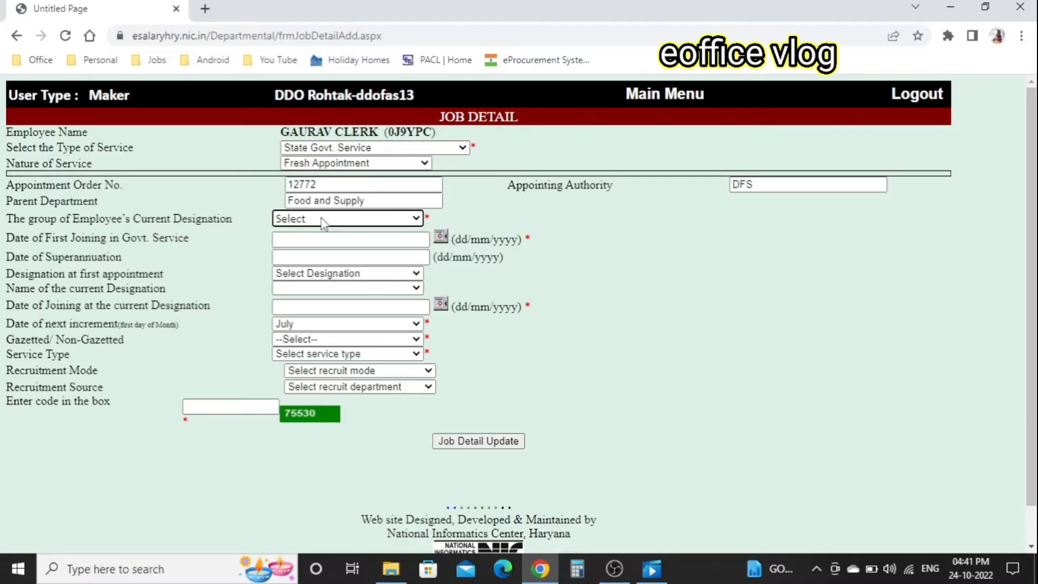
- Set group C, first joining date 28/07/2022, and Clerk as first-appointment designation
click(323, 223)
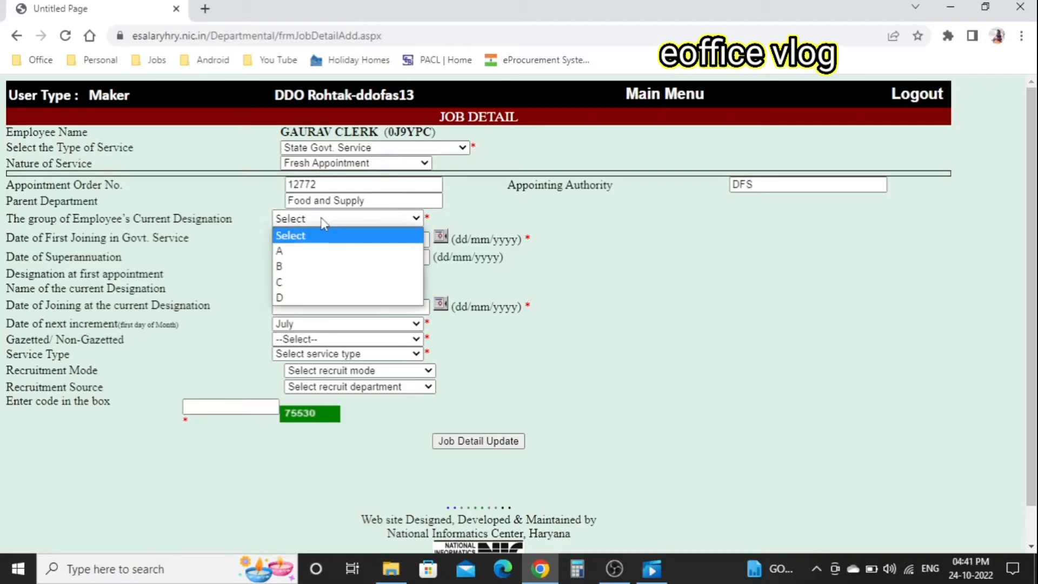
click(292, 281)
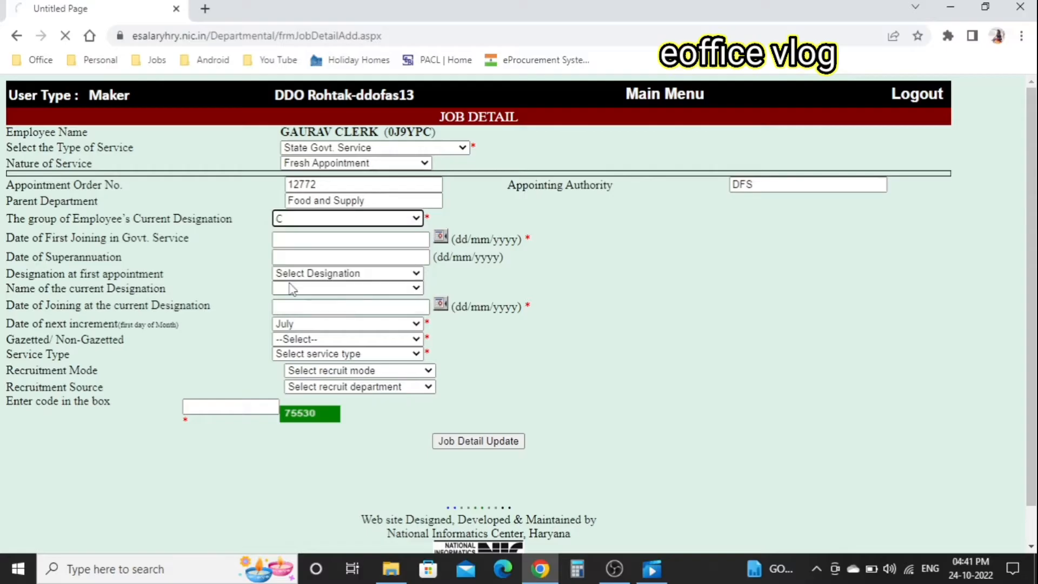
click(440, 236)
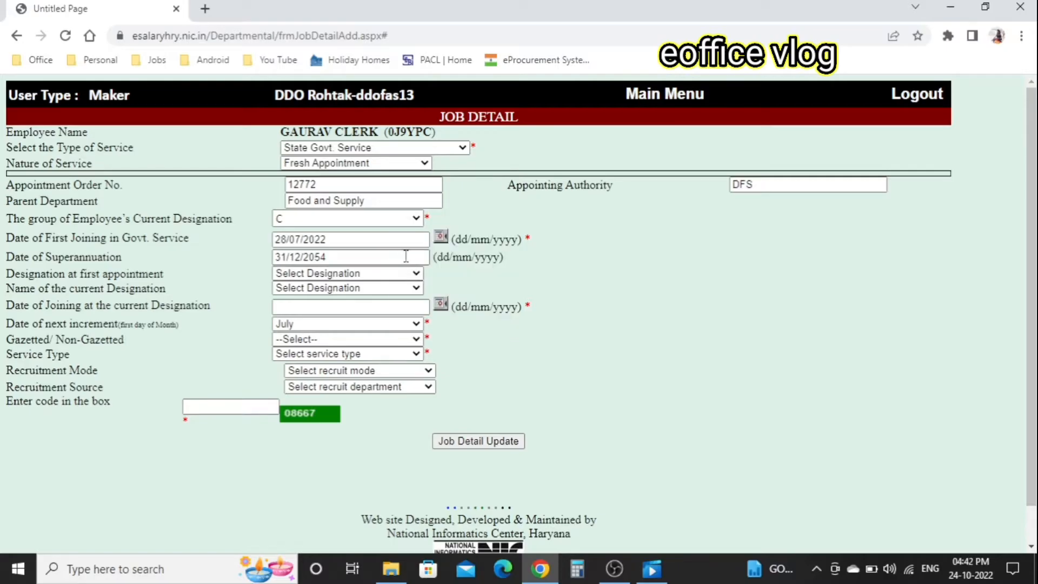
click(406, 257)
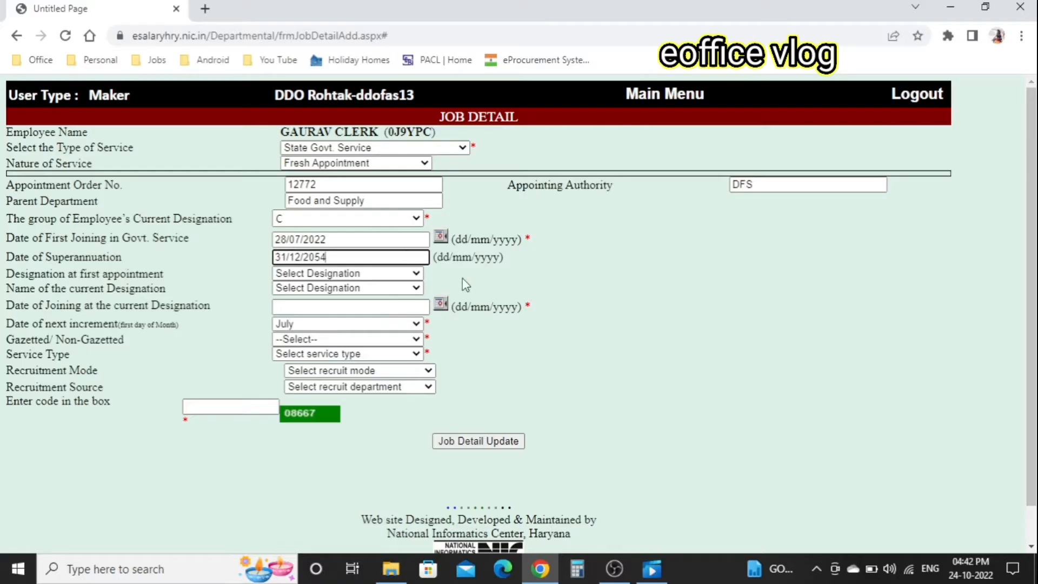
scroll(607, 297, down, 1)
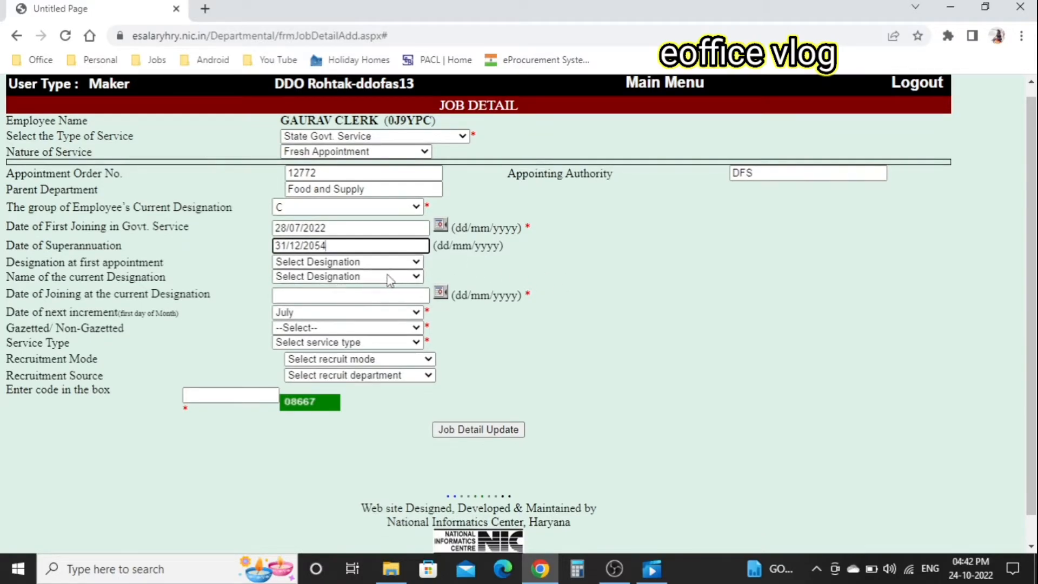
click(360, 263)
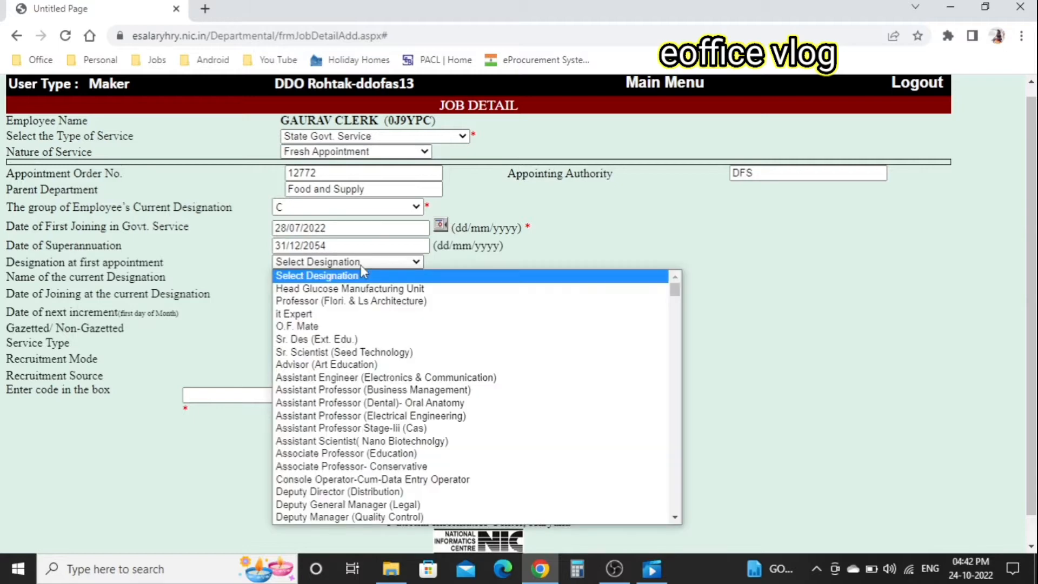
text(cler)
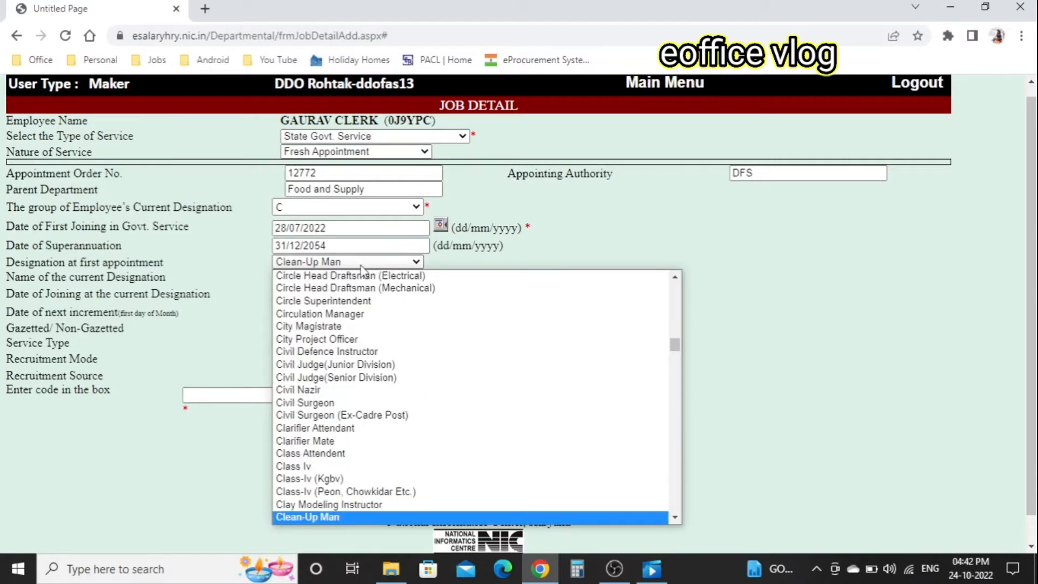
text(k)
key(Return)
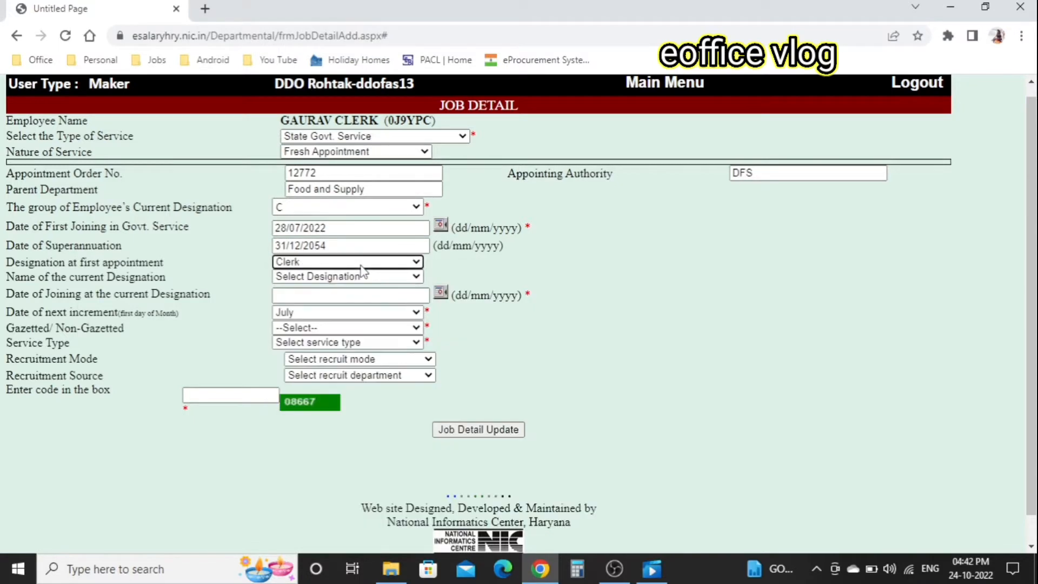
- Set current designation joining date to 28/07/2022 and service type to Regular
click(441, 293)
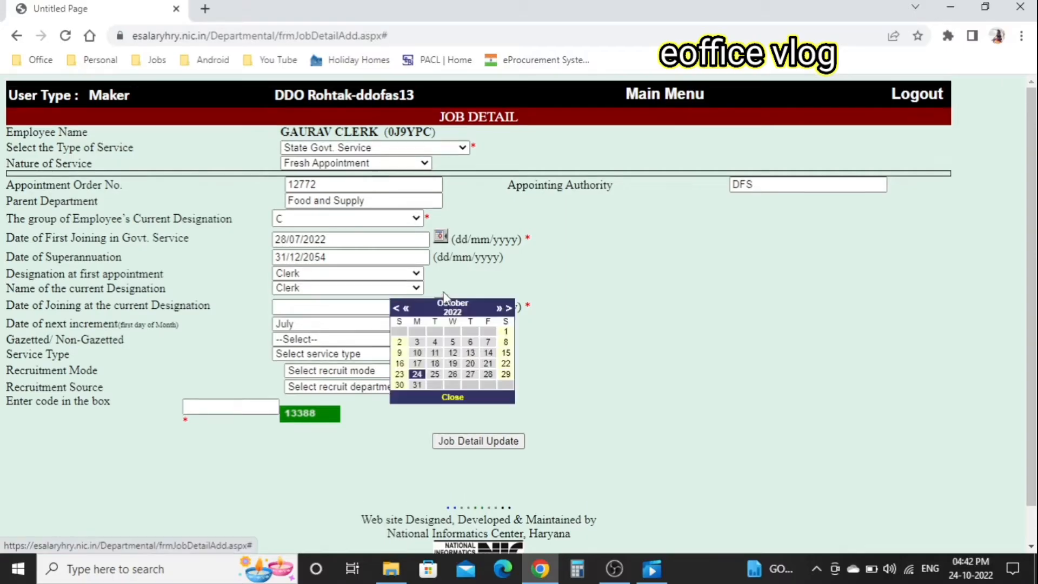
click(398, 309)
click(398, 311)
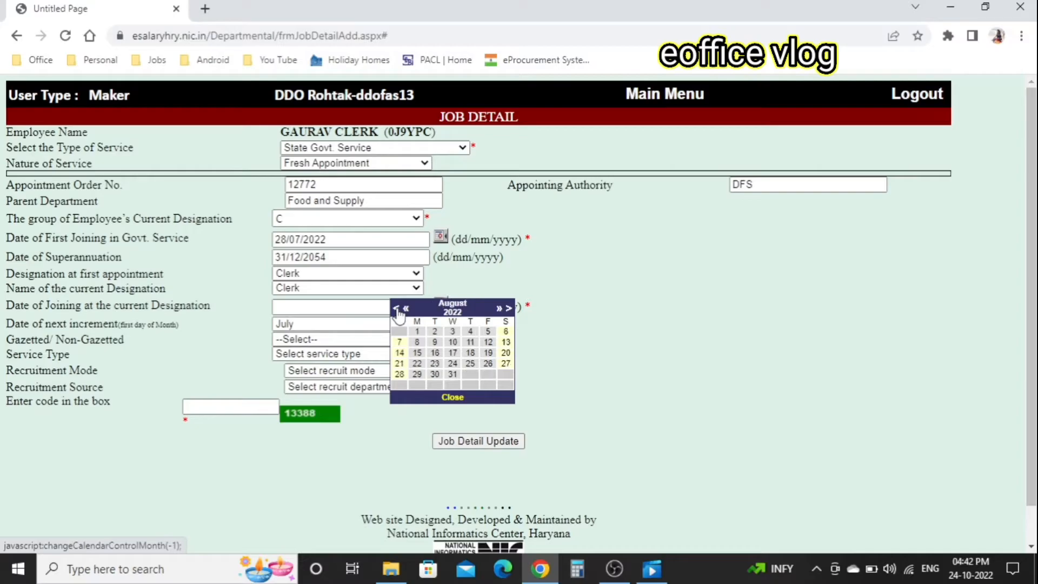
click(397, 310)
click(472, 374)
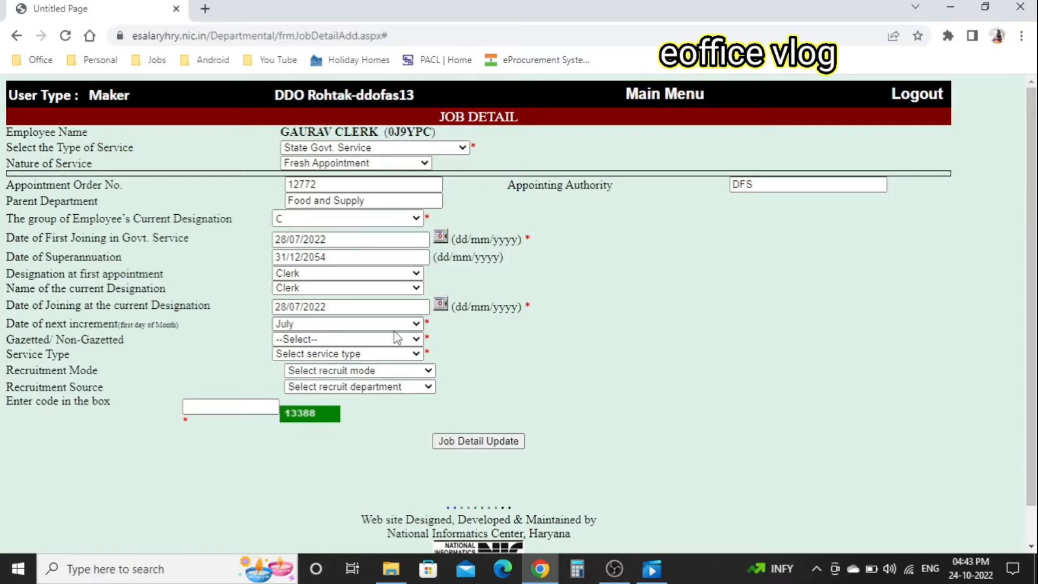
click(308, 324)
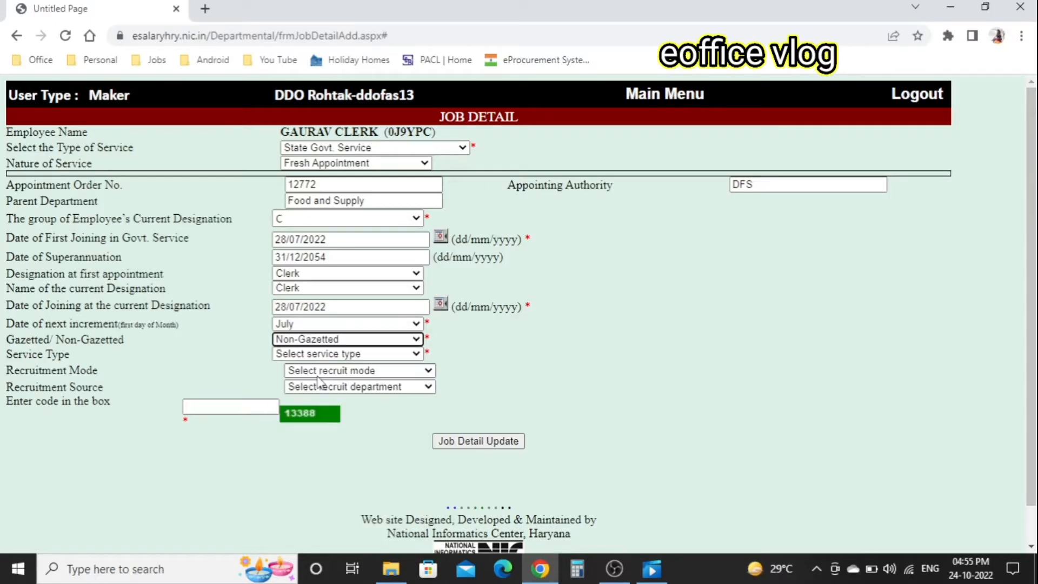
click(373, 355)
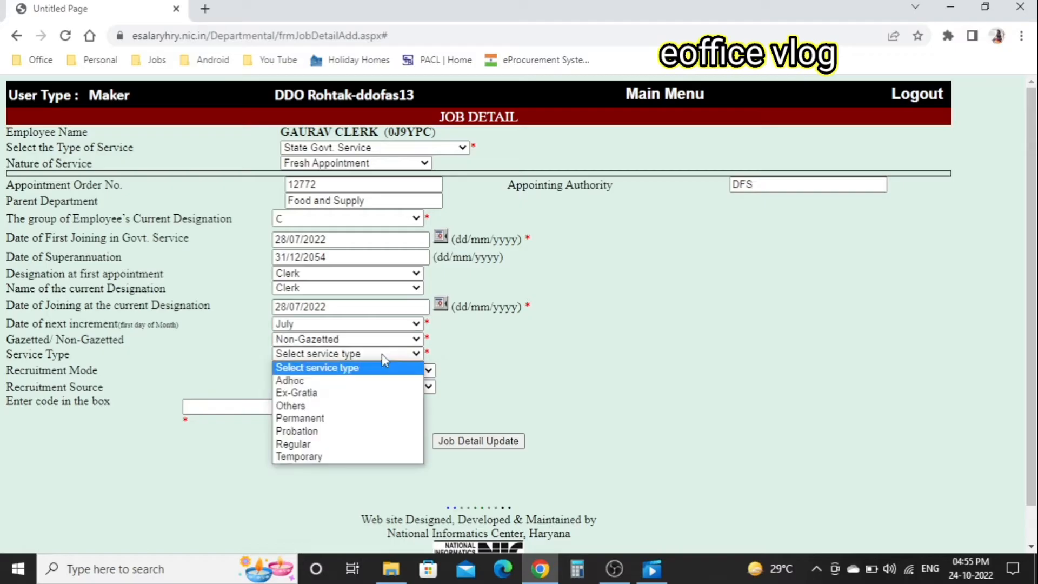
click(300, 444)
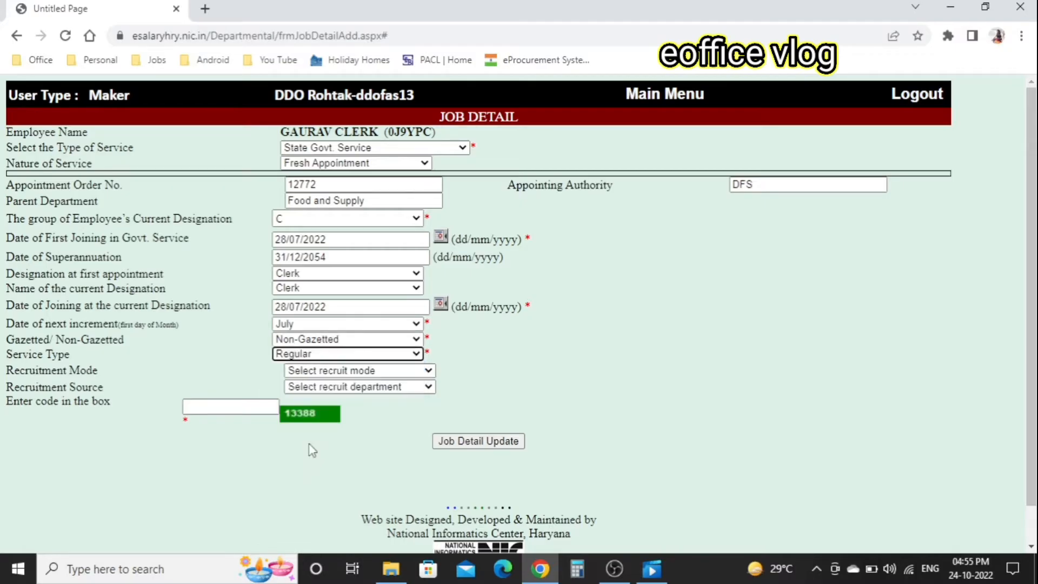
- Choose Direct recruitment mode and HSSSC source, enter the captcha, and submit the job details
click(404, 372)
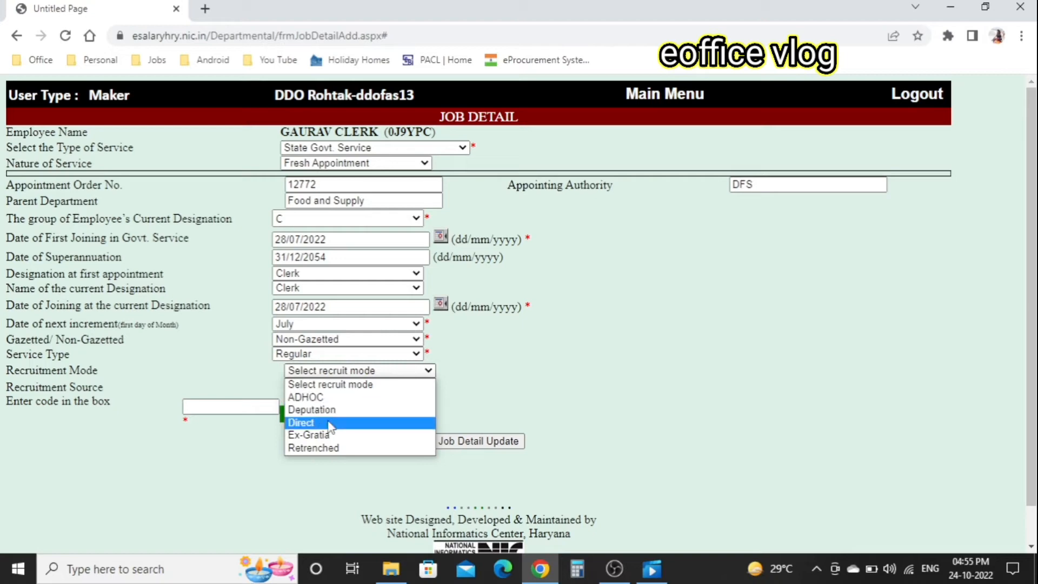
click(328, 422)
click(409, 387)
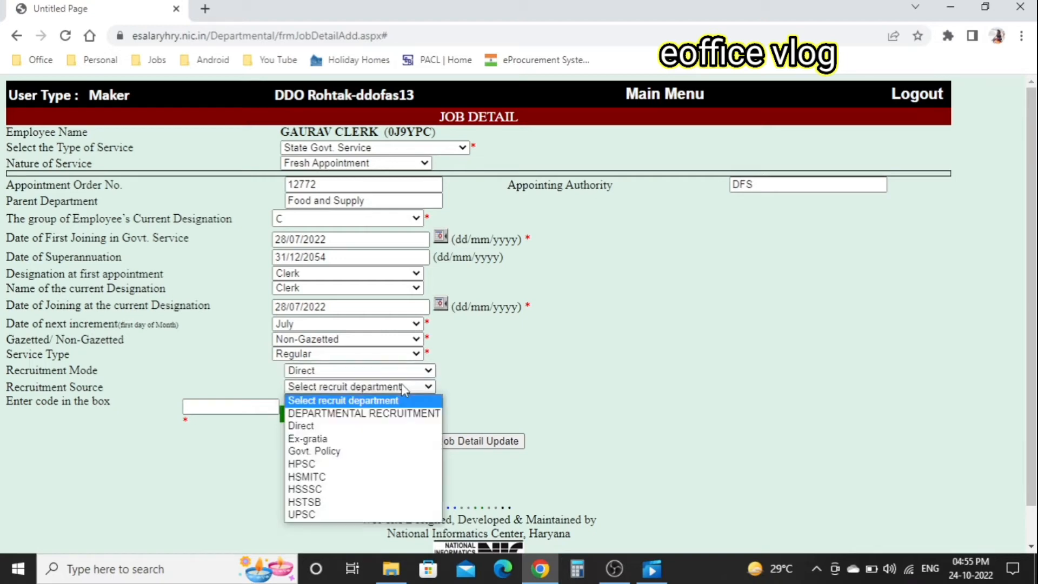
click(318, 489)
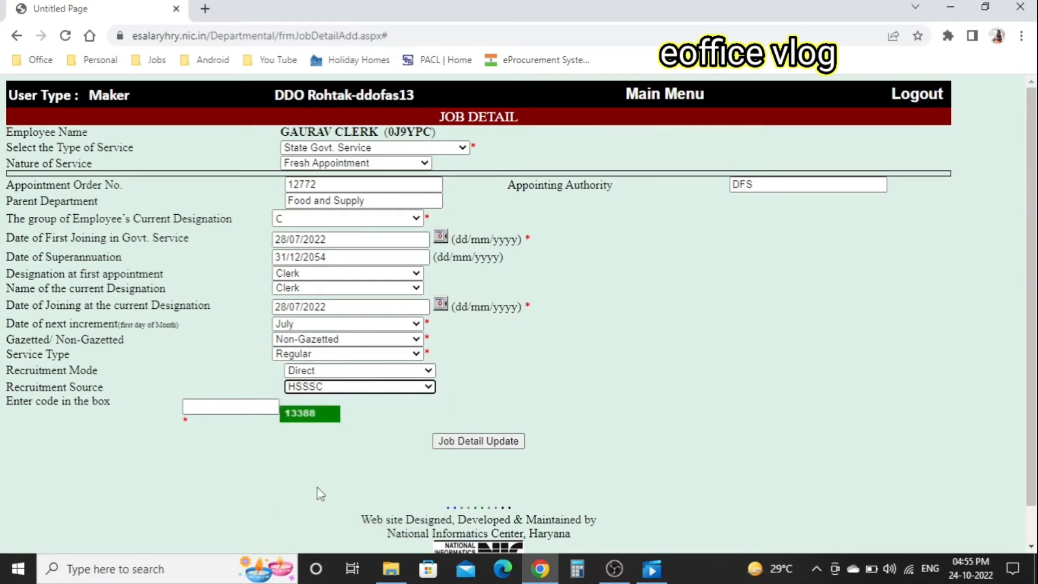
click(243, 408)
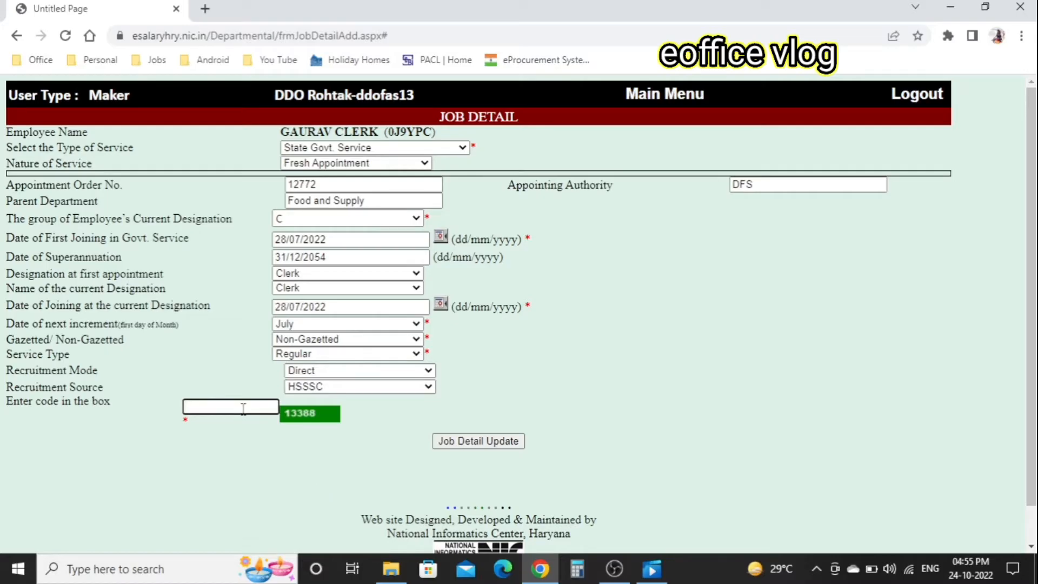
text(13388)
click(515, 446)
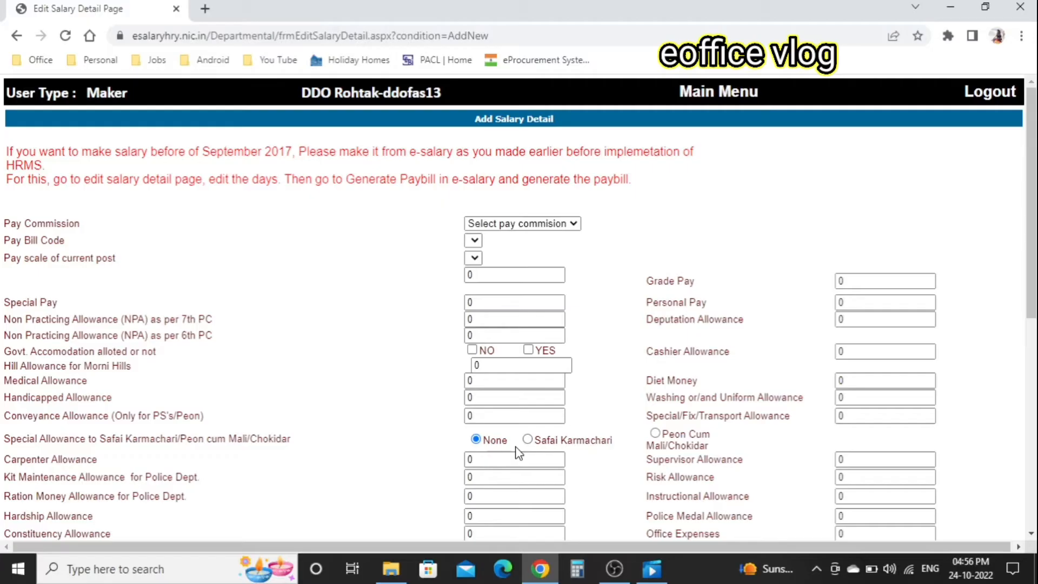
- Choose Sixth pay commission and the Field Staff NPS-Non-Gazetted BILL NO 3 pay bill code
click(533, 224)
click(517, 276)
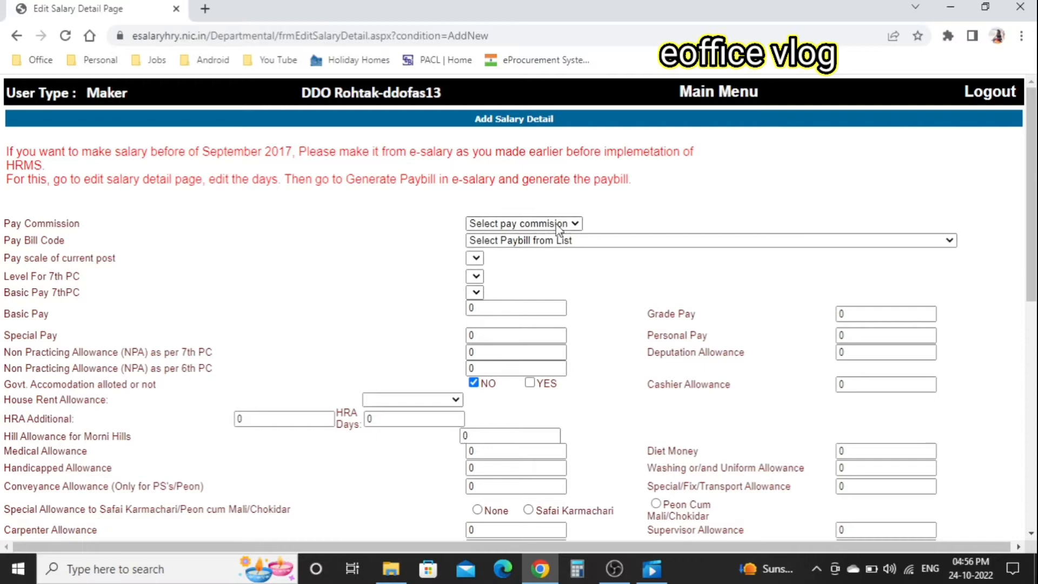
click(556, 222)
click(500, 278)
click(556, 225)
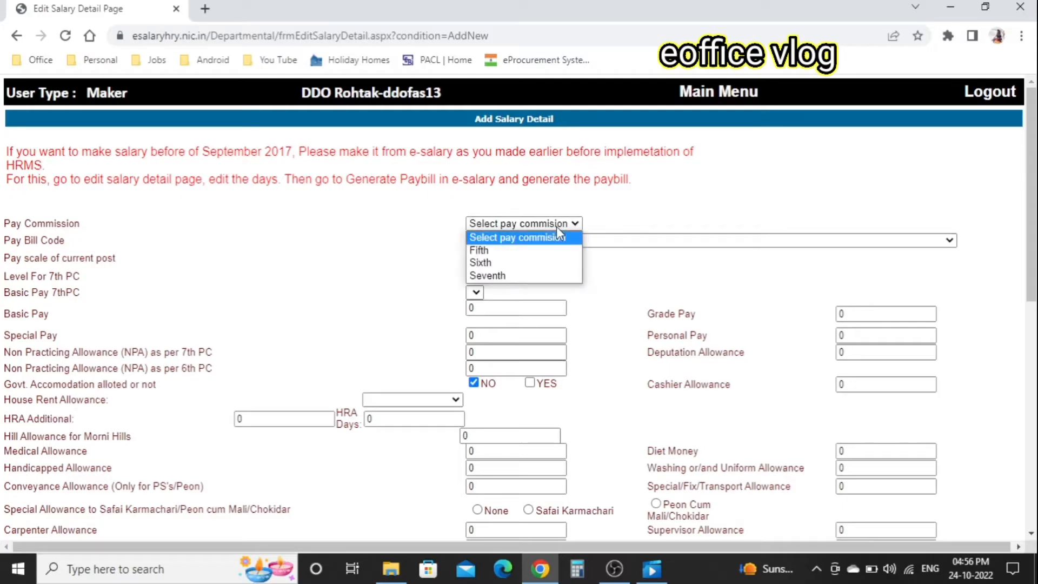
click(507, 264)
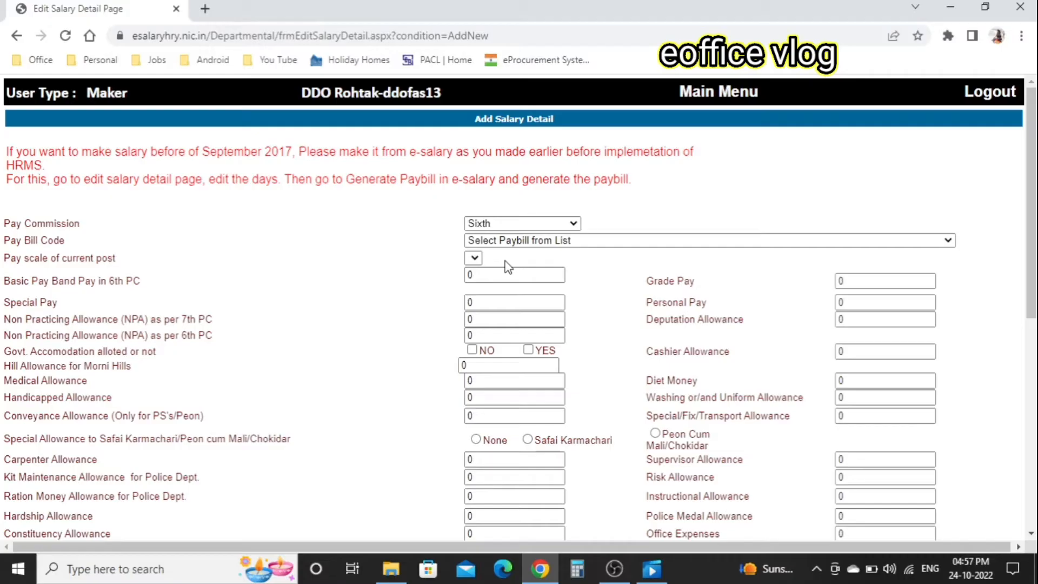
click(562, 243)
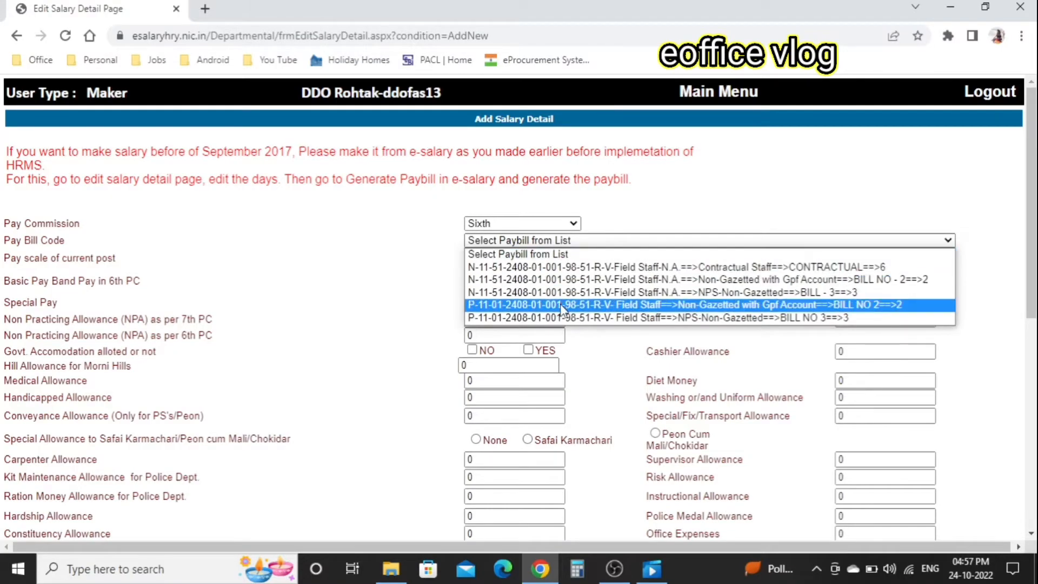
click(558, 316)
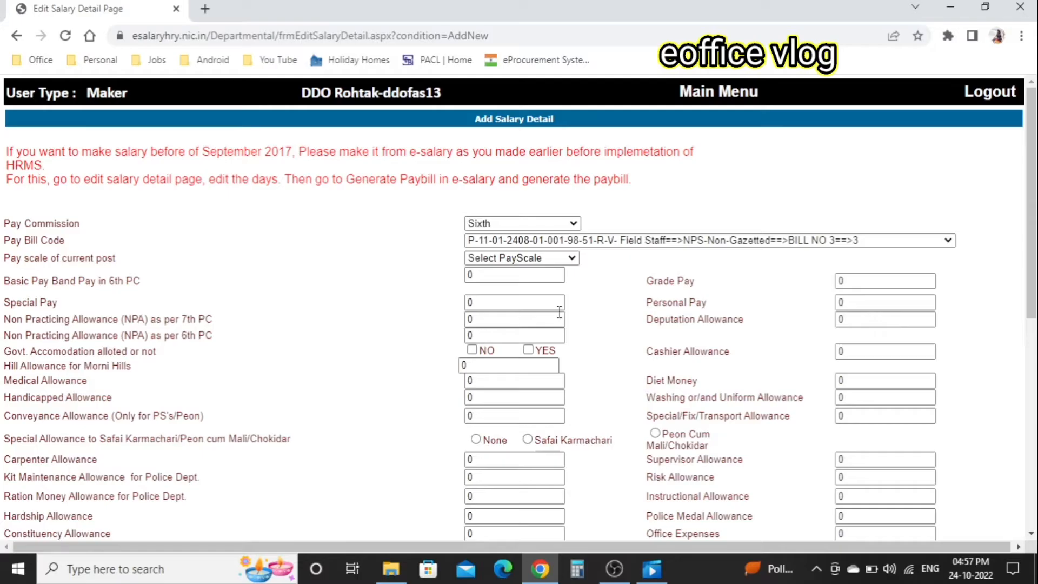
- Choose the 5200-20200+1900GP pay scale and enter 5680 as the basic band pay
click(536, 259)
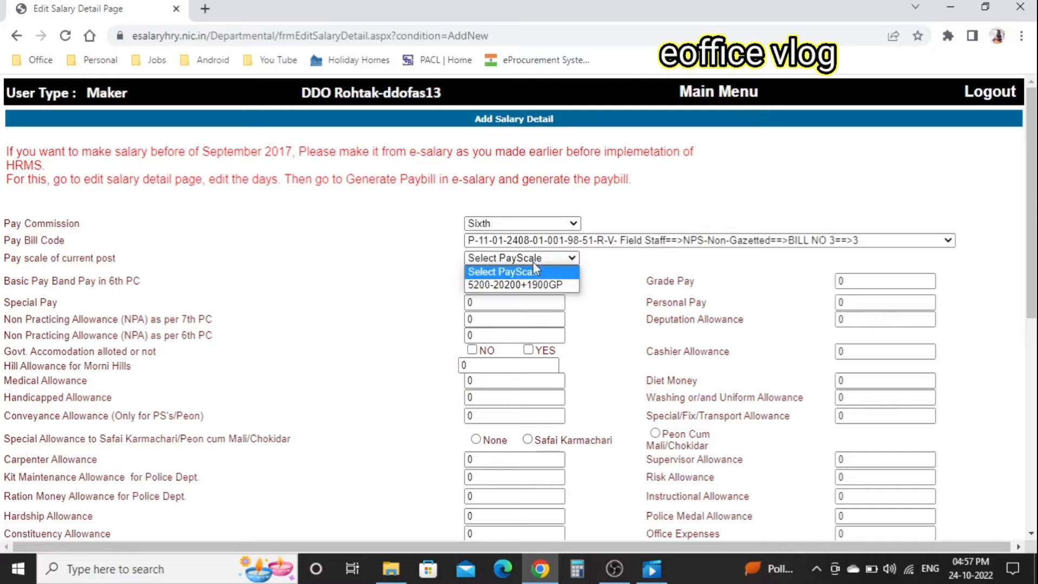
click(530, 283)
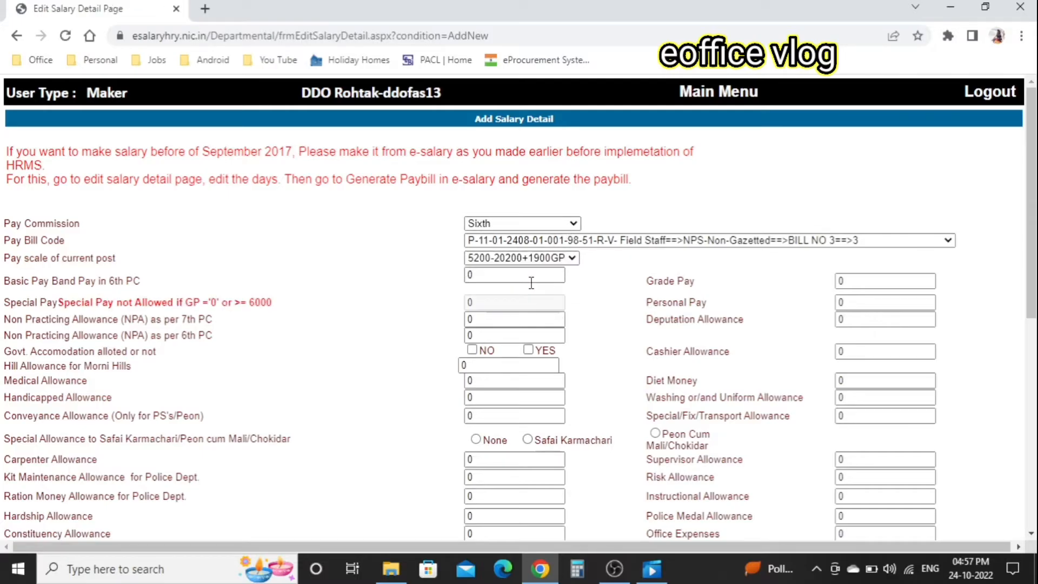
click(492, 276)
double_click(493, 277)
text(5680)
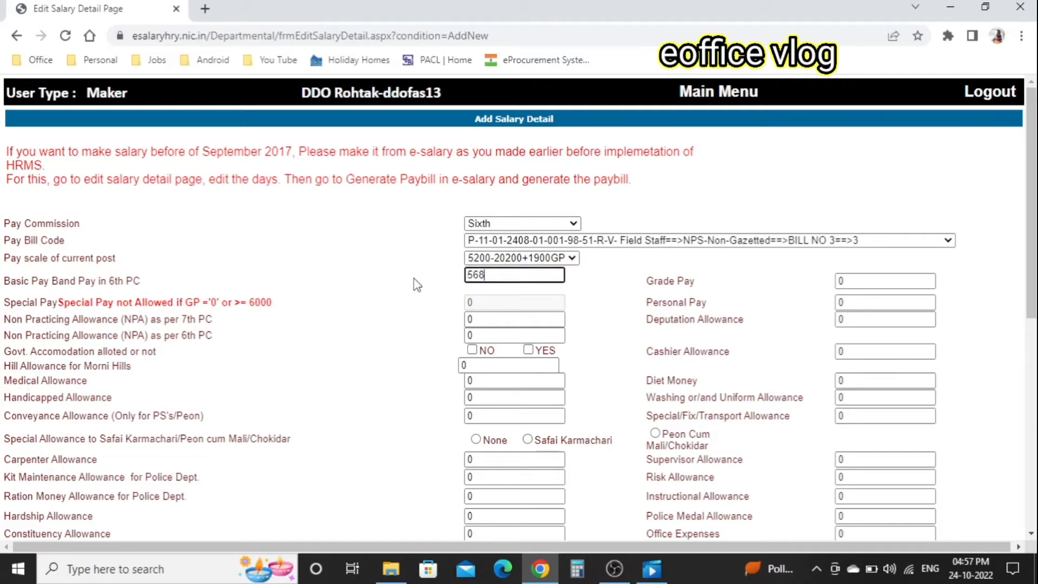
- Enter 1900 as grade pay and confirm the pay commission stays Sixth
click(866, 279)
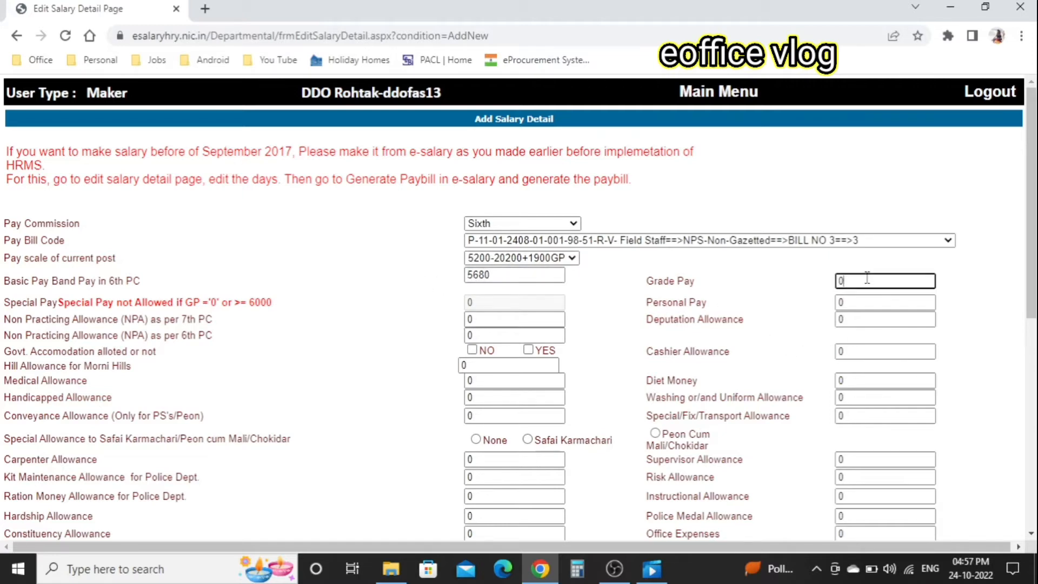
double_click(866, 279)
text(1900)
click(770, 303)
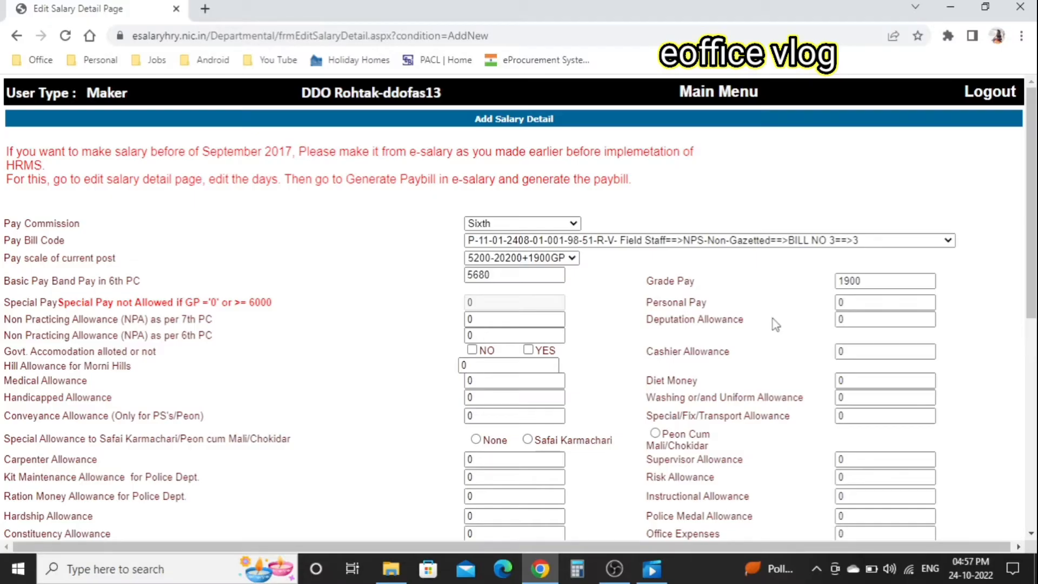
click(530, 225)
click(530, 226)
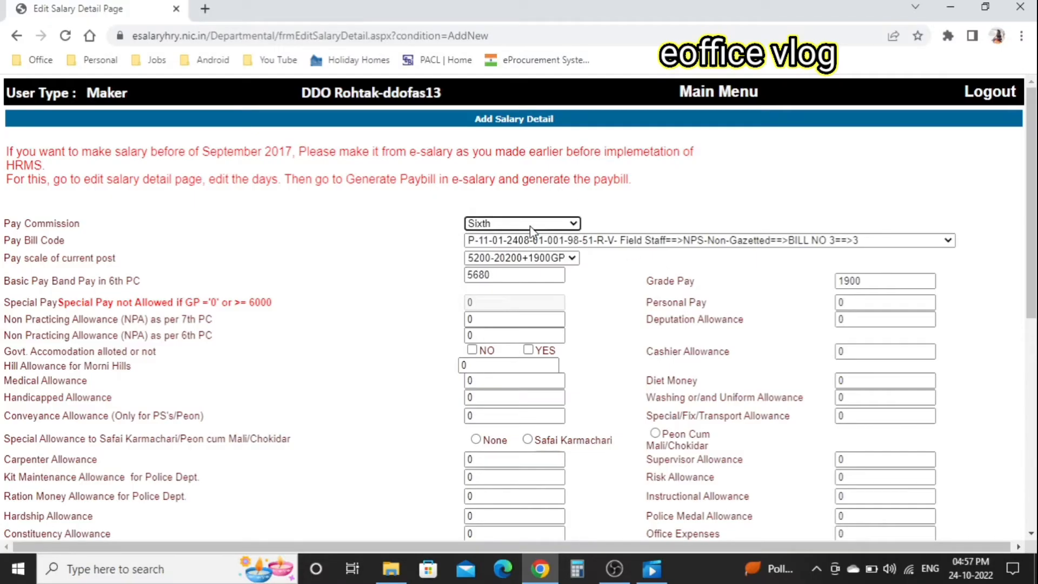
click(628, 304)
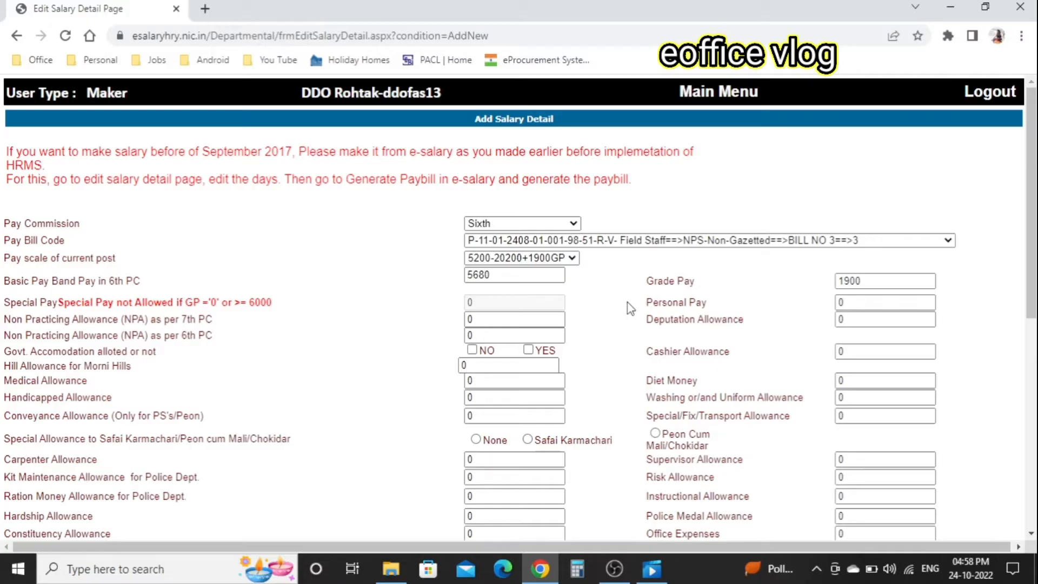
- Mark government accommodation as NO and choose Z Class house rent allowance
scroll(630, 308, down, 1)
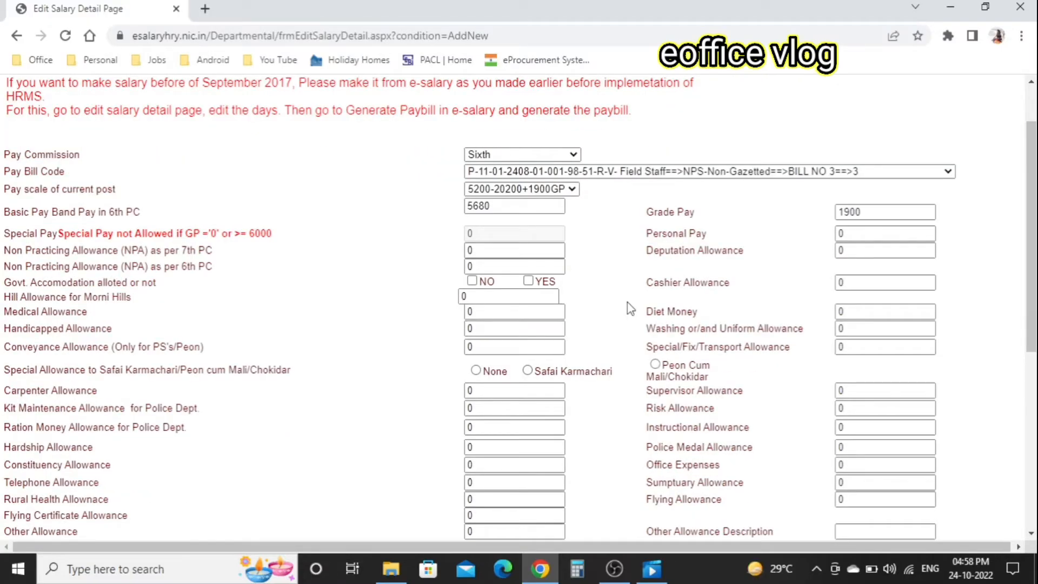
scroll(630, 309, down, 1)
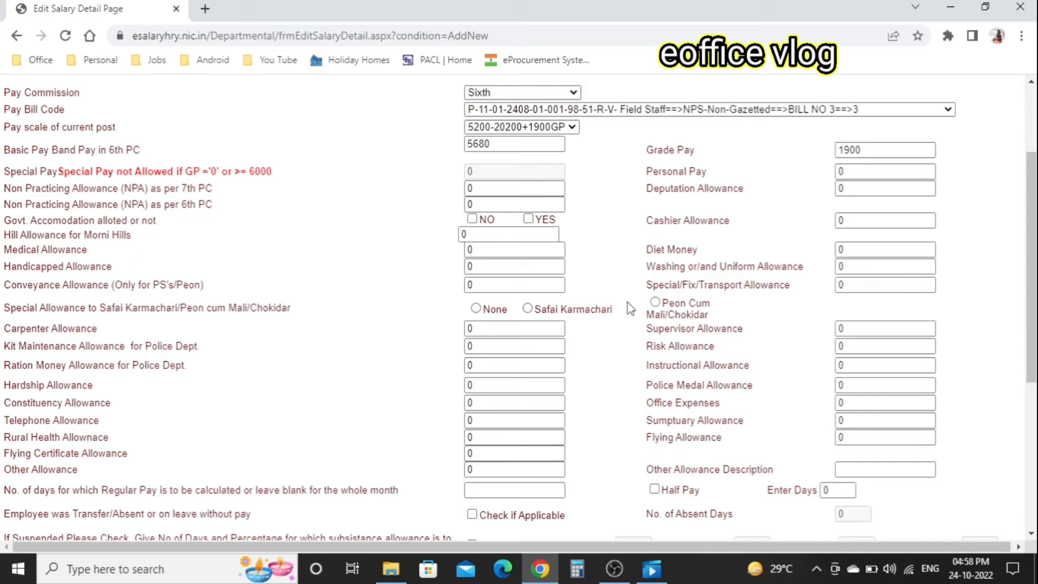
click(493, 187)
click(473, 219)
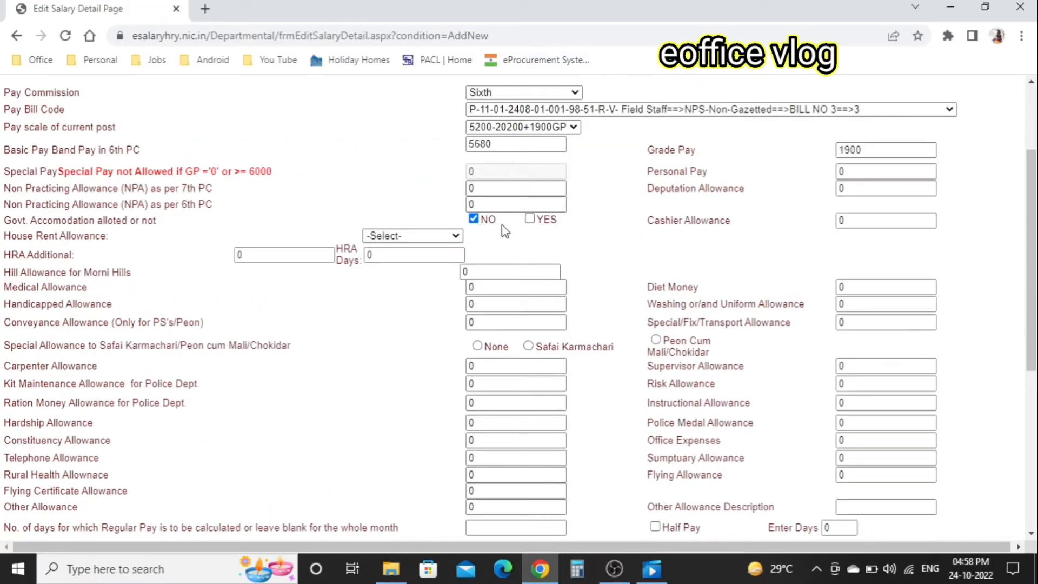
click(398, 236)
click(399, 301)
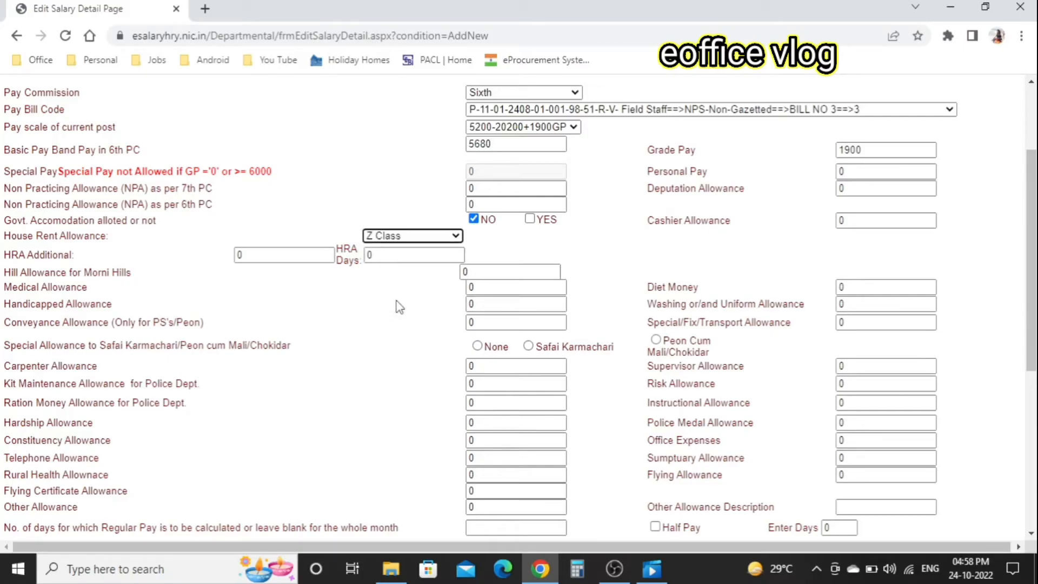
click(399, 306)
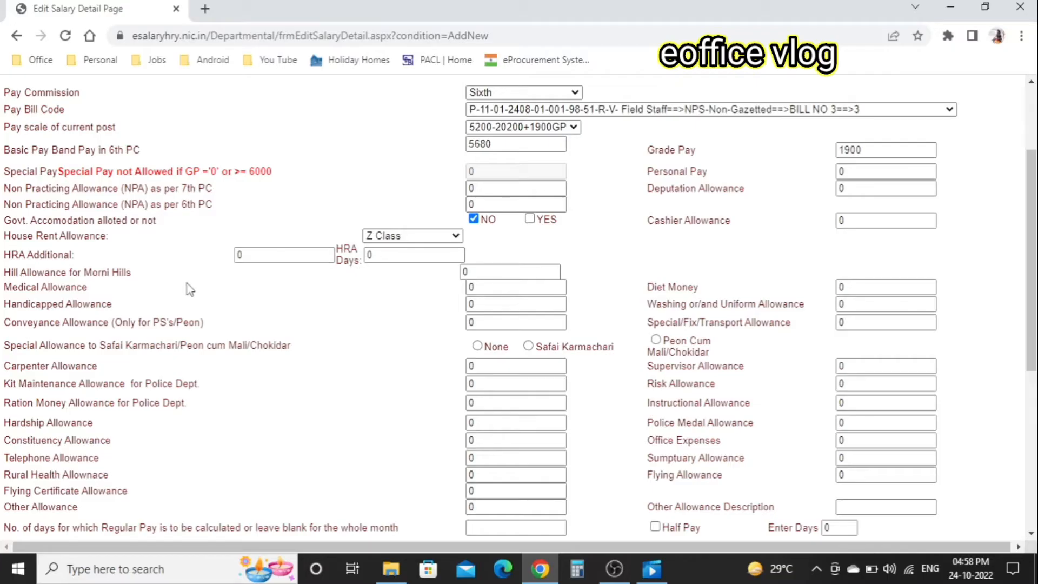
- Enter 1000 as medical allowance, fill in the verification code and save the salary details
click(494, 289)
text(1000)
click(408, 307)
scroll(437, 323, down, 2)
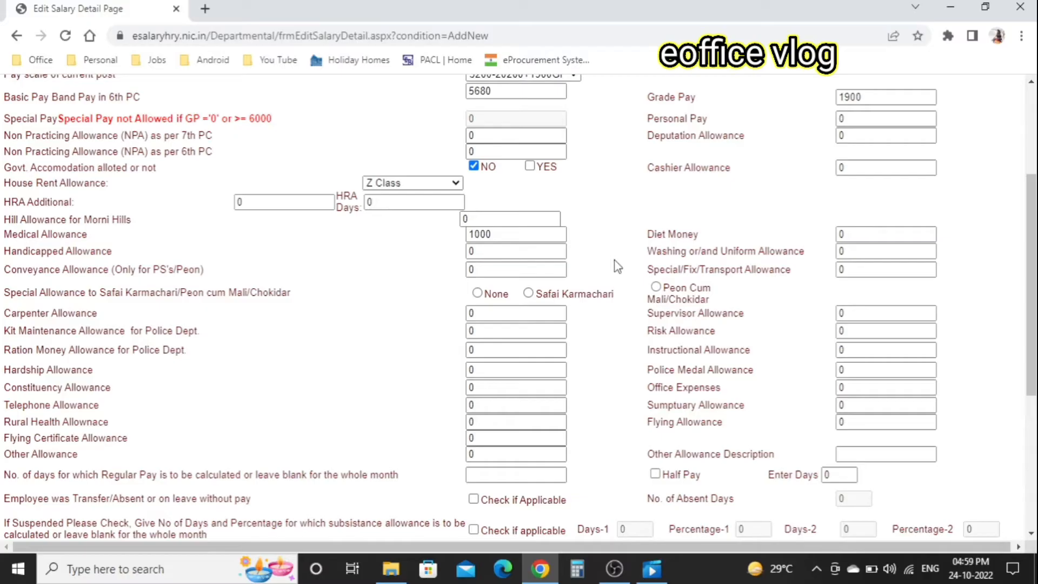
scroll(614, 259, down, 1)
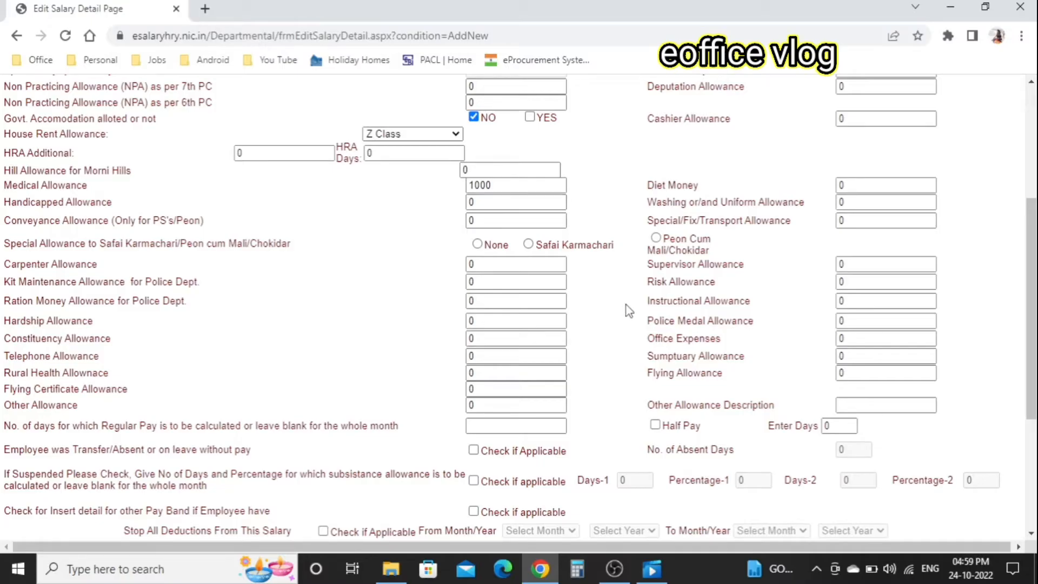
scroll(627, 324, down, 4)
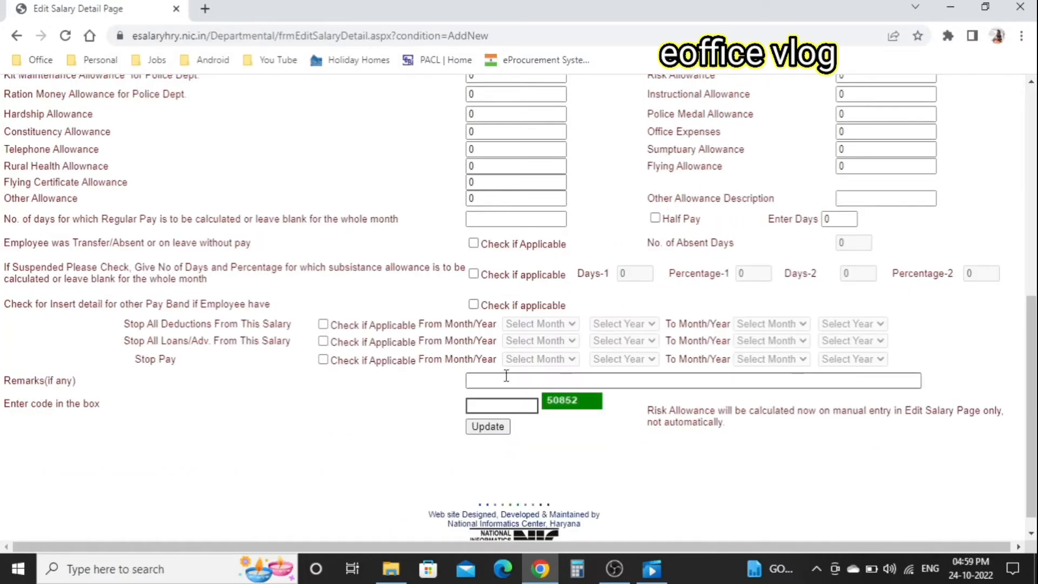
click(506, 406)
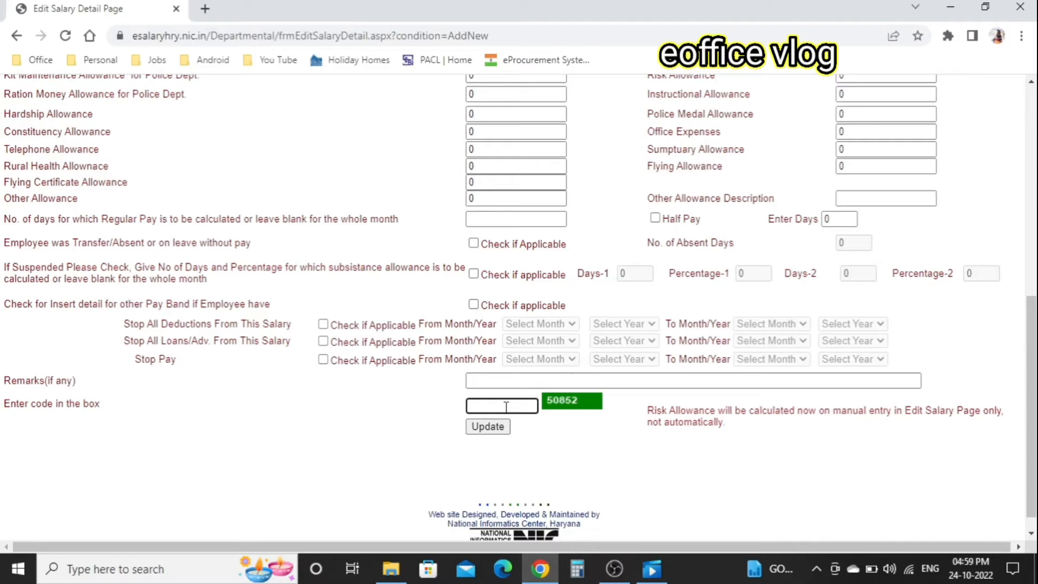
text(50852)
click(488, 428)
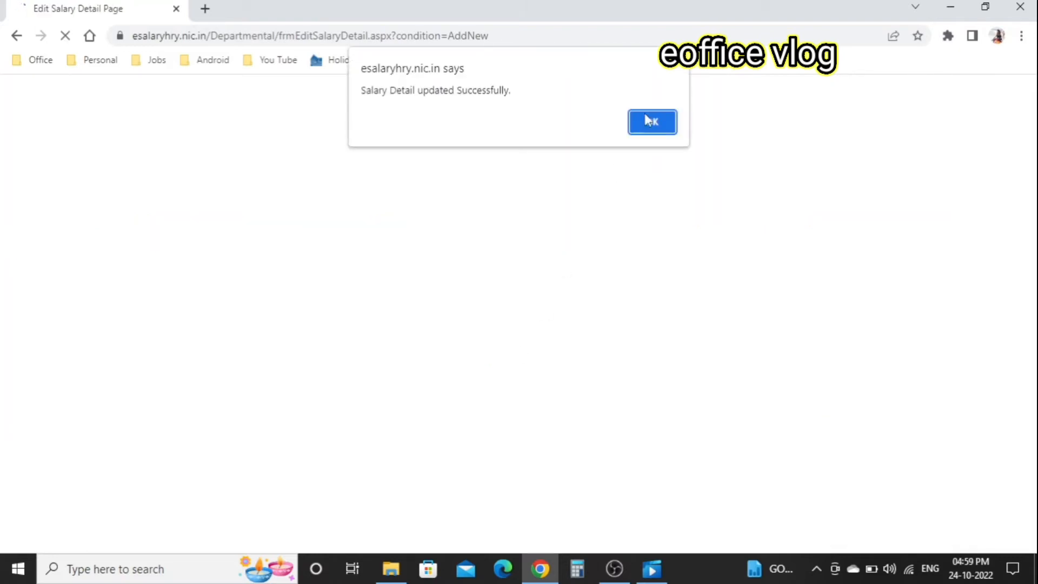
click(666, 124)
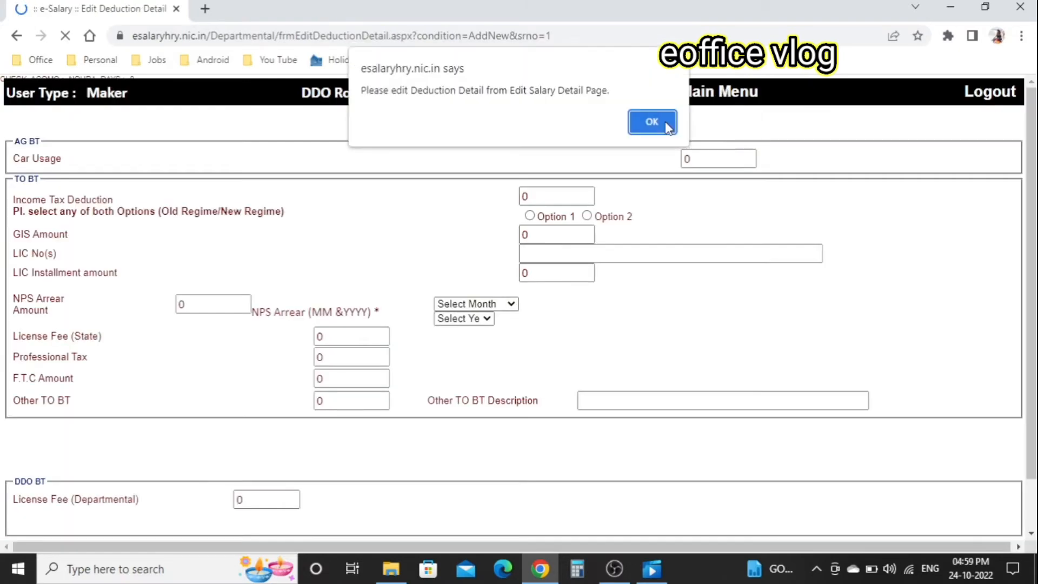
- Choose Option 1 for the income tax regime and enter a GIS amount of 30
click(668, 129)
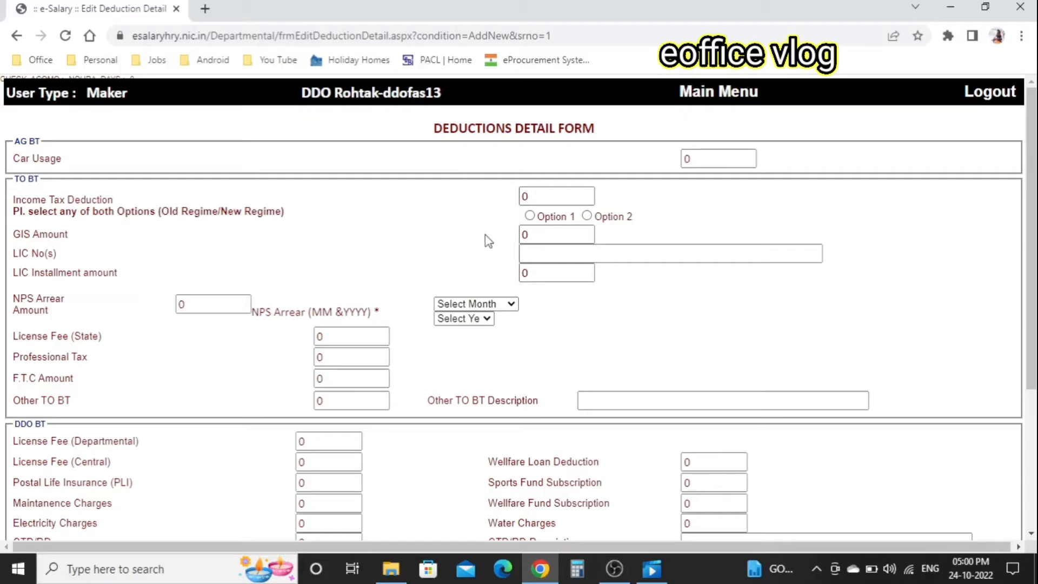
click(532, 216)
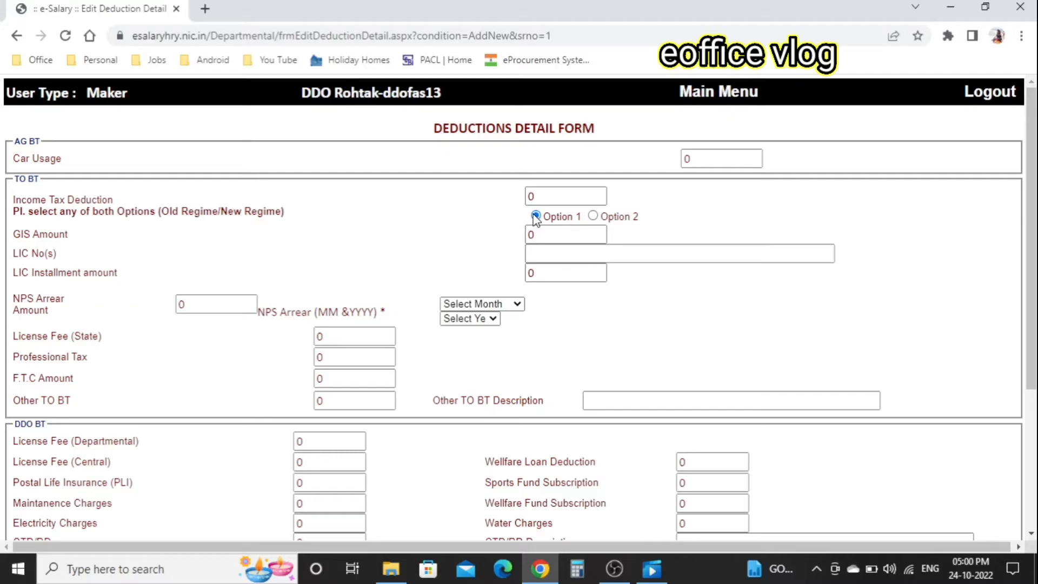
click(537, 235)
text(30)
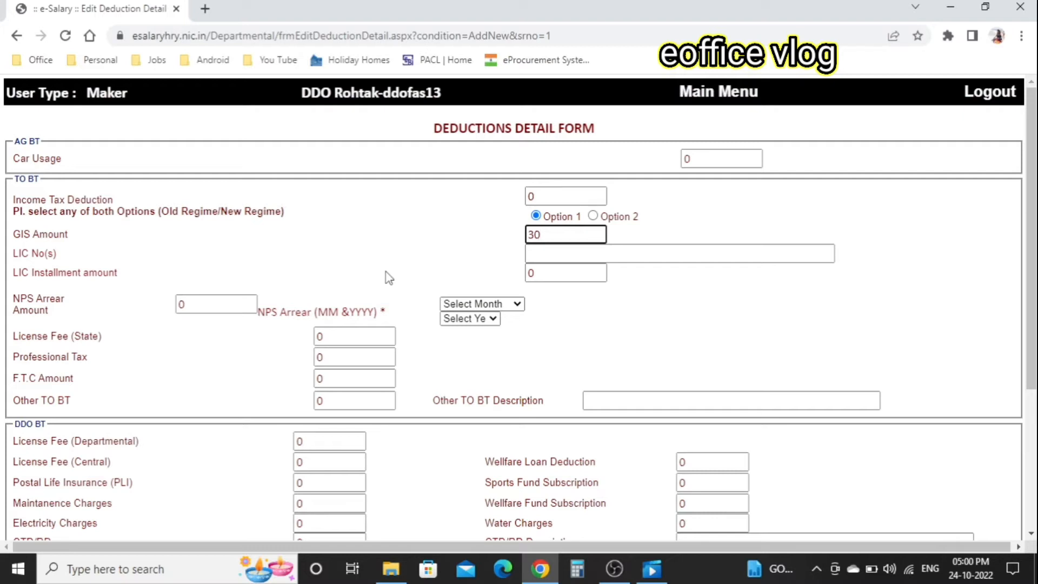
click(389, 278)
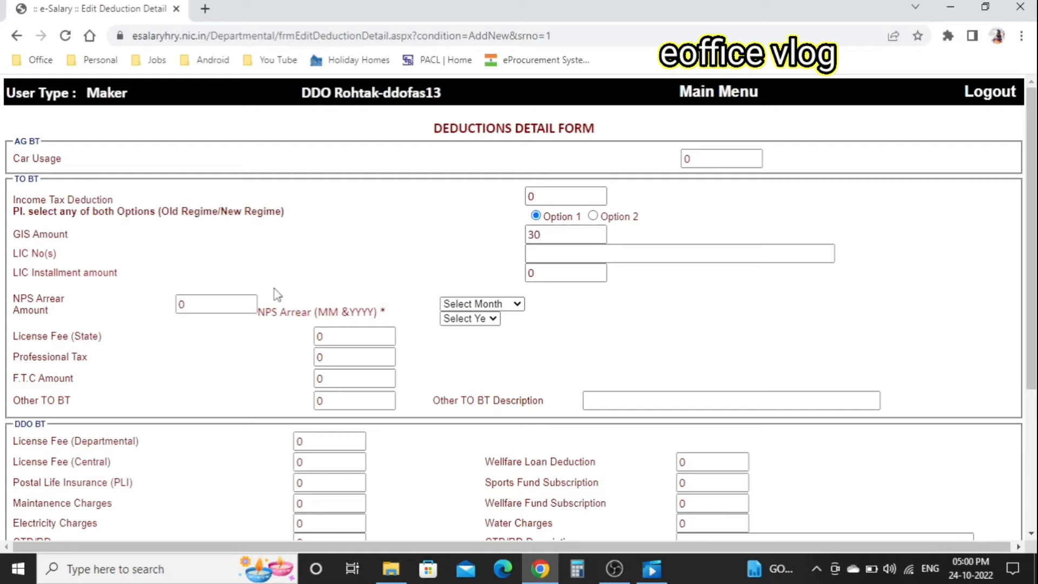
click(563, 254)
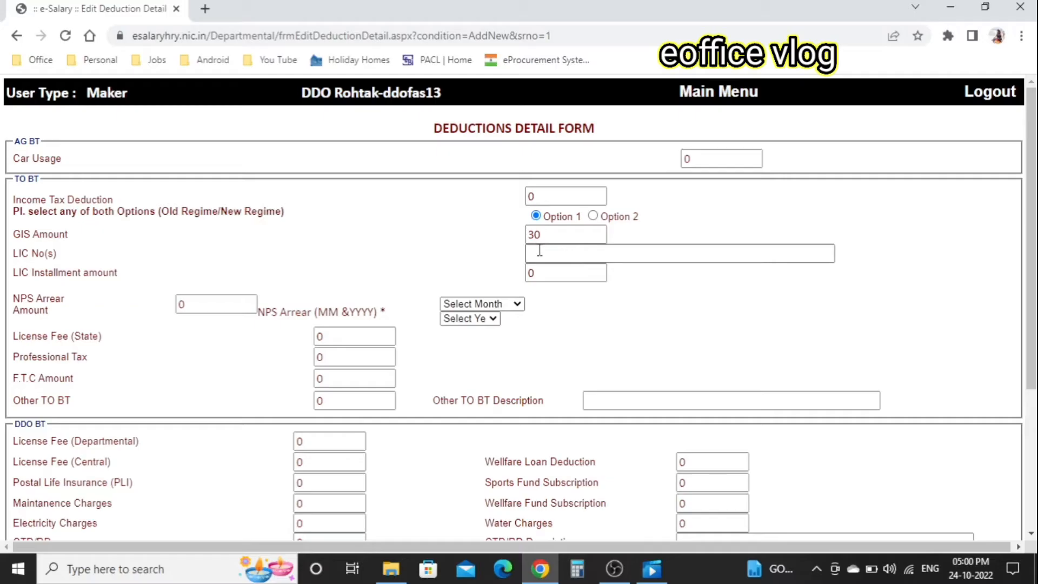
click(443, 238)
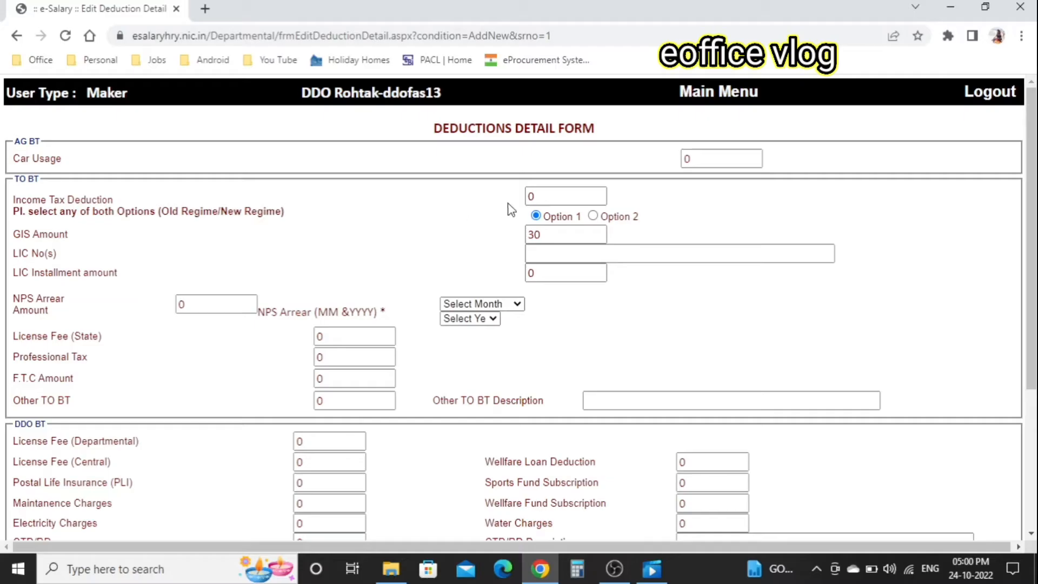
- Set Income Tax Deduction to 1 and save the deduction details
click(539, 196)
double_click(538, 196)
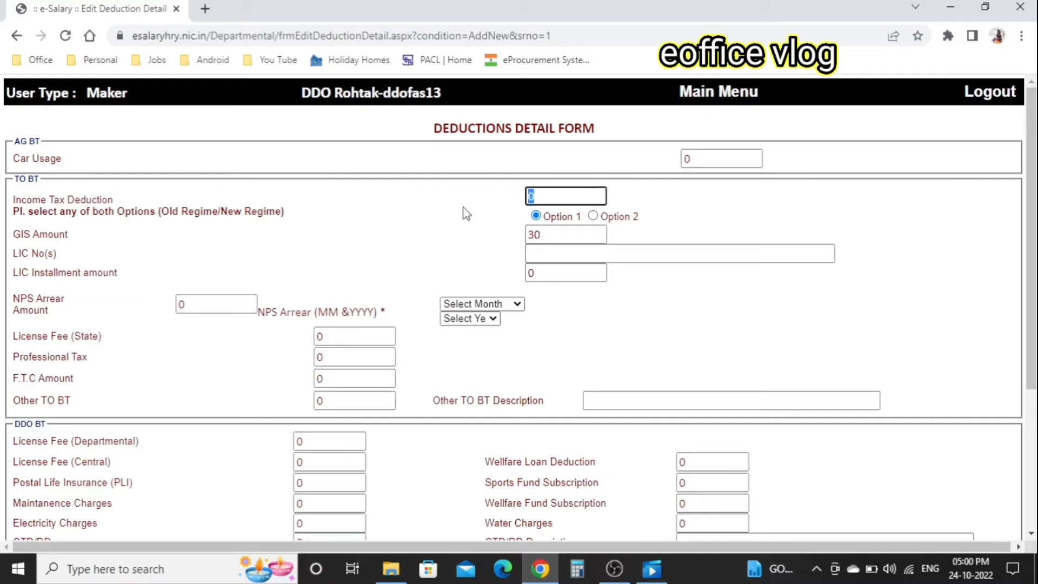
text(1)
click(486, 264)
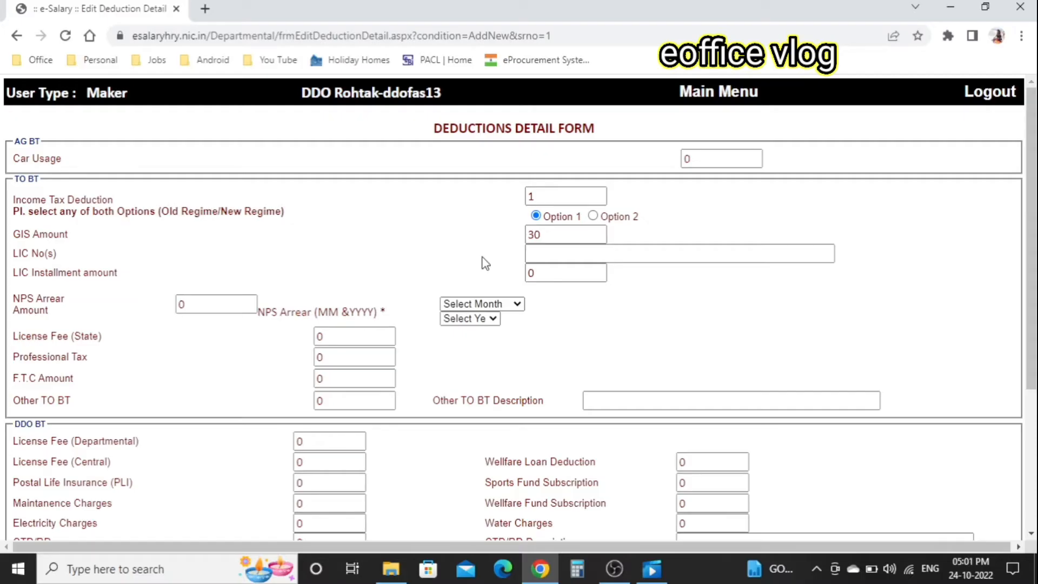
scroll(486, 264, down, 2)
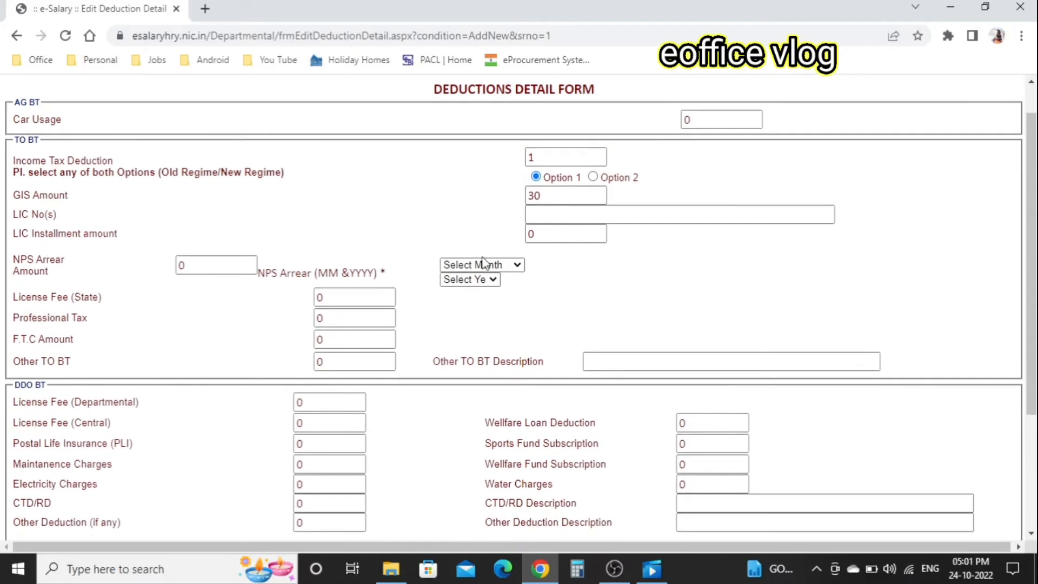
scroll(483, 263, down, 2)
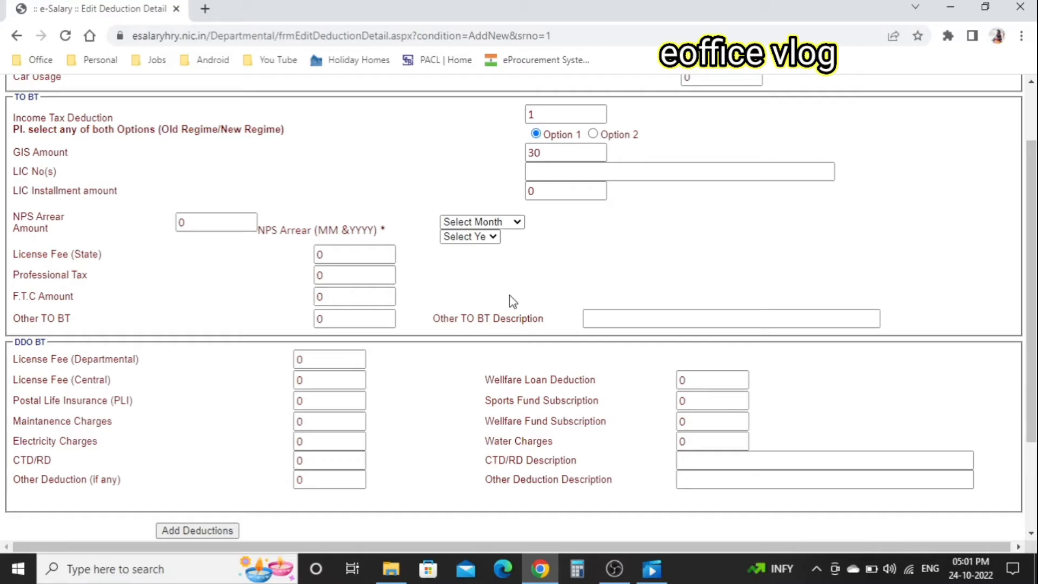
scroll(512, 301, up, 1)
scroll(509, 294, up, 2)
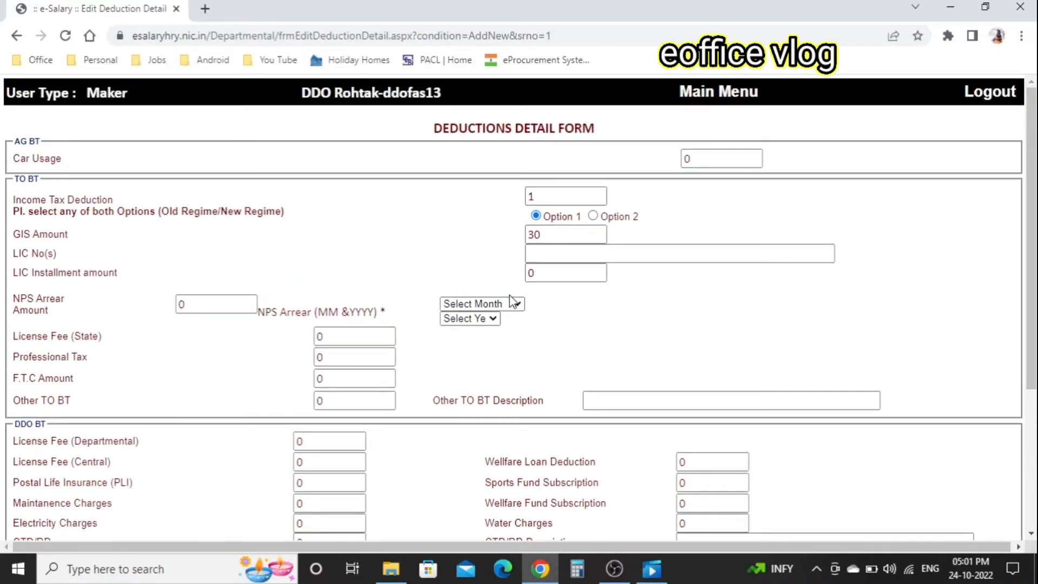
scroll(563, 341, down, 3)
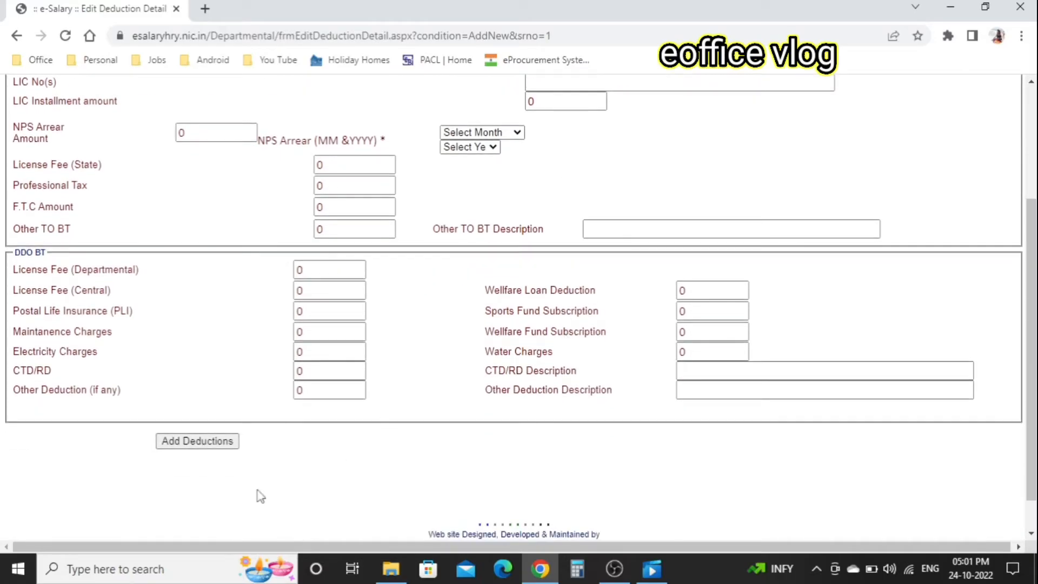
click(232, 442)
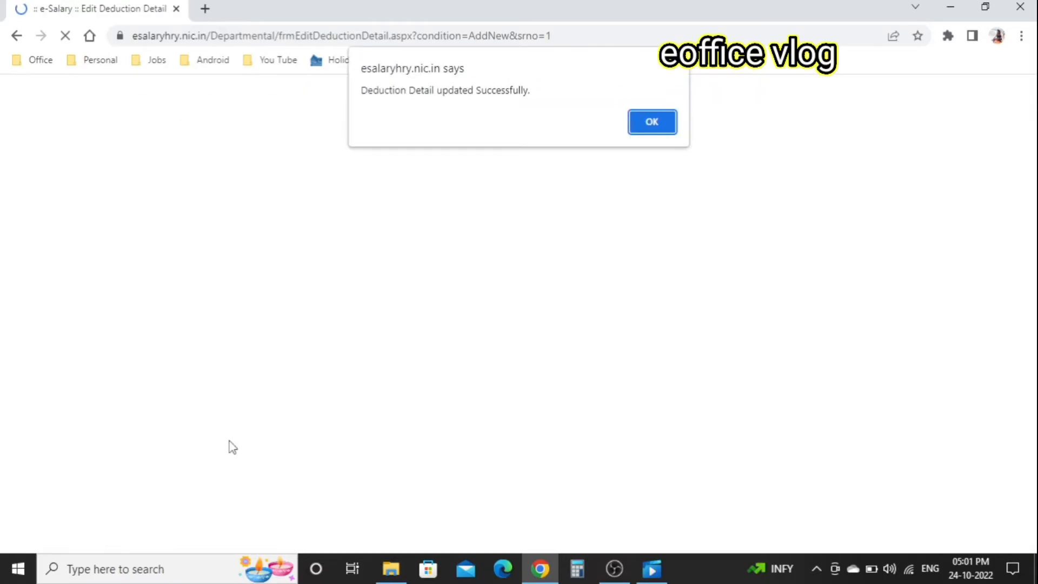
click(653, 121)
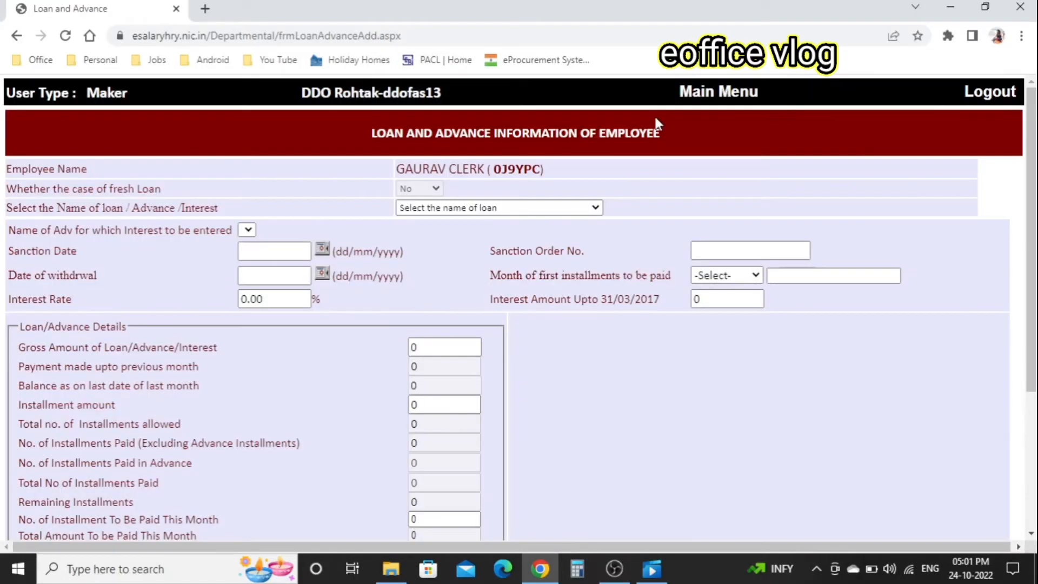
- Cancel the Loan and Advance form without saving and log out of the maker session
scroll(637, 371, down, 3)
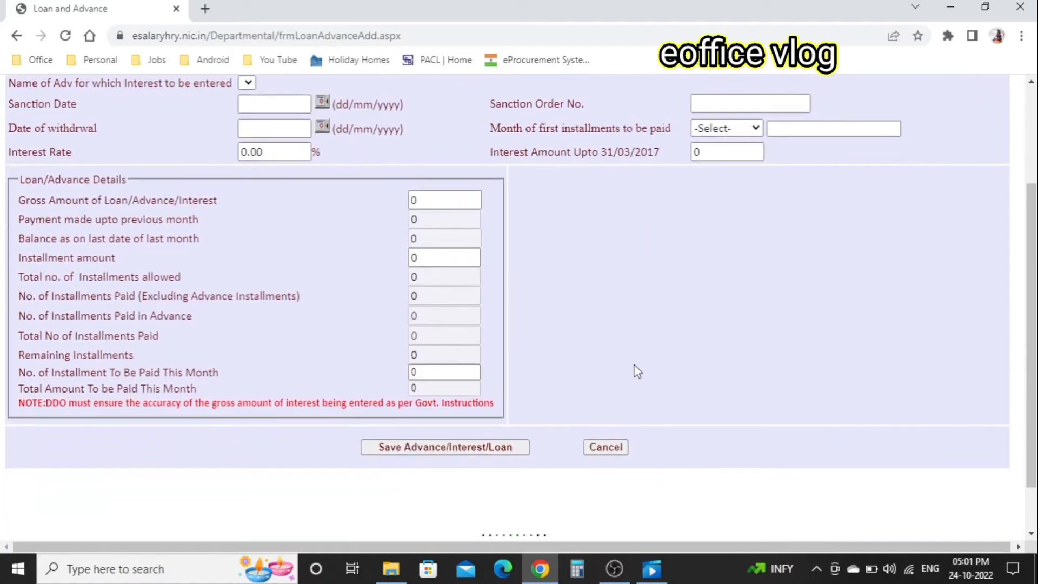
click(606, 446)
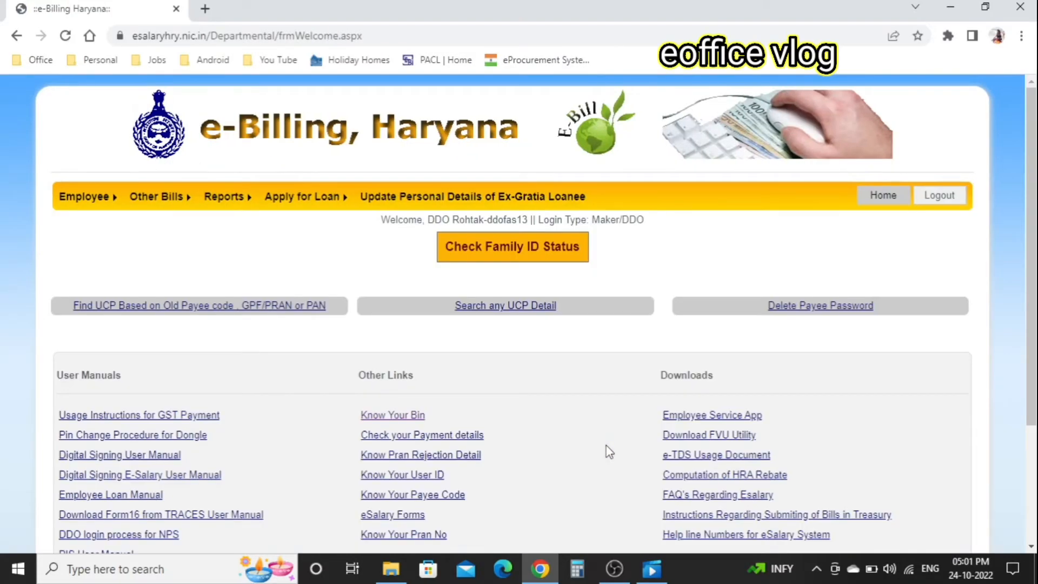
click(954, 201)
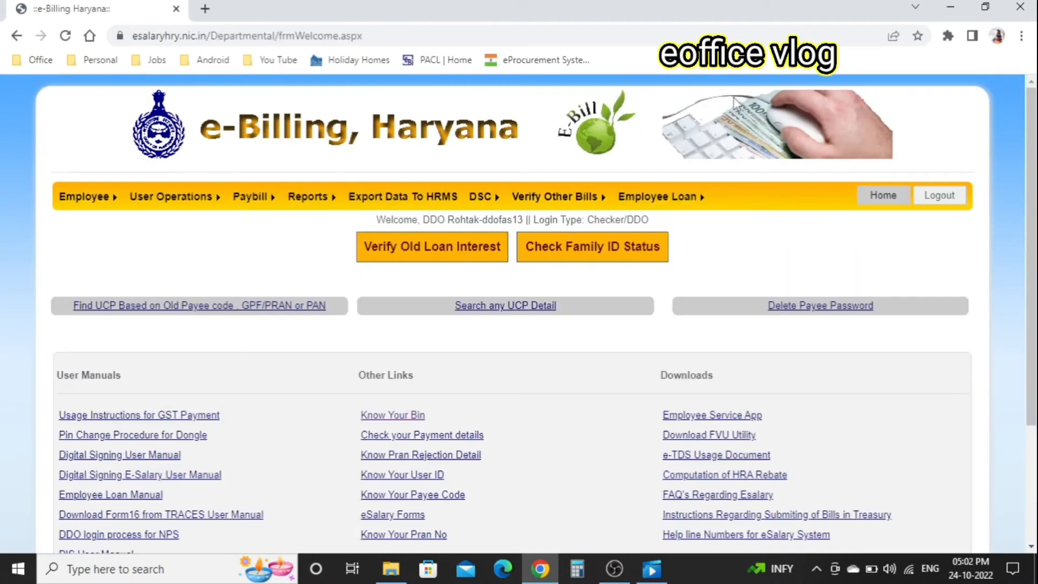
- As checker, verify the new clerk's personal, job and salary details, then return to the welcome page
mouse_move(95, 205)
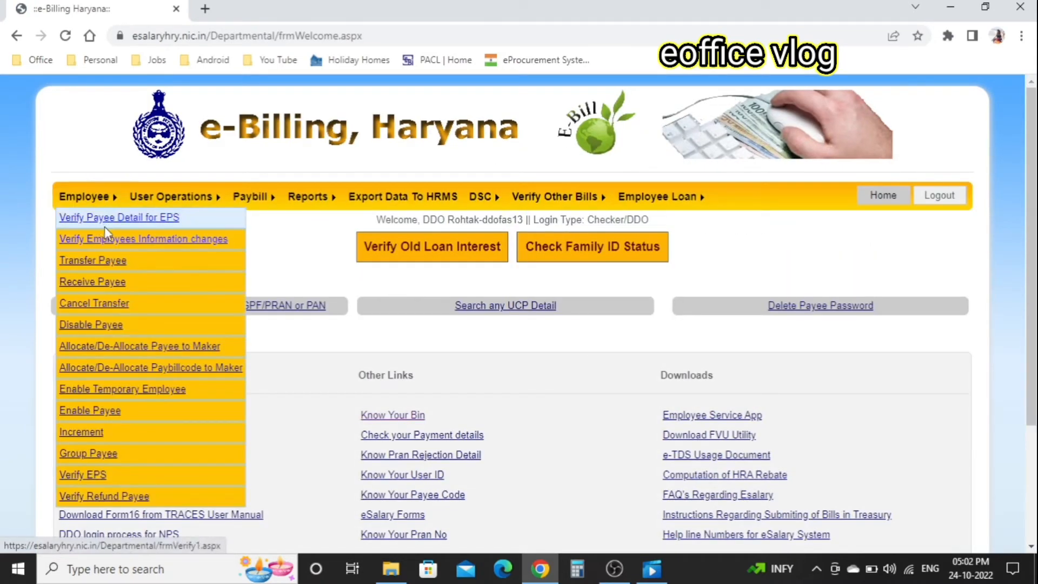
click(143, 239)
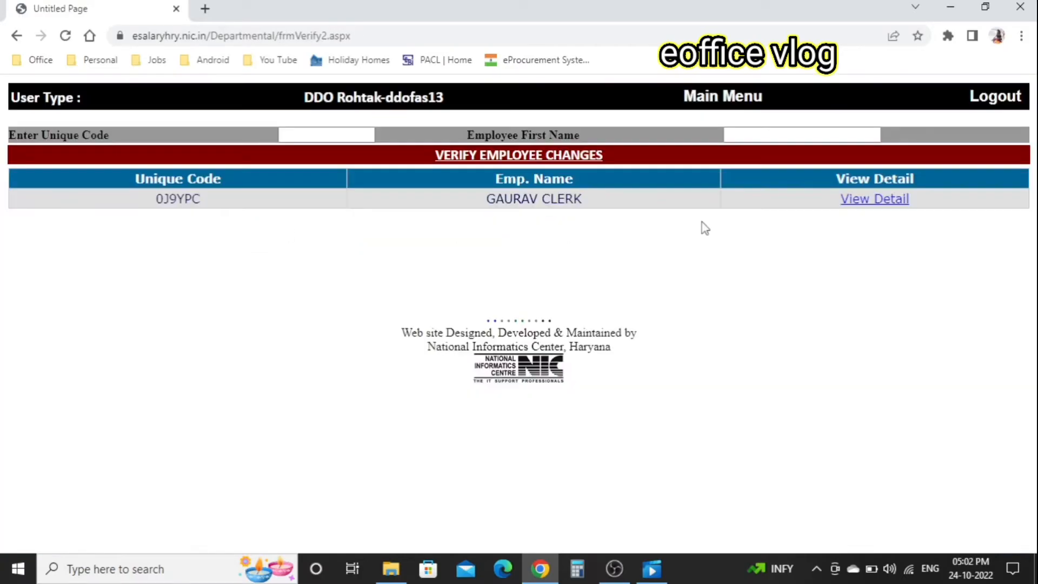
click(856, 209)
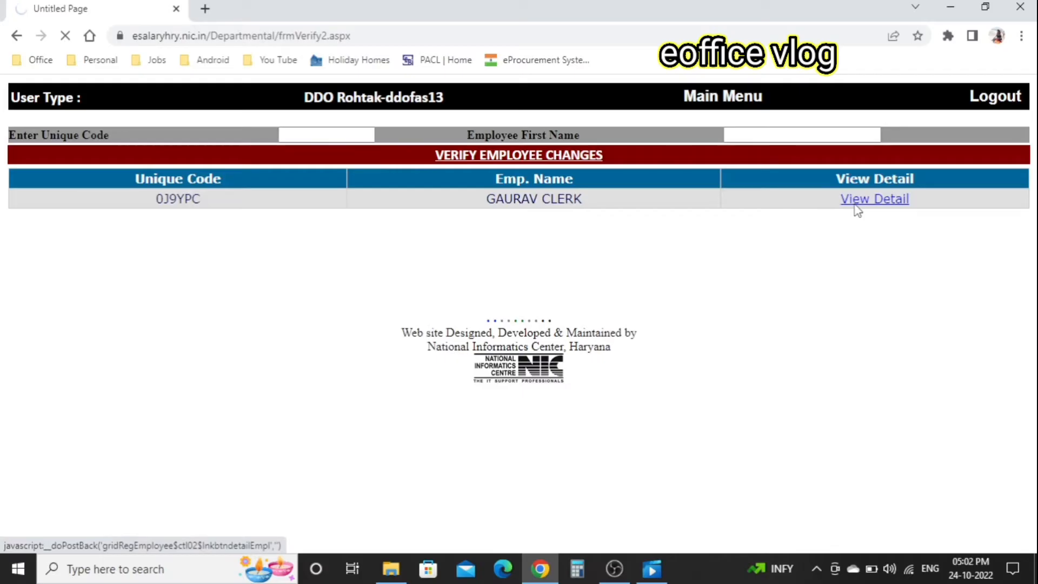
scroll(675, 354, down, 2)
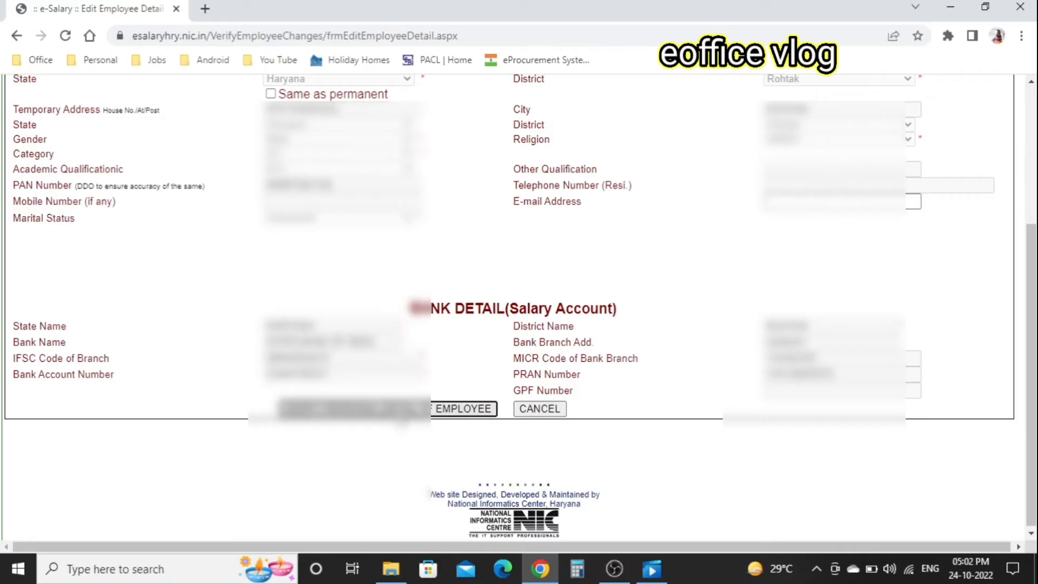
click(403, 409)
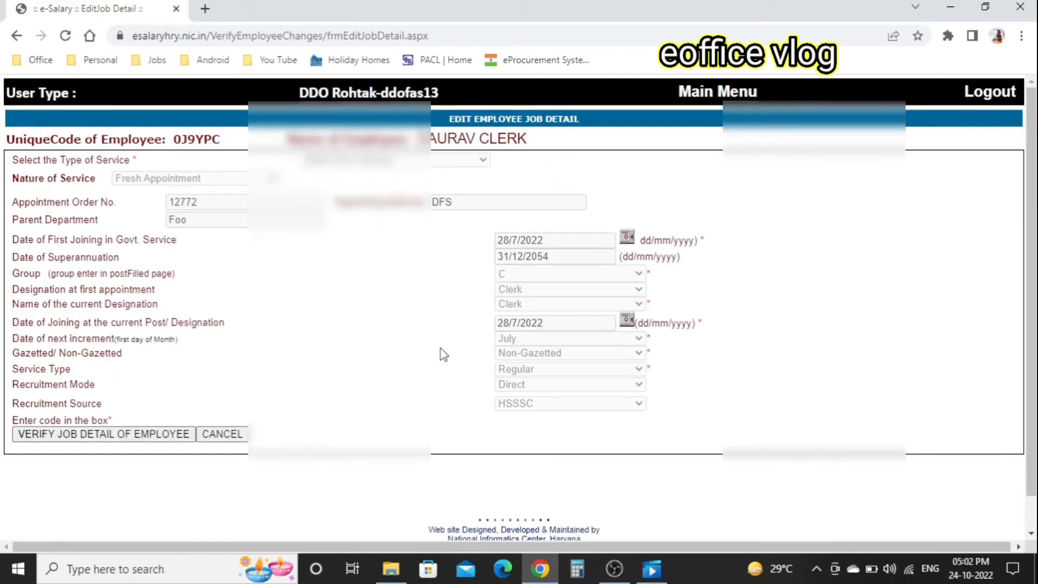
scroll(443, 353, down, 1)
click(162, 399)
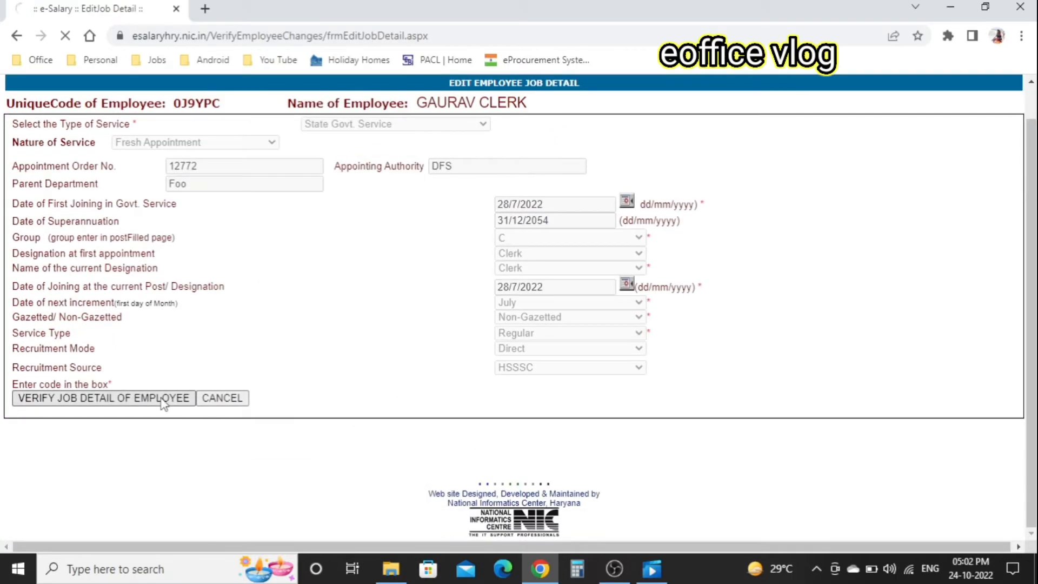
scroll(364, 310, down, 5)
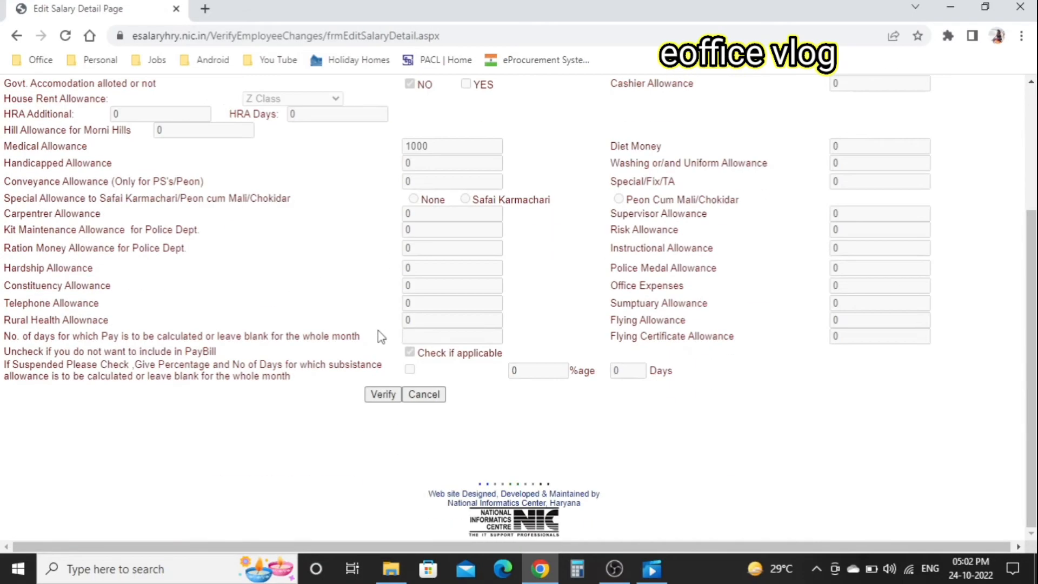
click(379, 394)
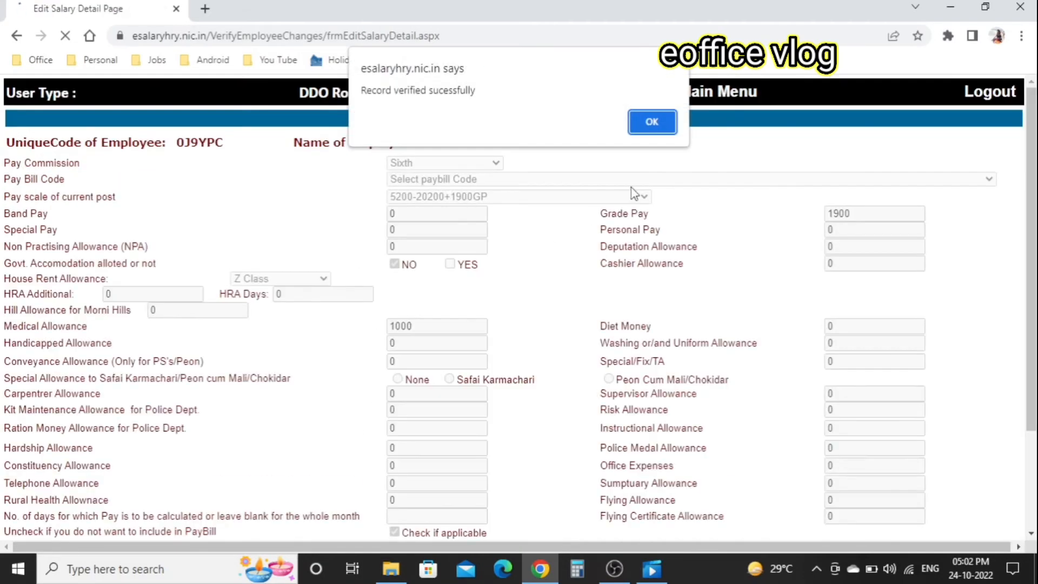
click(668, 123)
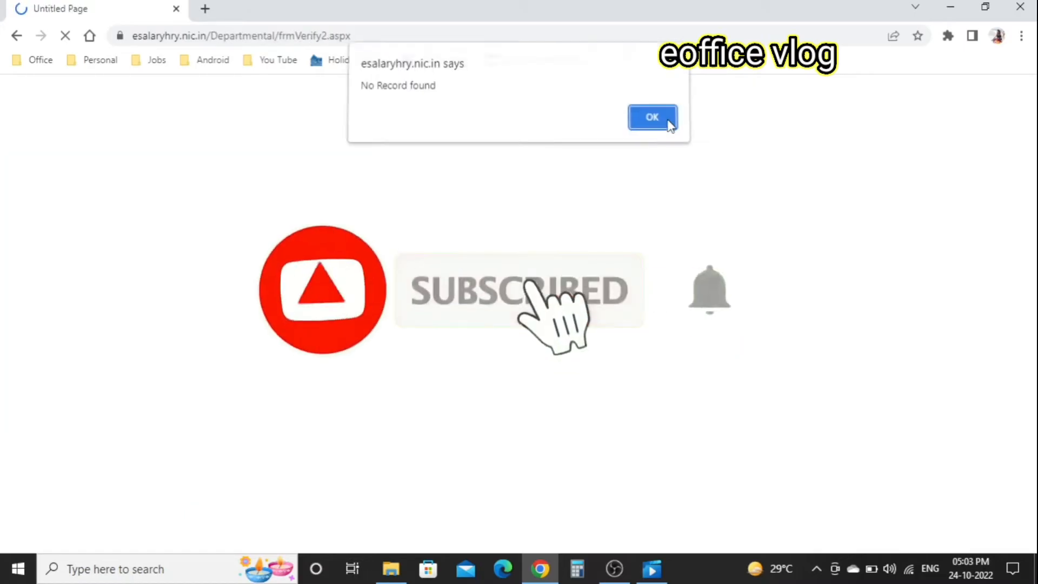
click(667, 119)
click(698, 103)
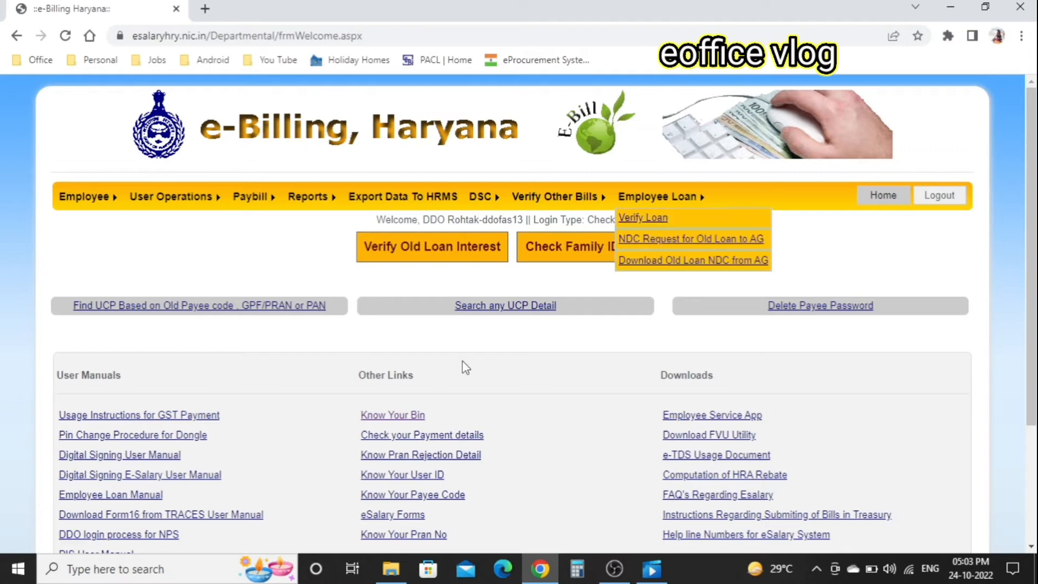
- Under Export Data To HRMS, list the Food, Civil Supplies and Consumer Affairs Department's non-updated employees
click(425, 207)
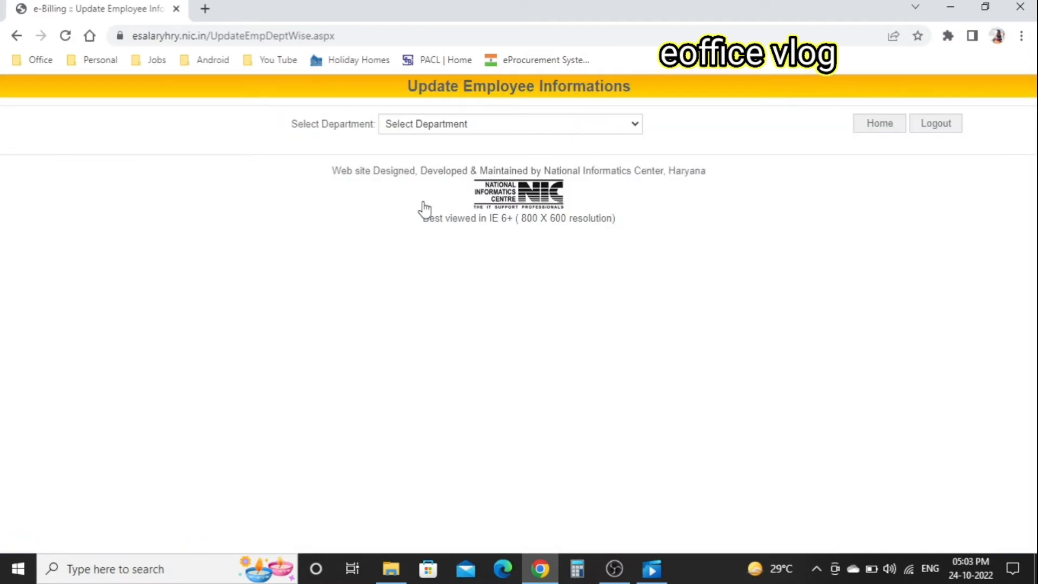
click(495, 130)
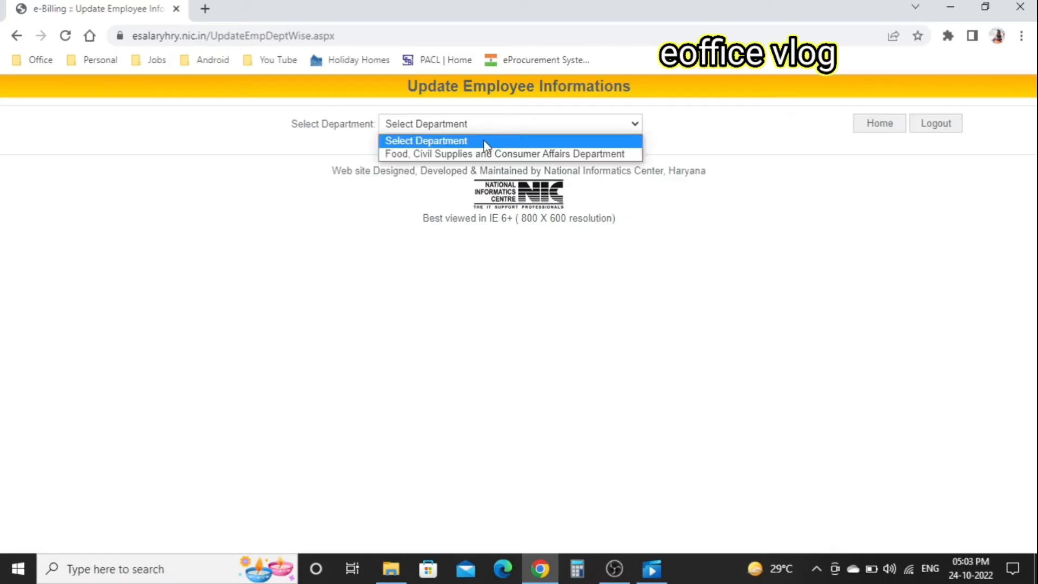
click(476, 152)
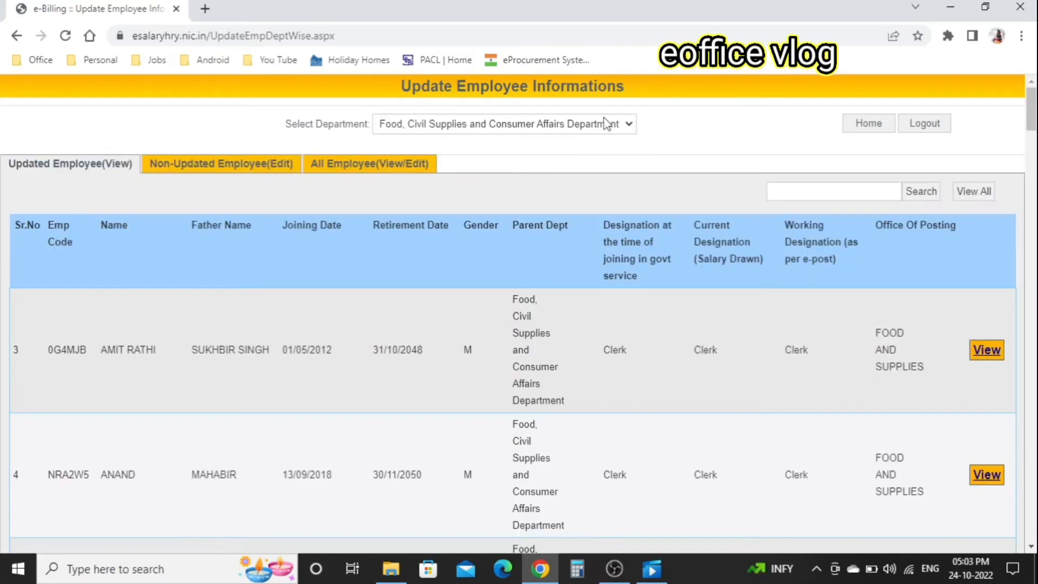
click(230, 164)
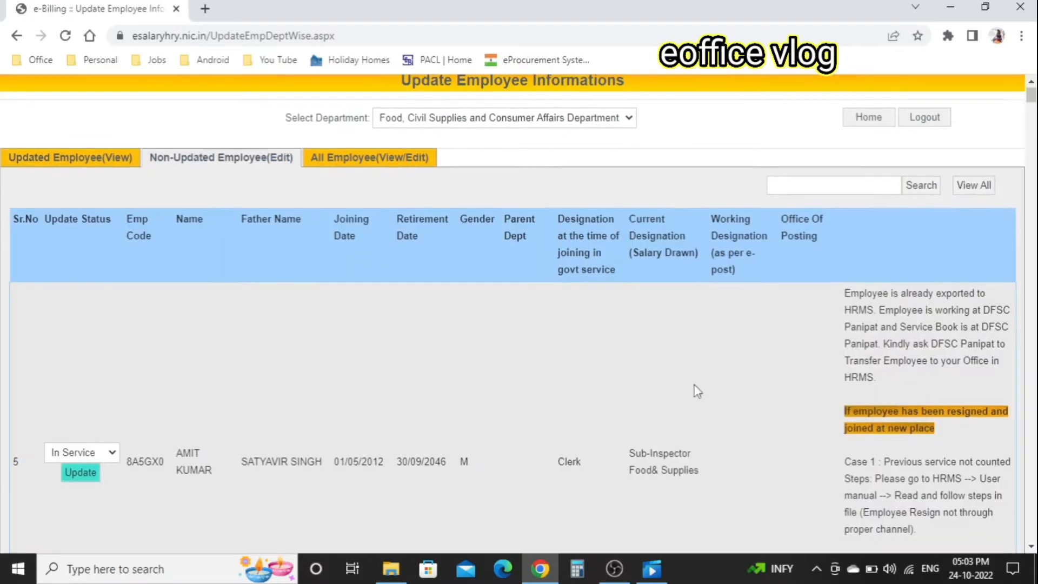
scroll(694, 385, down, 5)
scroll(694, 385, down, 15)
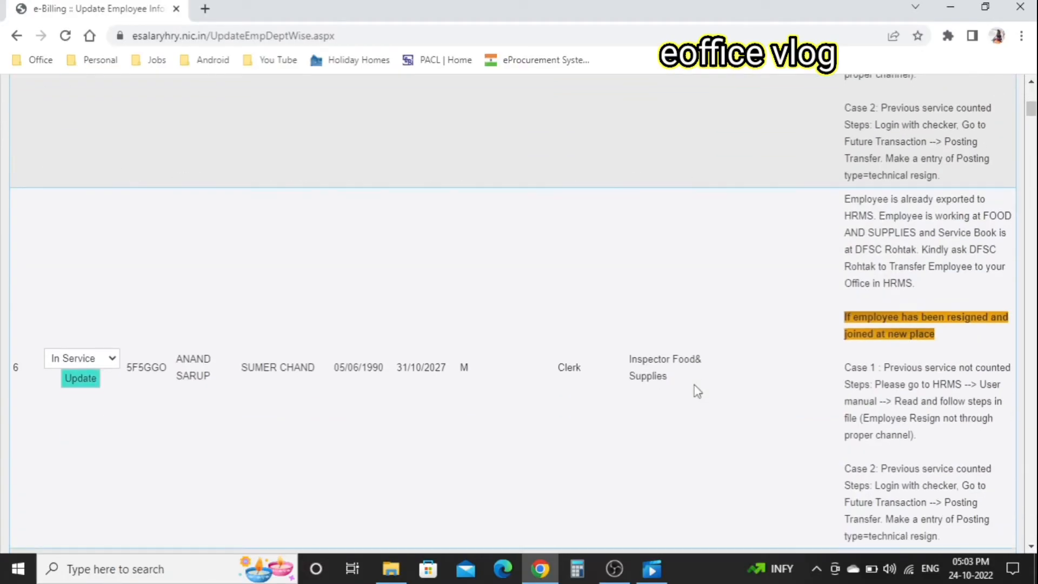
scroll(697, 390, down, 15)
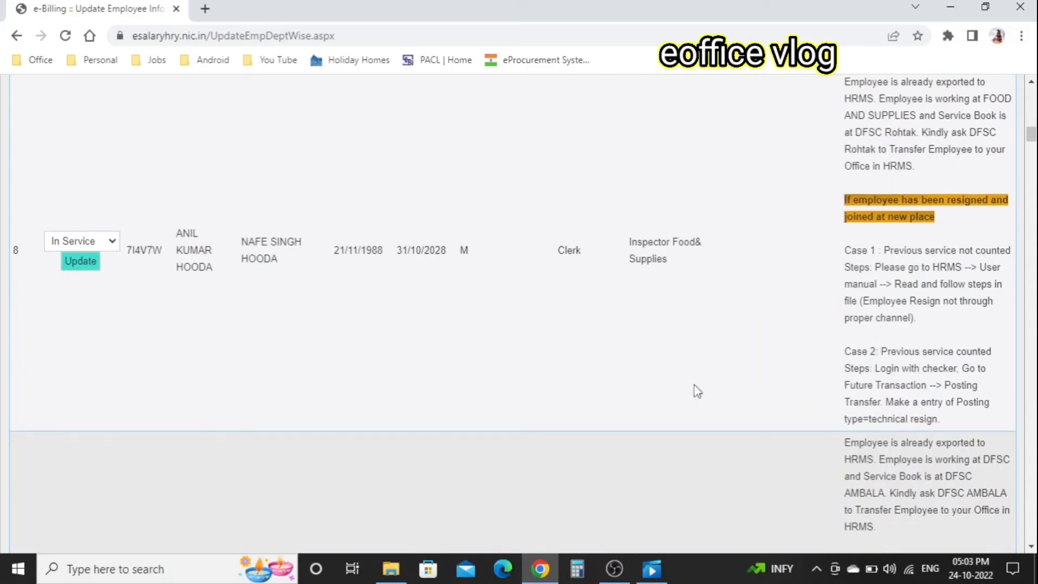
scroll(695, 390, down, 15)
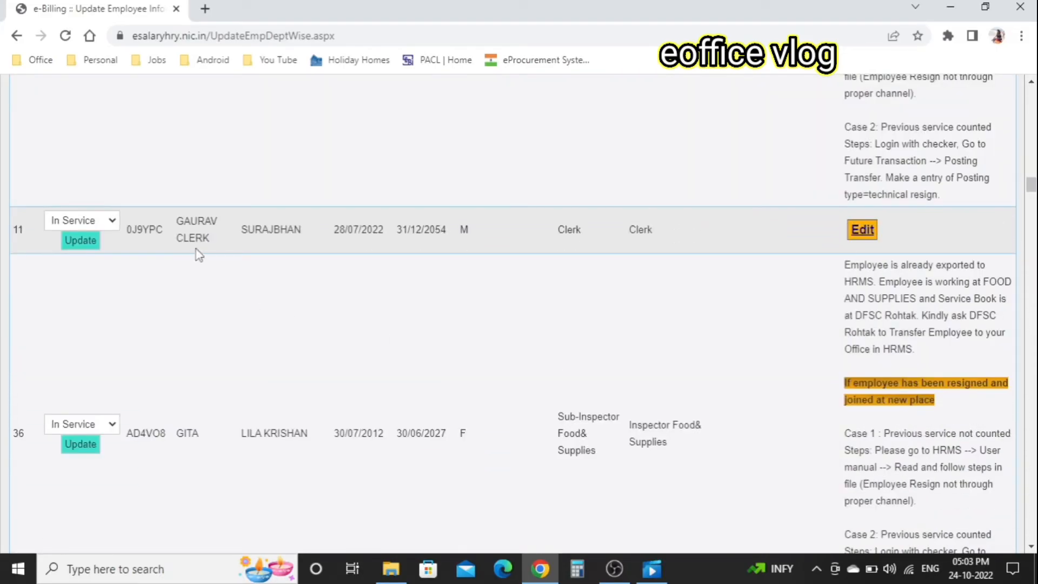
- Edit the new clerk's record, posting them to the Rohtak office with DFS cadre control authority
click(866, 232)
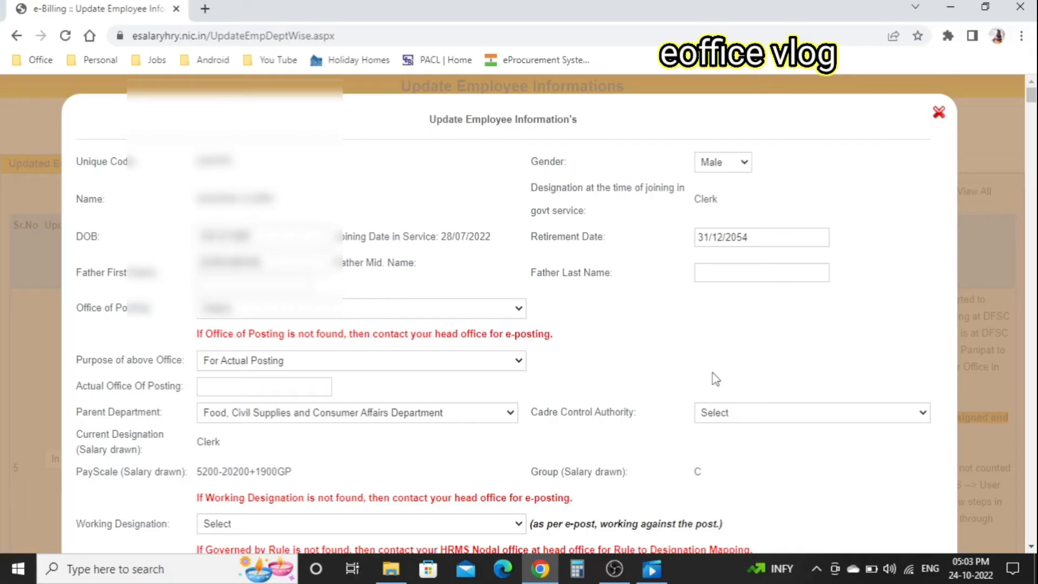
scroll(713, 373, down, 2)
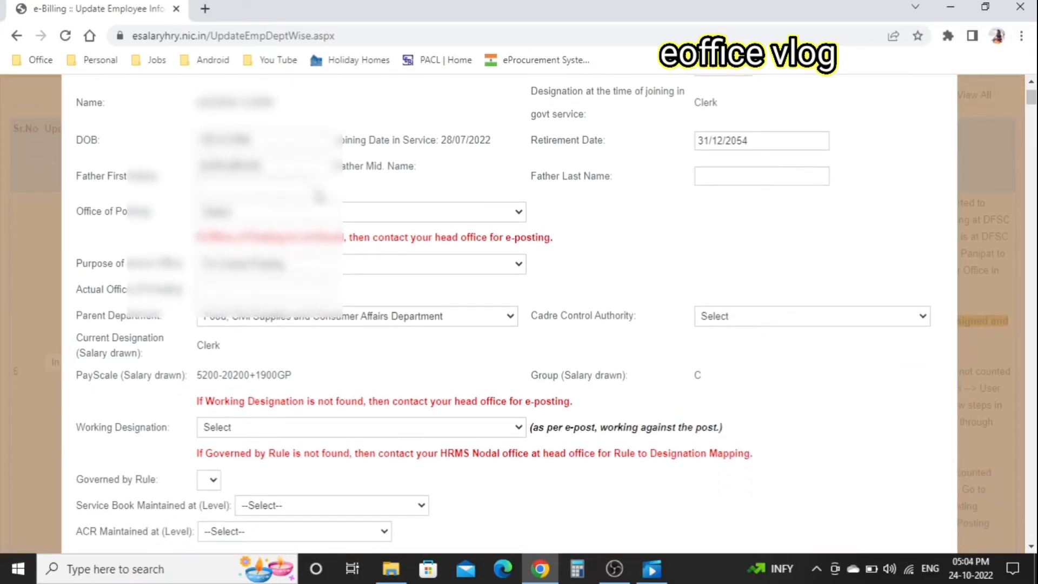
click(257, 217)
click(263, 242)
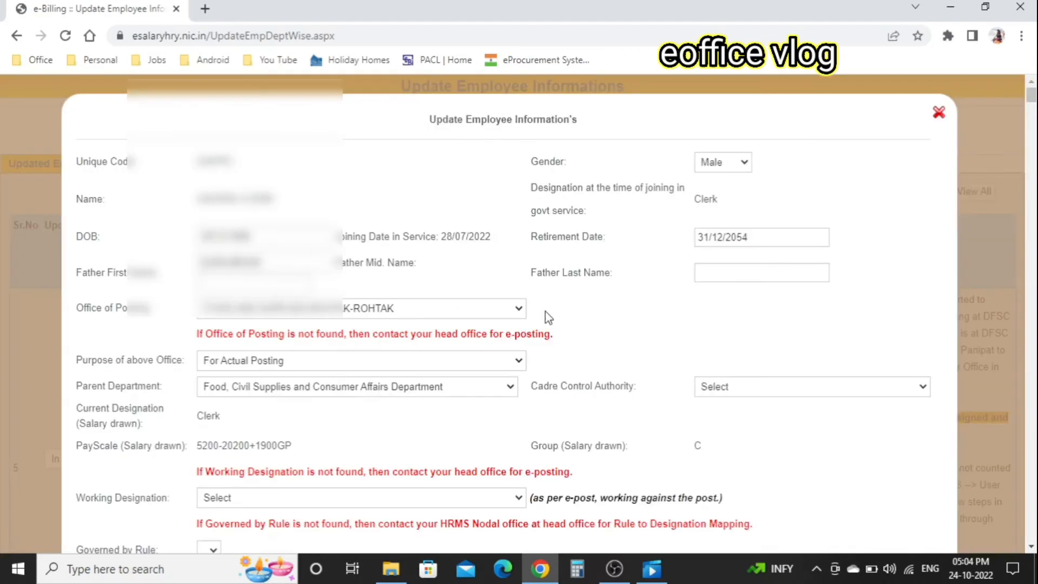
scroll(545, 316, down, 2)
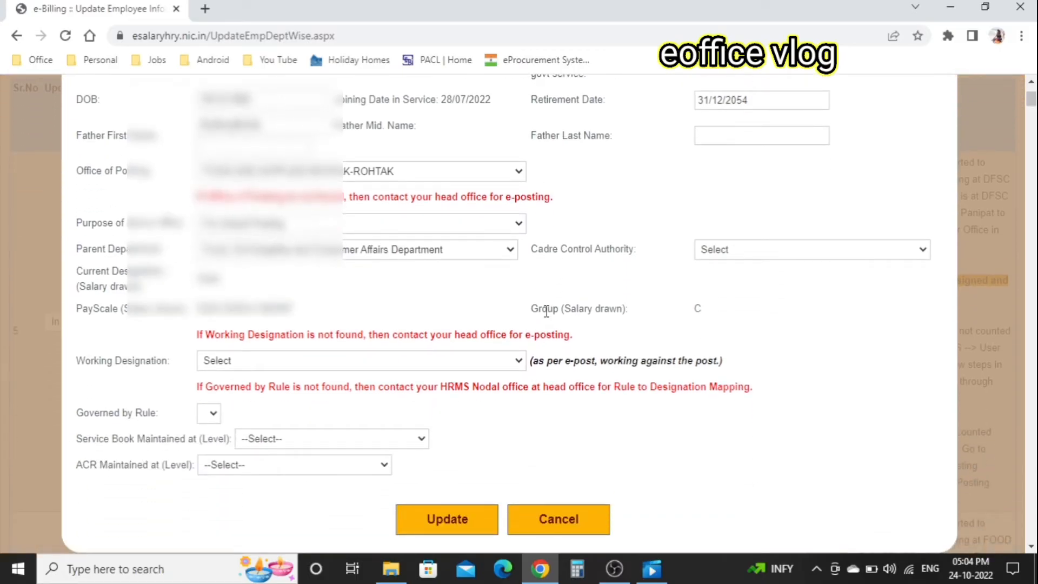
click(743, 253)
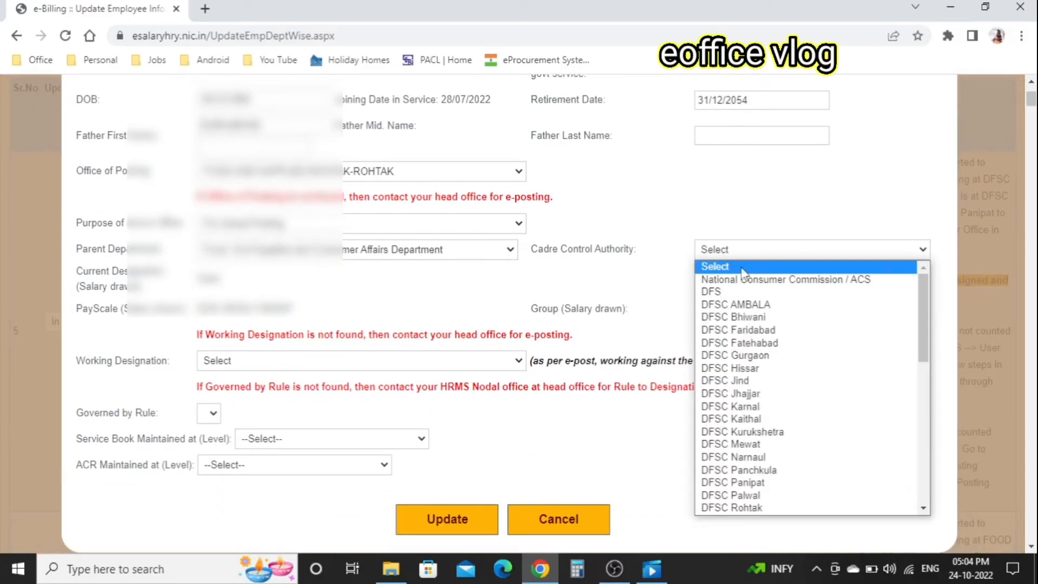
click(739, 291)
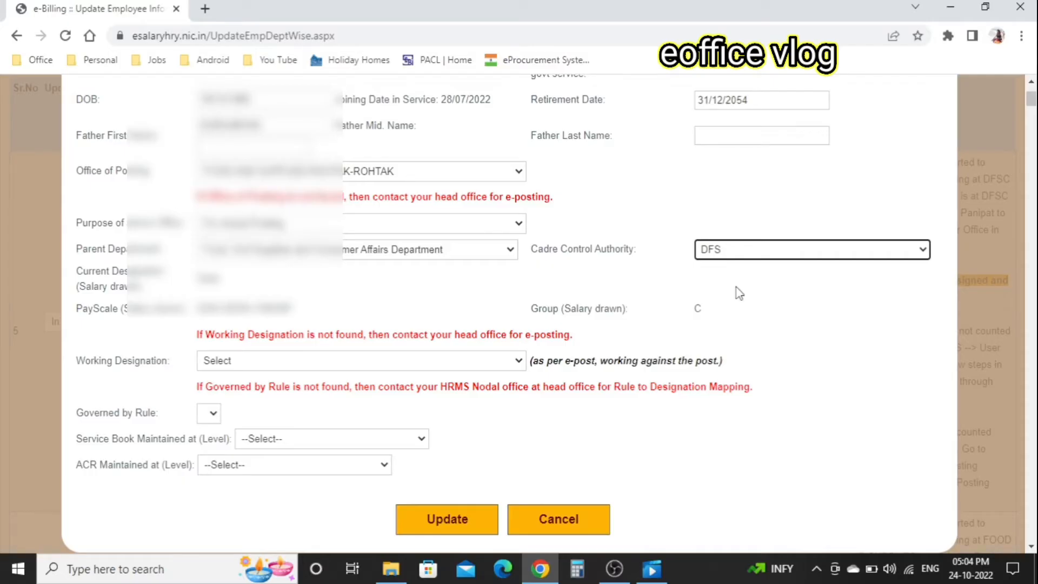
- Set working designation to Clerk-5200-20200+1900GP-C and governing rule to Group C (Field)
scroll(614, 312, down, 1)
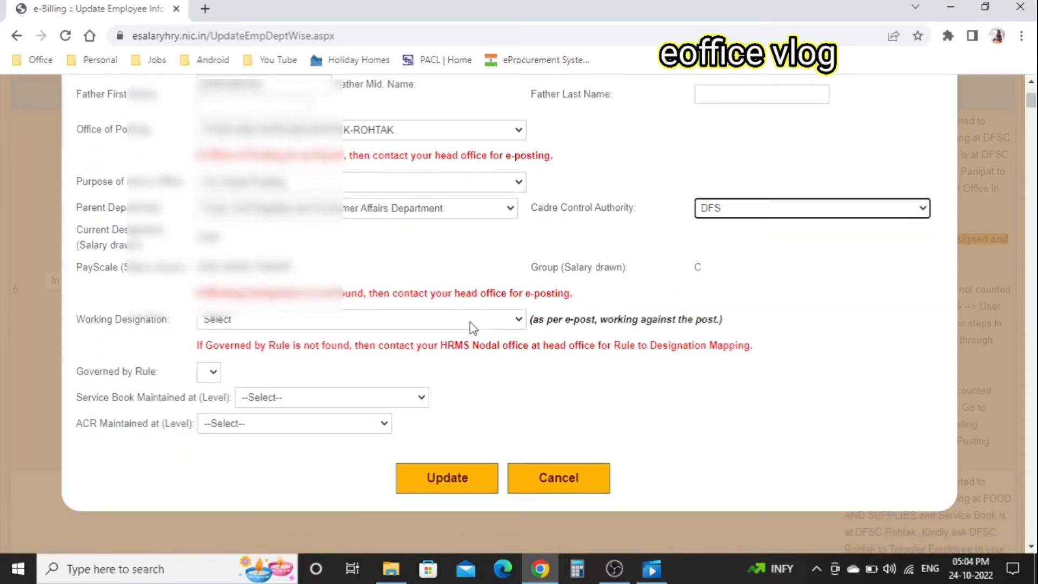
click(441, 325)
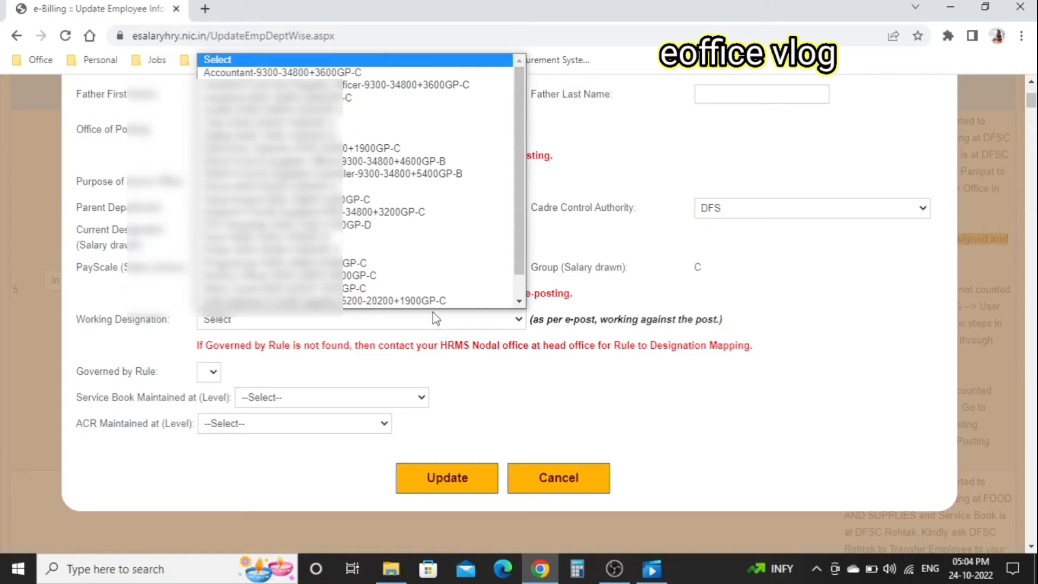
click(320, 124)
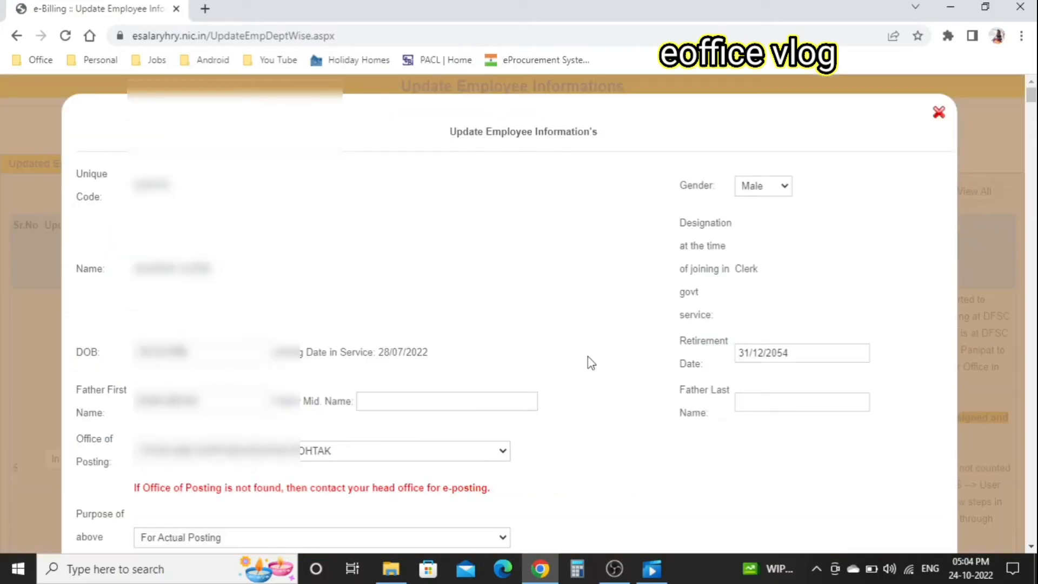
scroll(590, 357, down, 6)
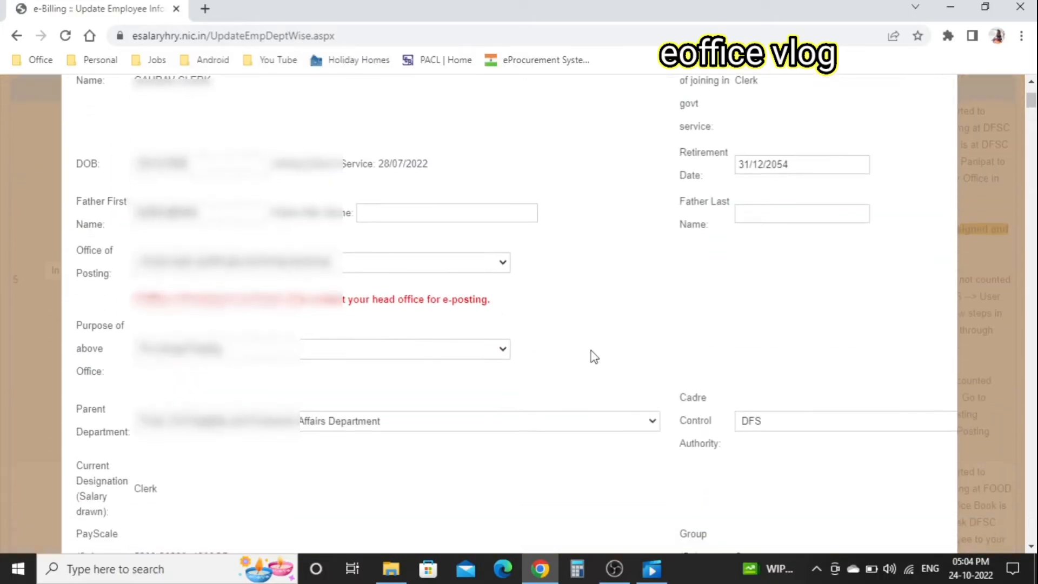
scroll(518, 361, down, 5)
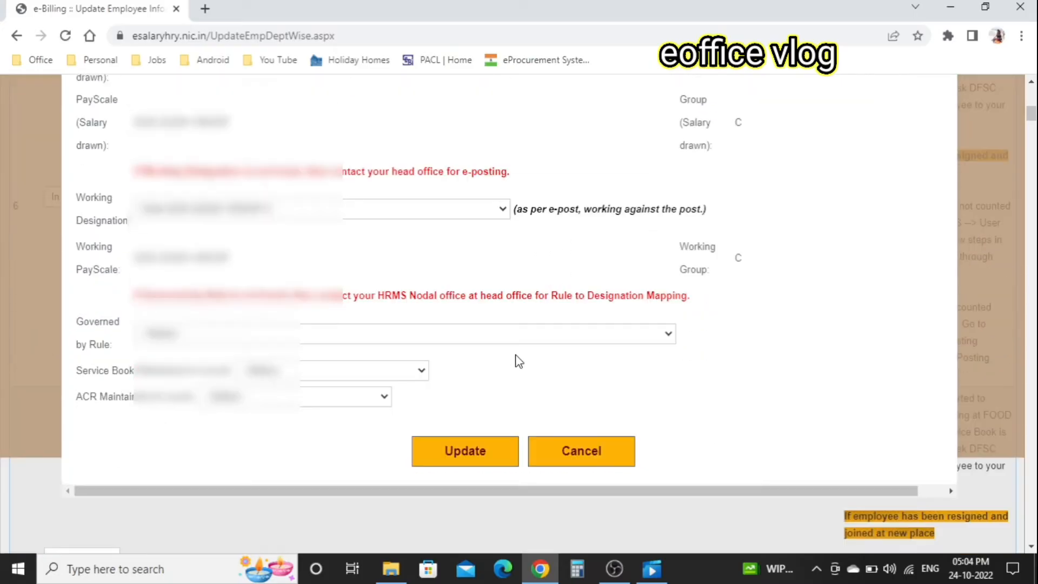
click(446, 340)
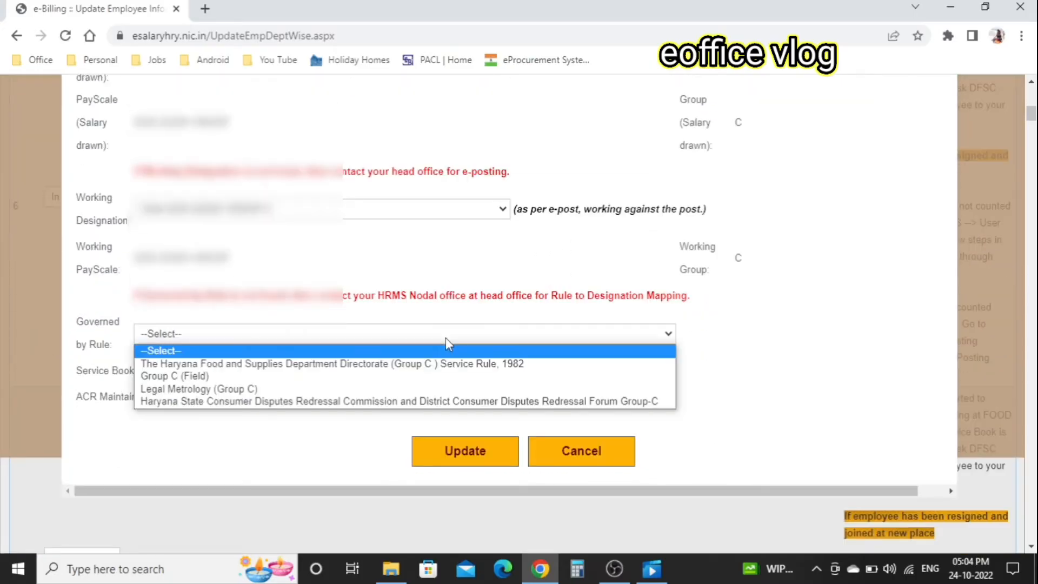
click(233, 376)
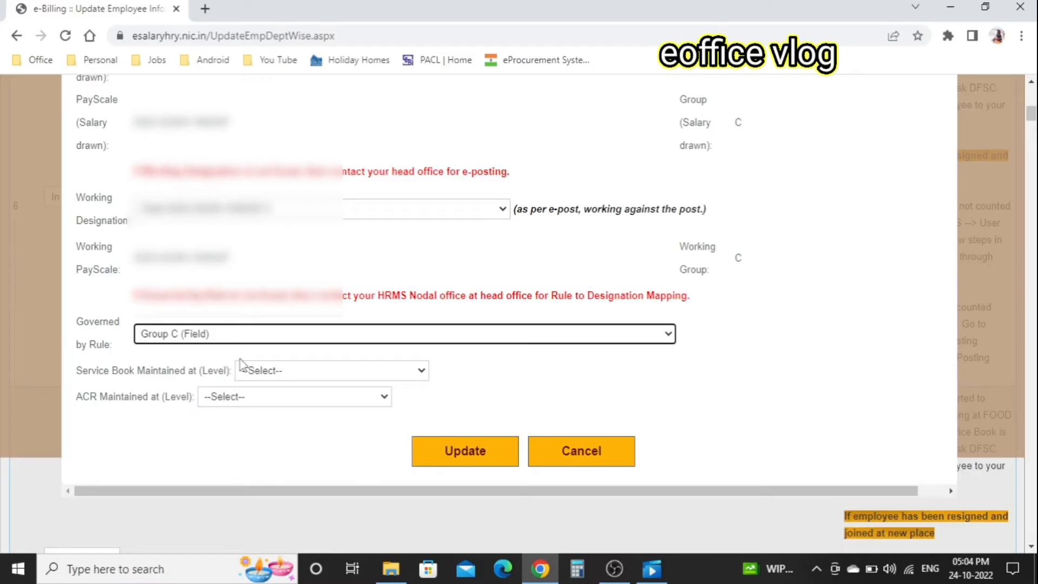
scroll(323, 276, down, 1)
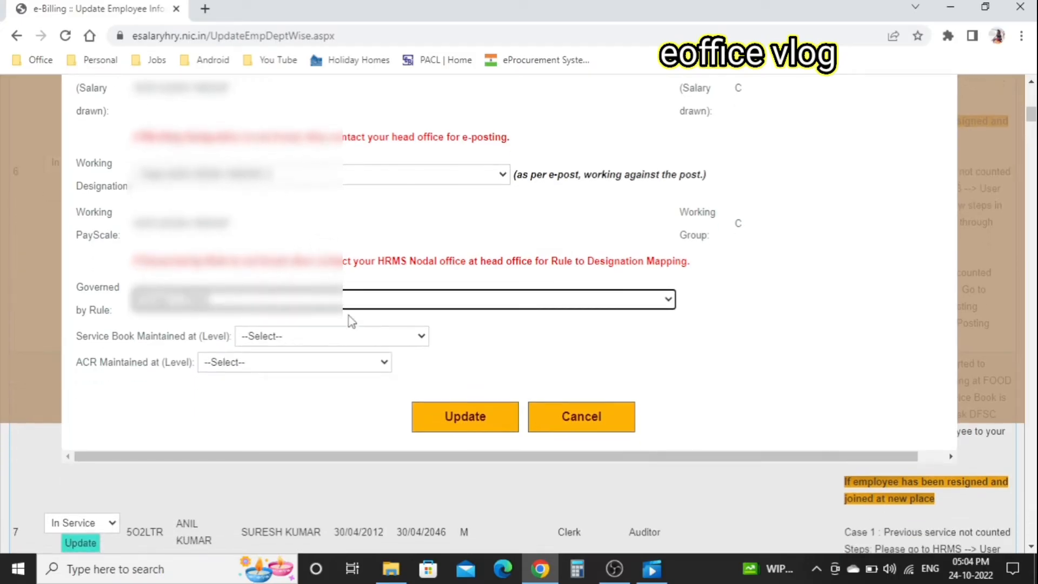
click(318, 340)
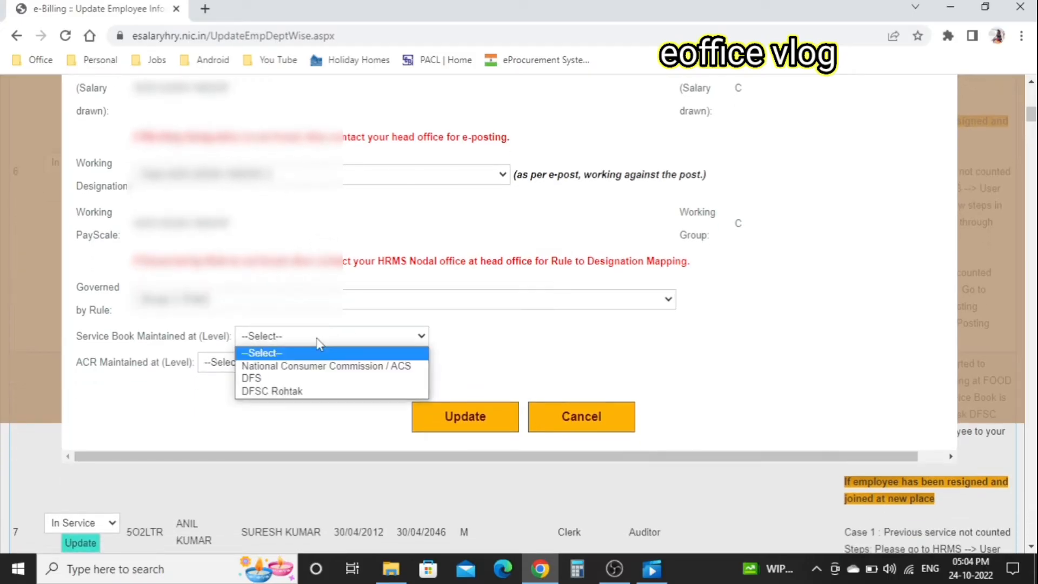
- Set service book level to DFSC Rohtak and ACR level to DFS, then submit the update
click(288, 391)
scroll(520, 312, down, 1)
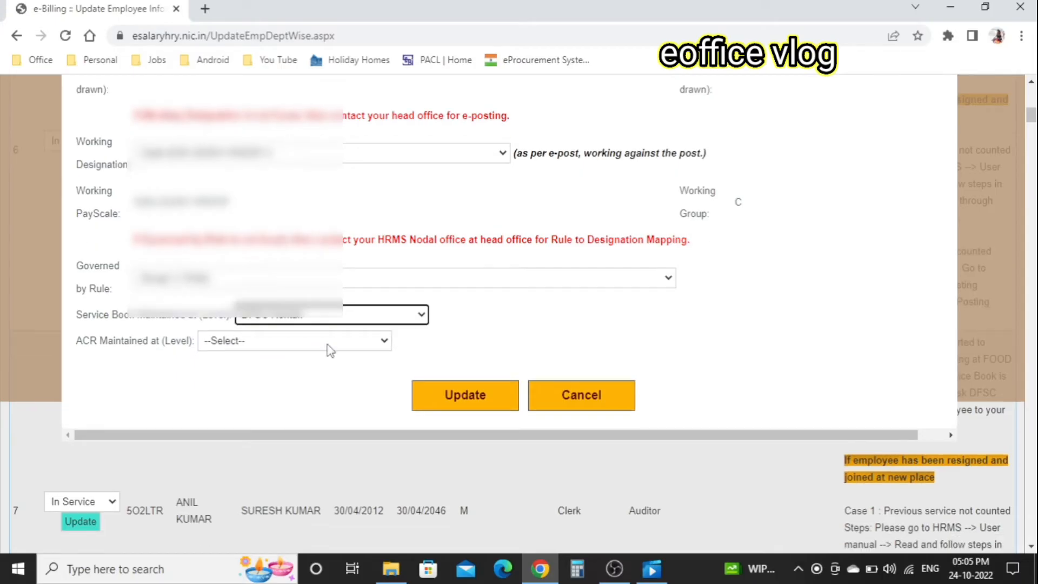
click(354, 319)
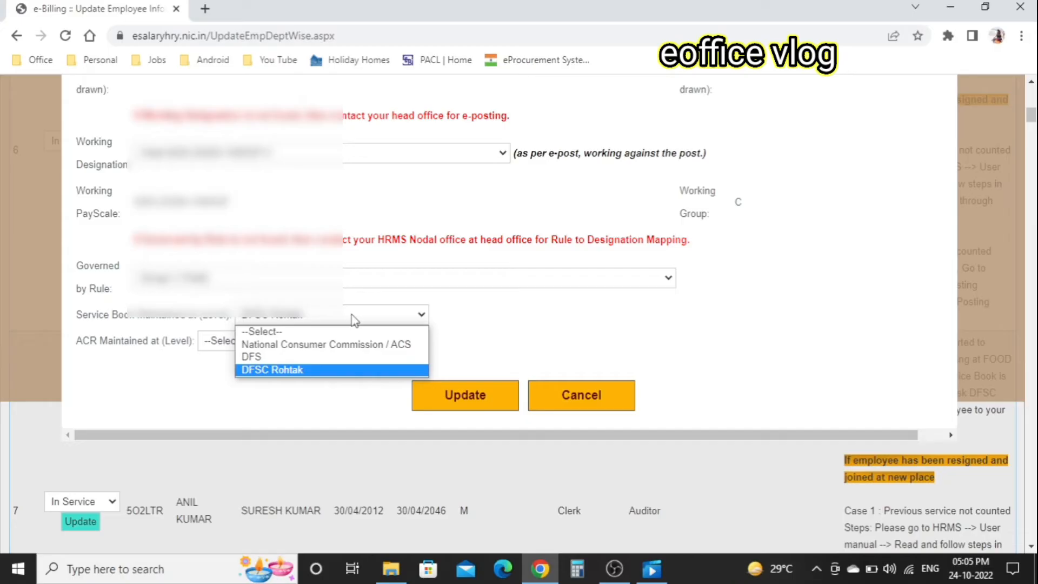
click(354, 320)
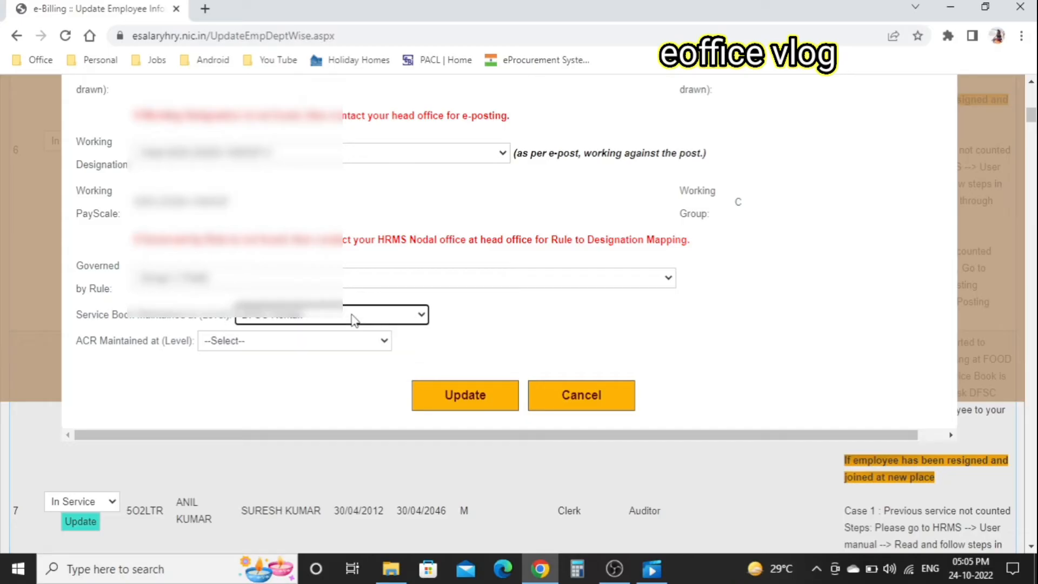
click(295, 346)
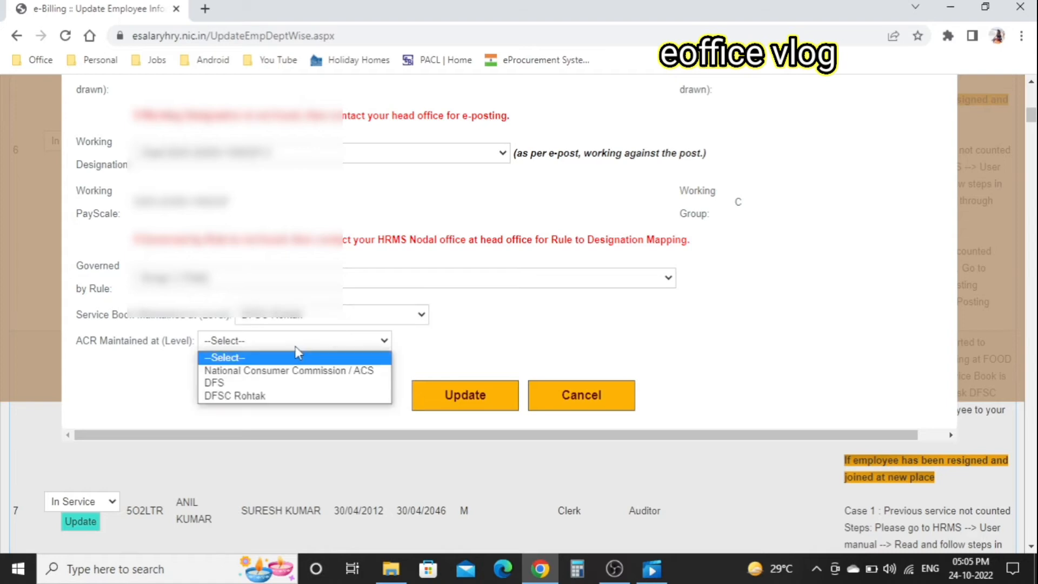
click(216, 383)
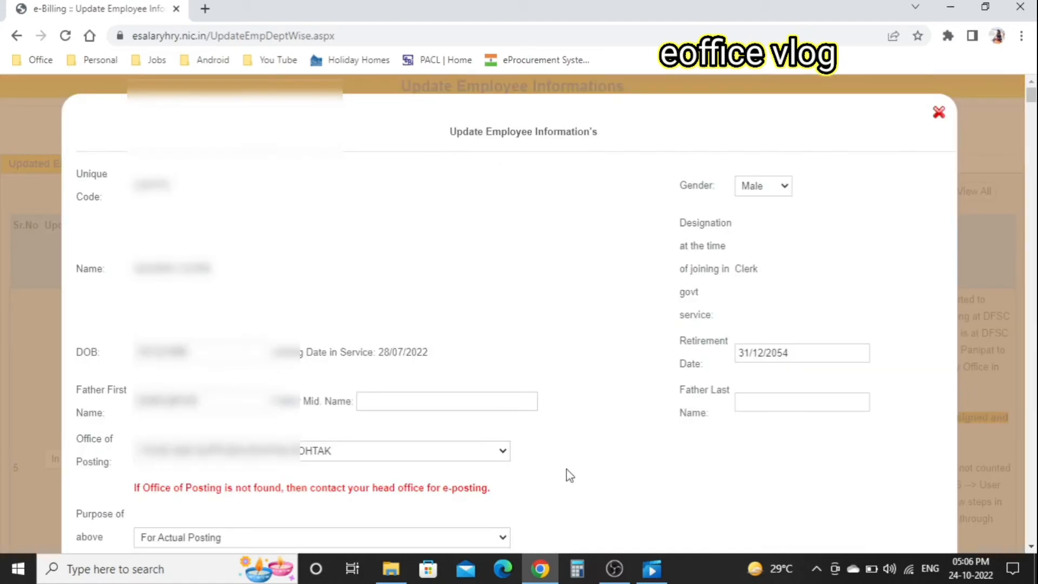
scroll(575, 483, down, 10)
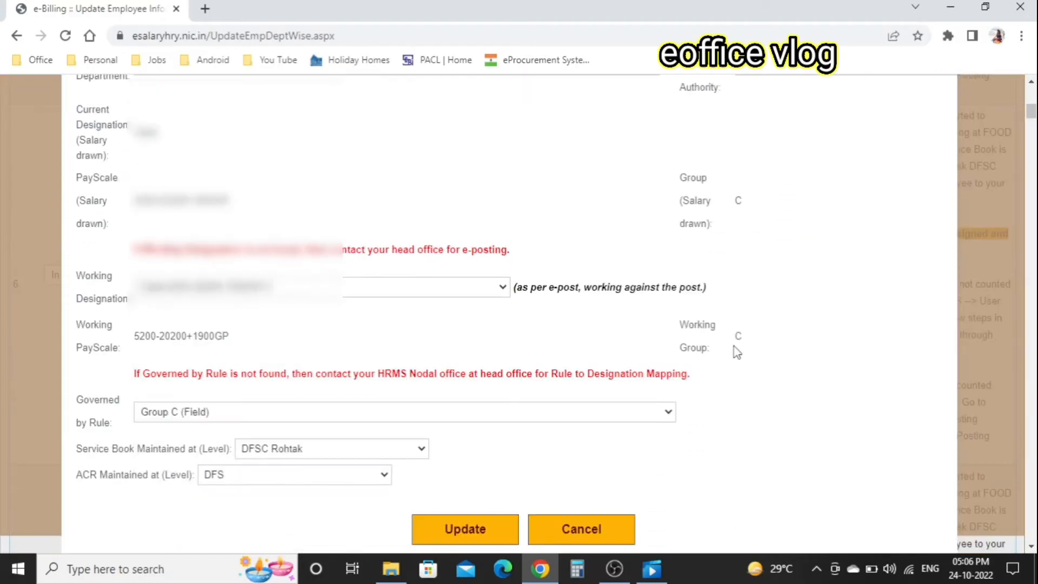
scroll(737, 352, up, 6)
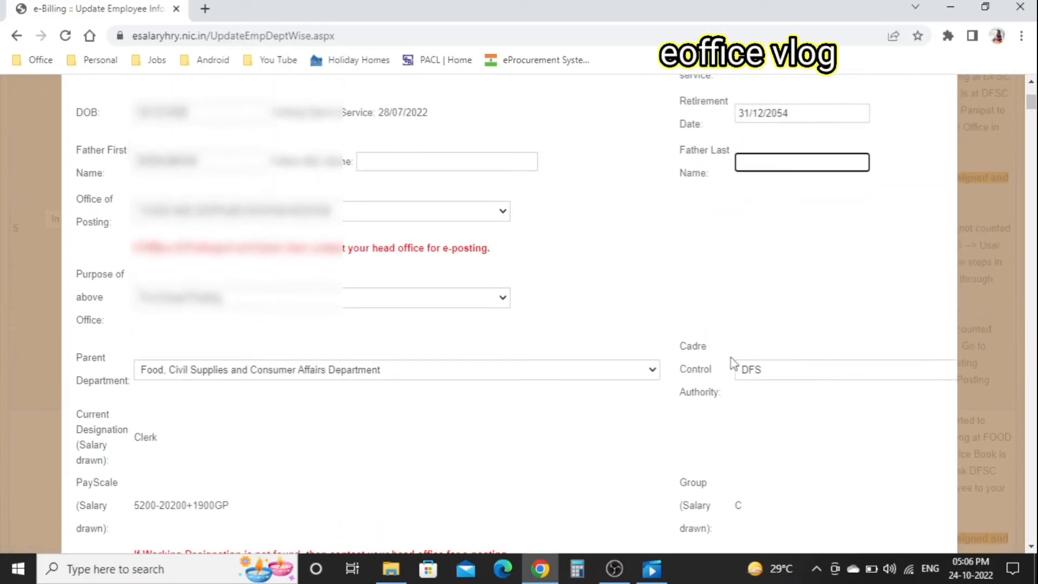
scroll(732, 364, down, 8)
scroll(734, 364, down, 1)
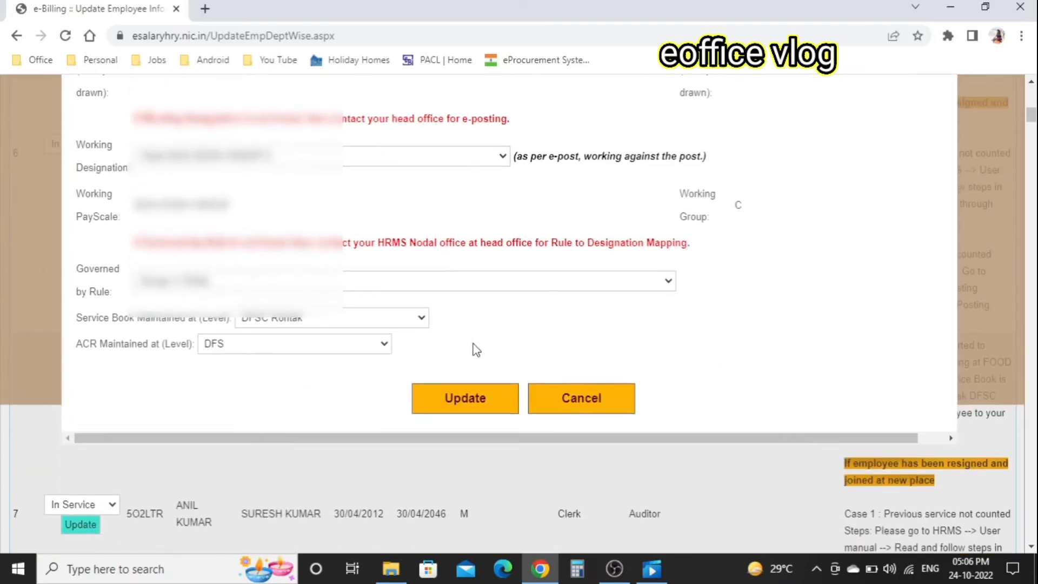
click(458, 418)
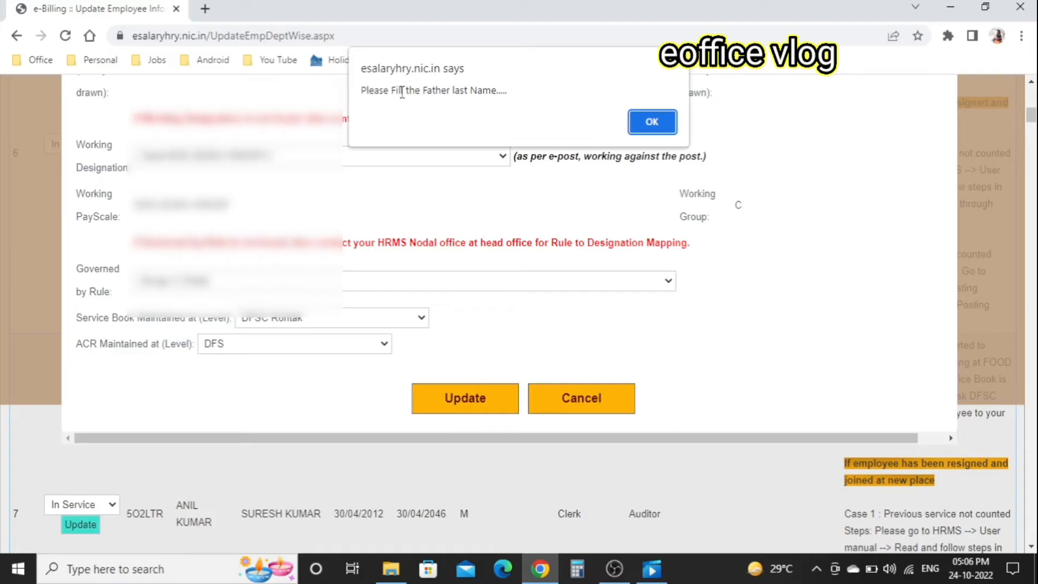
- Clear the father last name warning, resubmit and confirm the one-time update, then go home
click(640, 130)
click(641, 130)
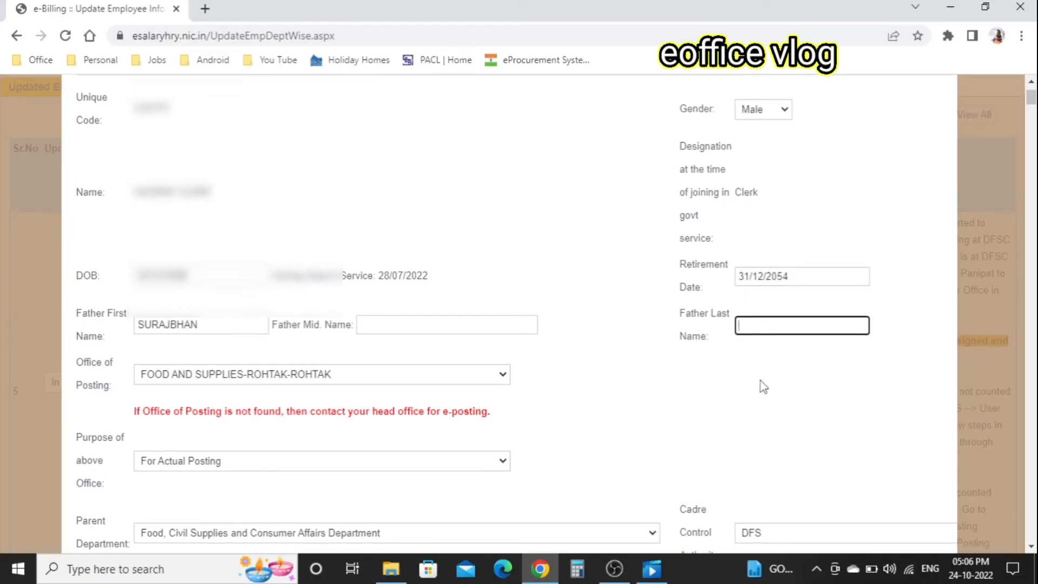
scroll(763, 387, down, 5)
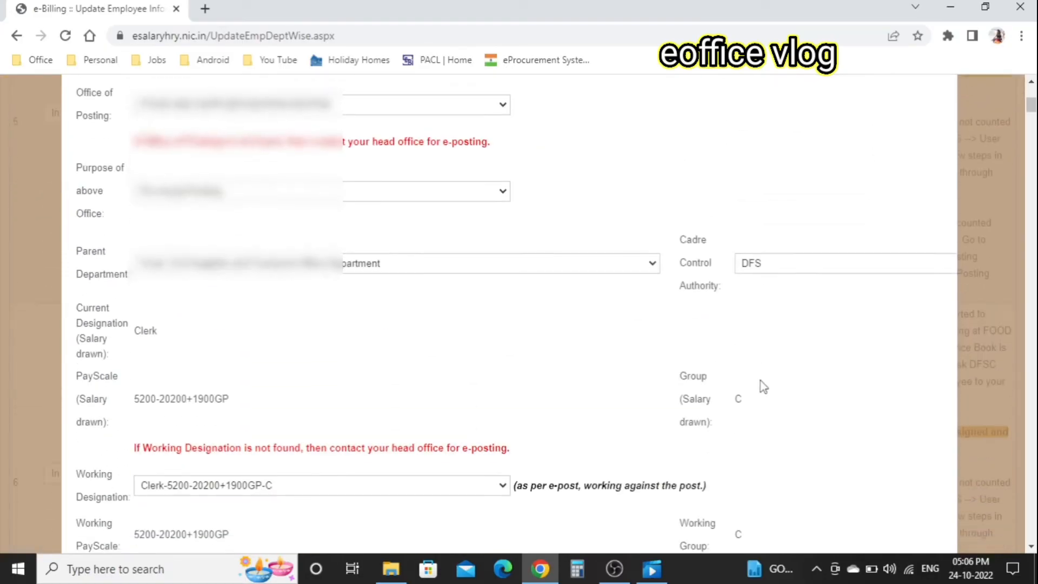
scroll(763, 386, down, 7)
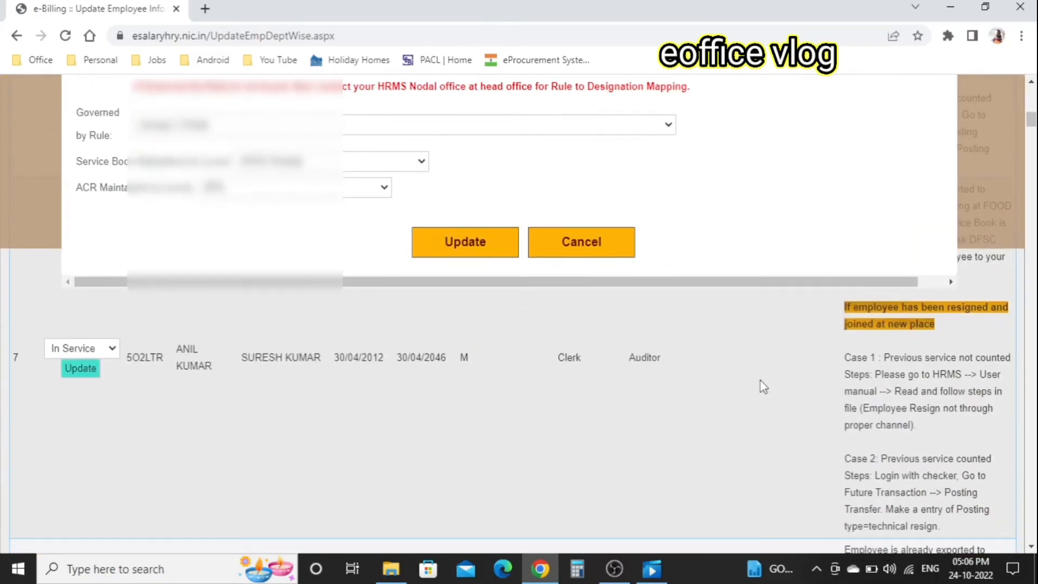
click(480, 244)
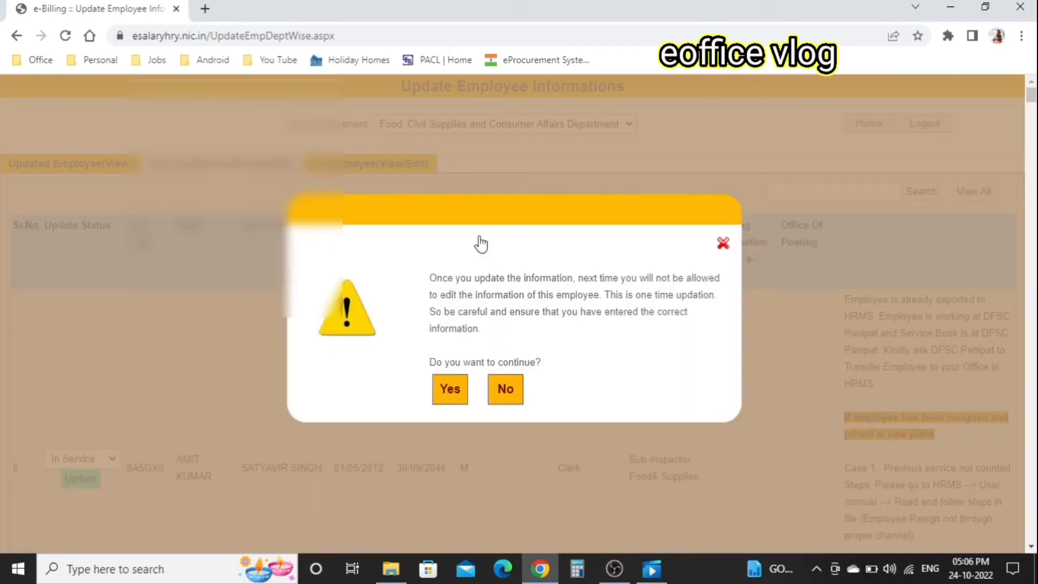
click(453, 391)
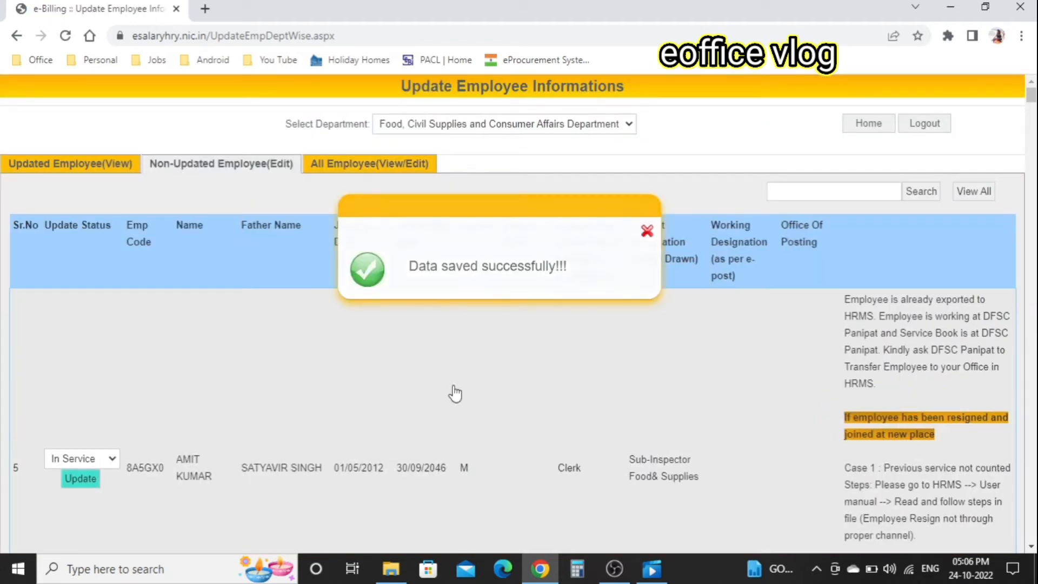
click(857, 128)
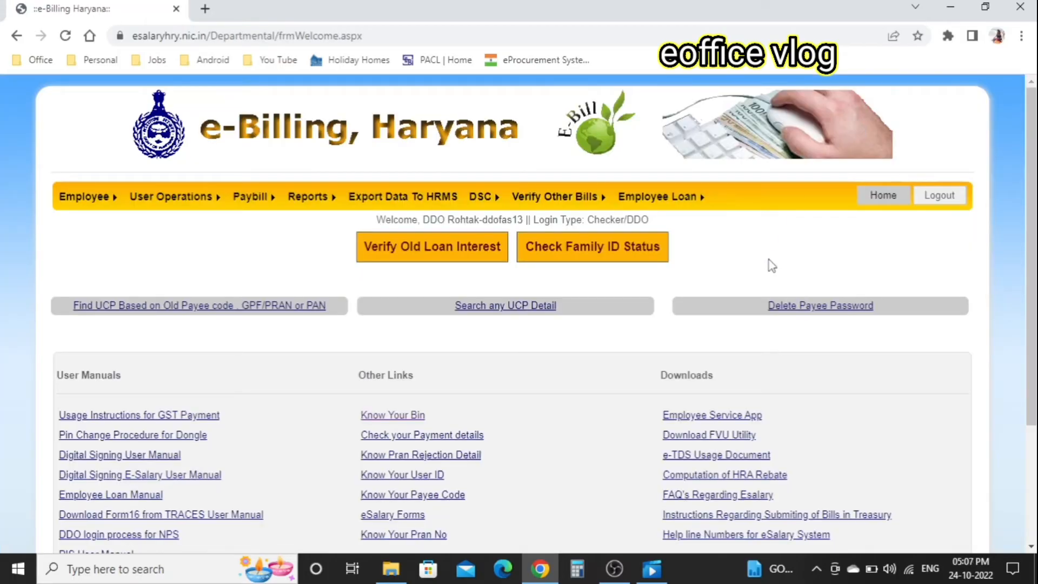
- Bring up employee basic information updation for the C-Clerk-Group C (Field) designation
scroll(769, 259, down, 1)
scroll(769, 259, up, 1)
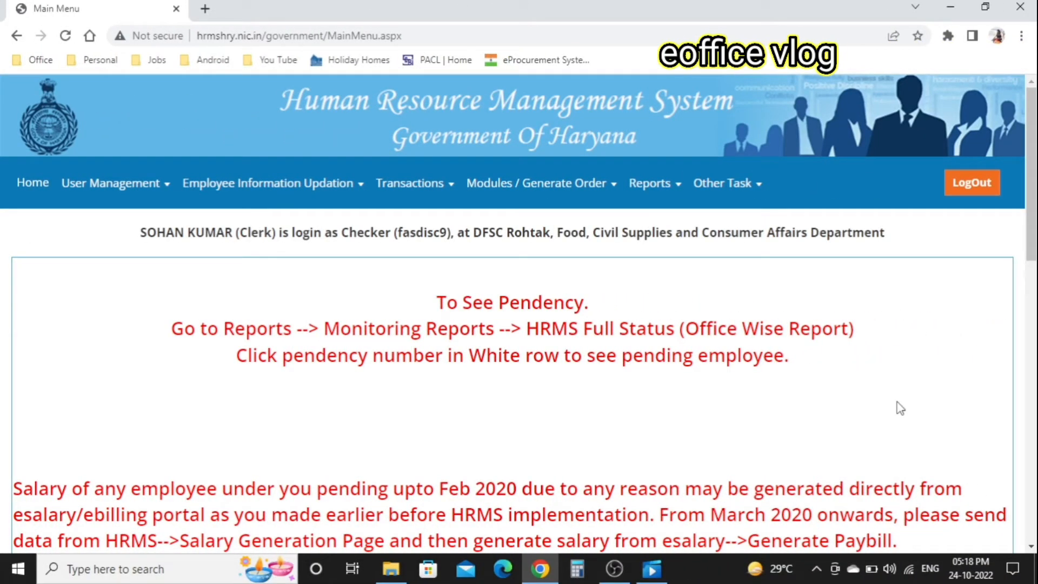
mouse_move(415, 195)
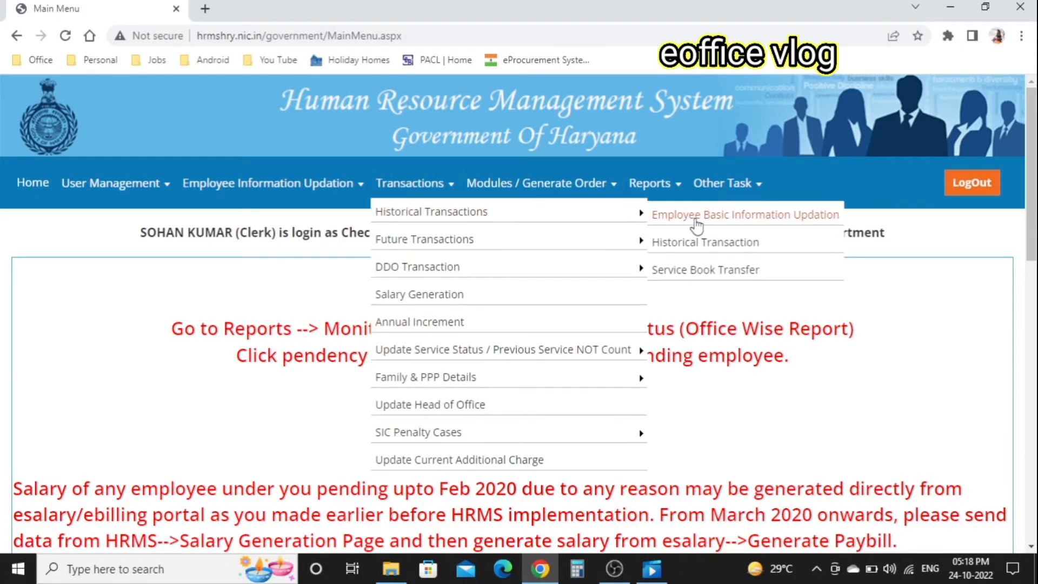
click(755, 218)
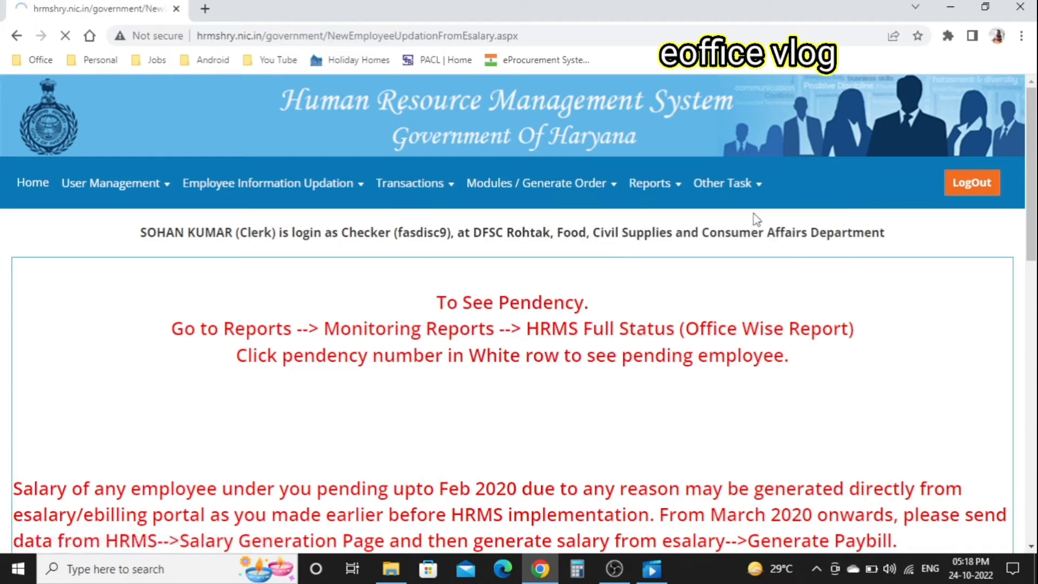
click(535, 320)
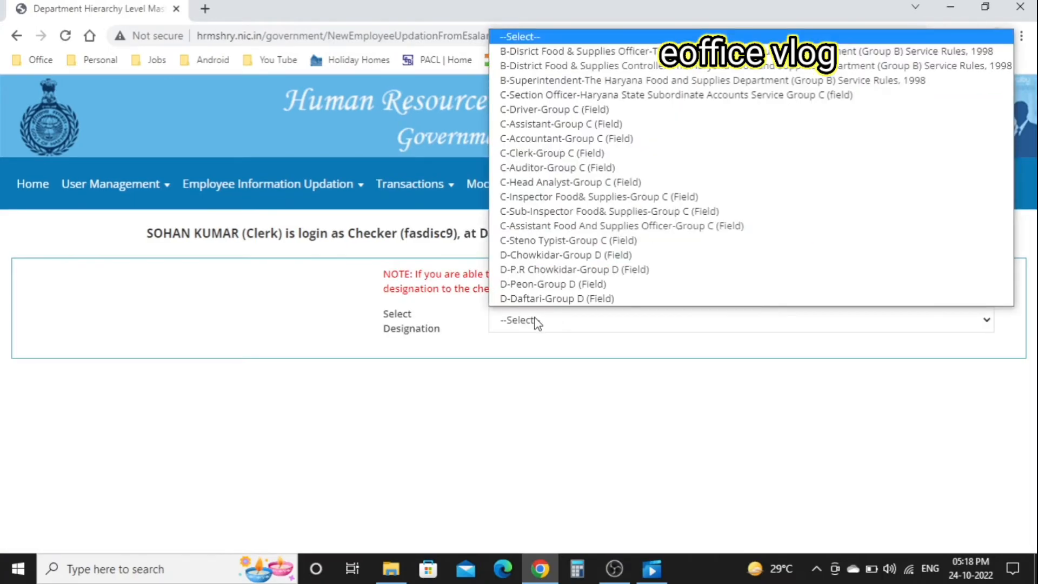
click(551, 153)
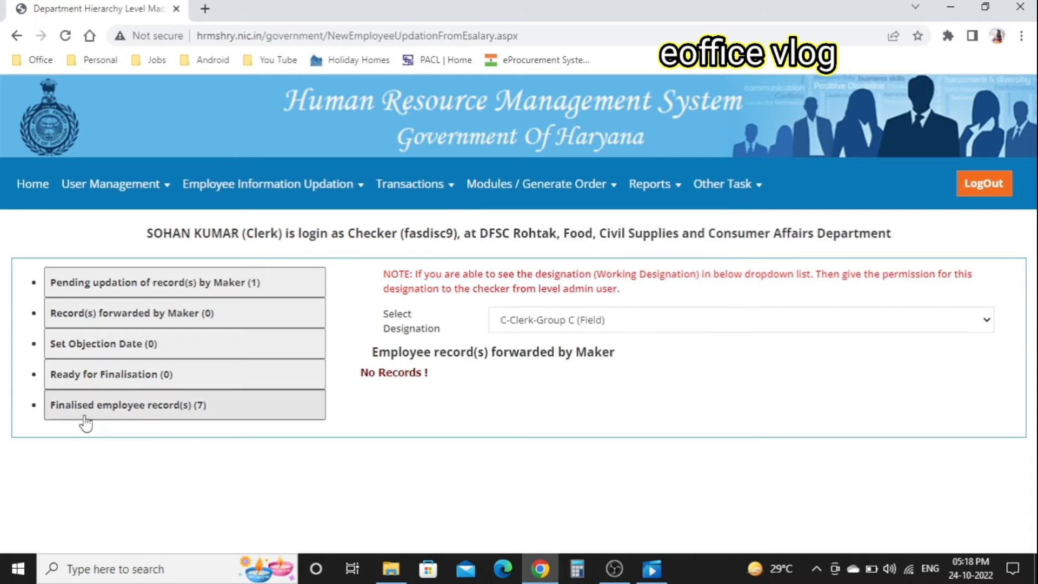
- Review the finalised and pending-maker records, then log out of the checker account
click(206, 414)
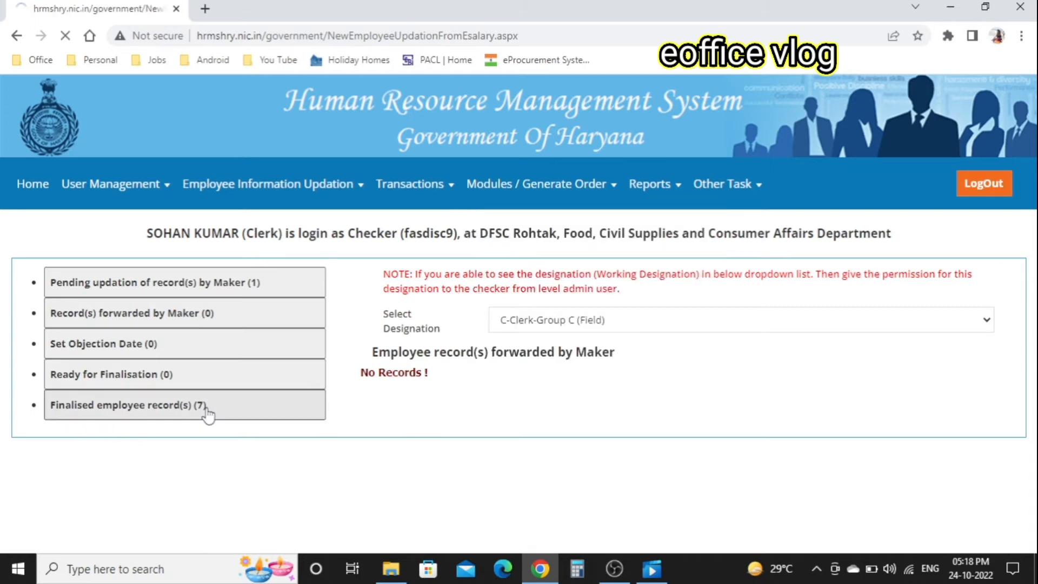
click(234, 284)
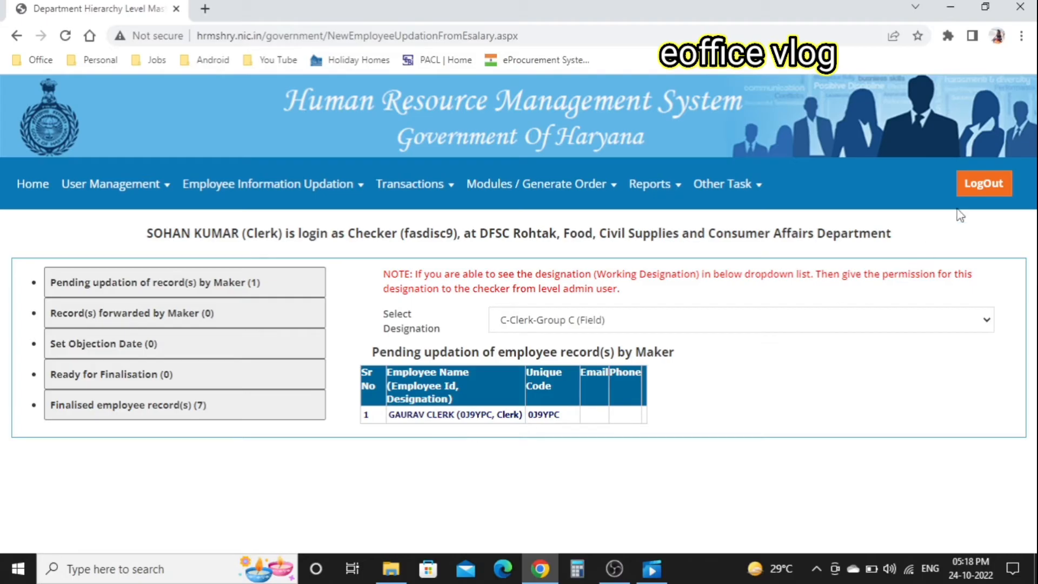
click(974, 189)
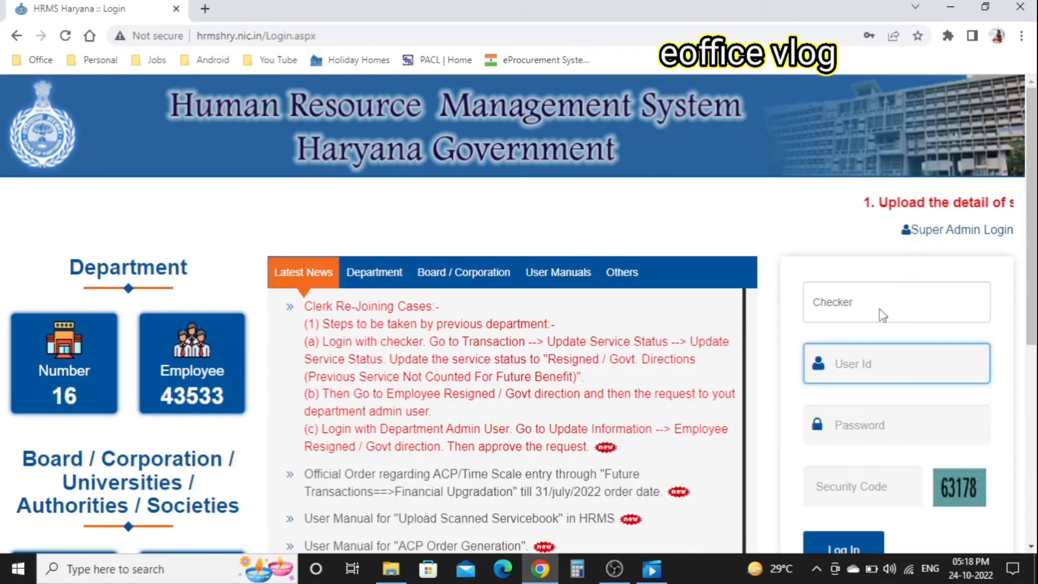
- Log in to HRMS Haryana with the Maker role using the maker's user id
click(881, 306)
click(851, 344)
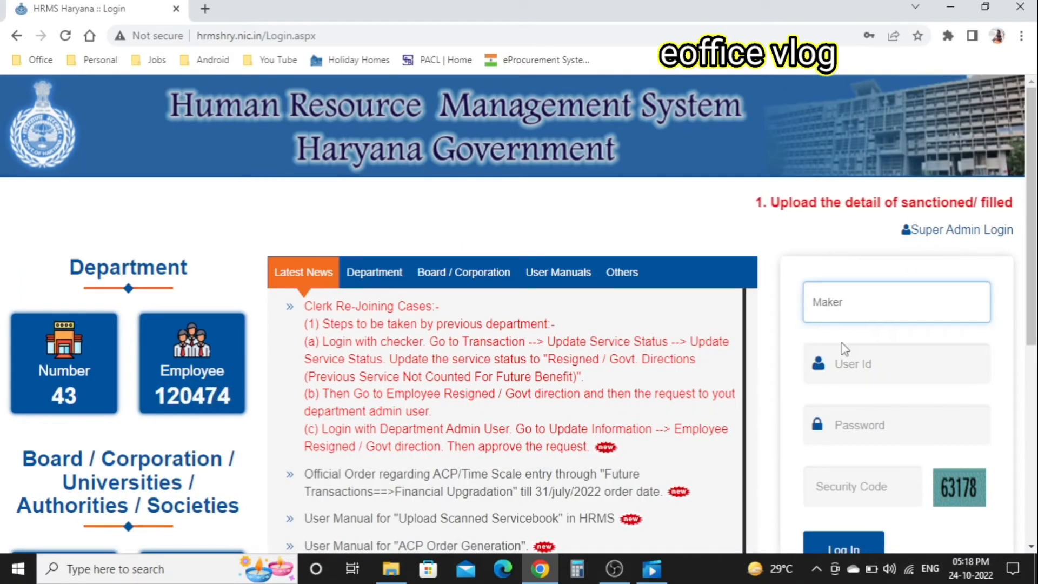
click(850, 364)
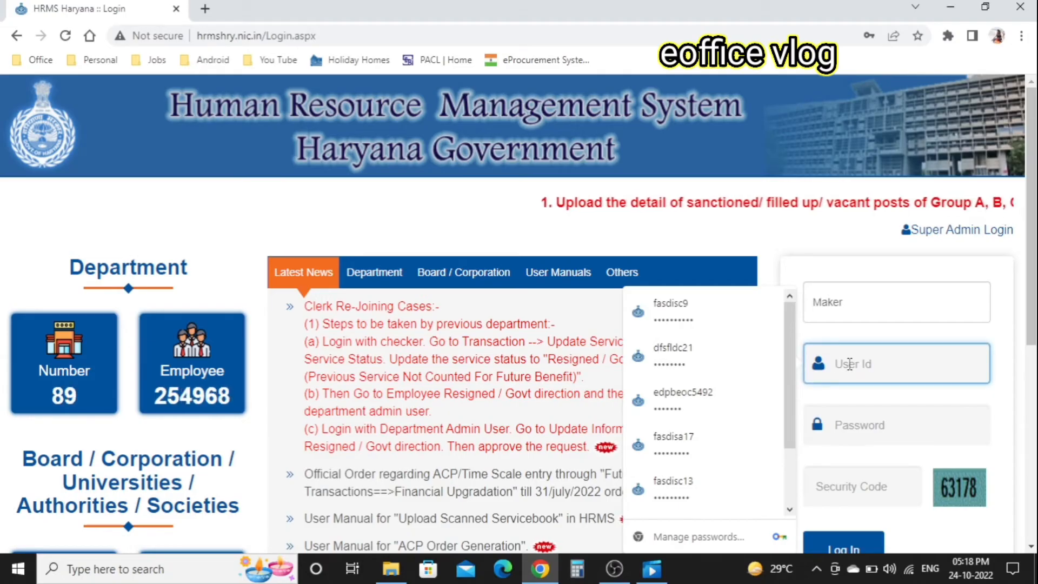
click(802, 253)
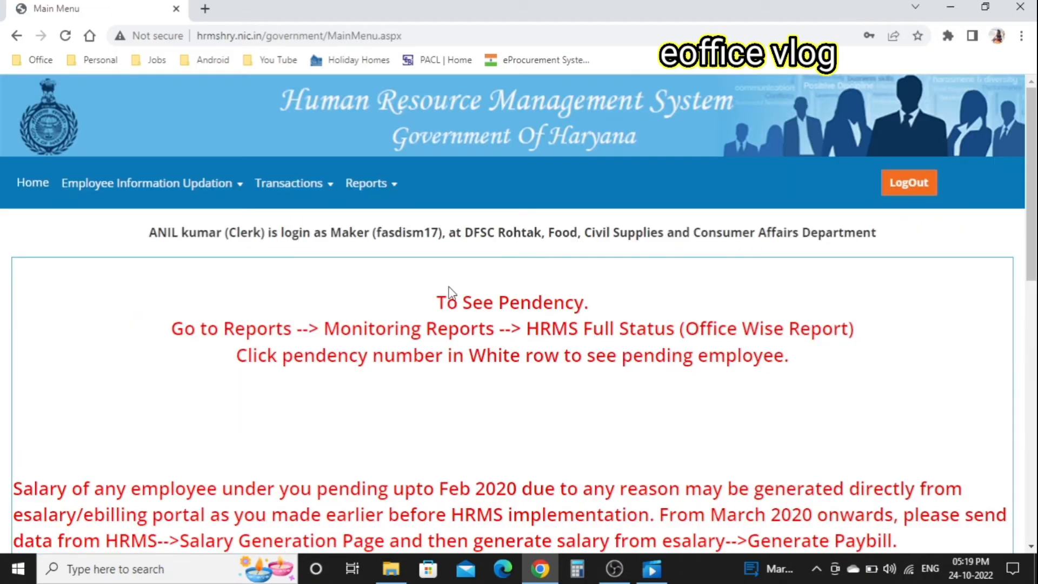
- Open the pending C-Clerk-Group C (Field) record in Employee Basic Information Updation for editing
mouse_move(296, 204)
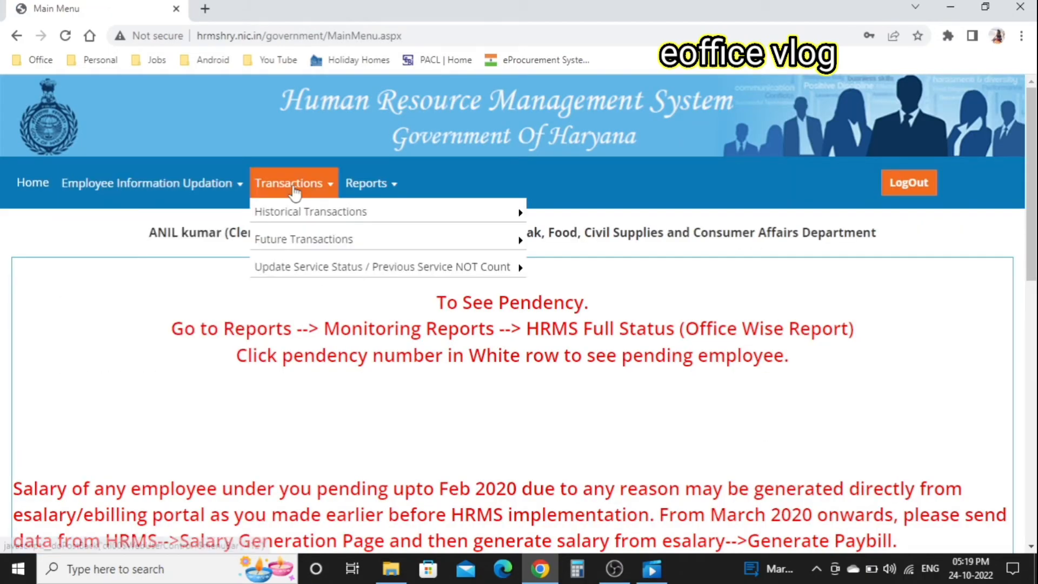
mouse_move(340, 216)
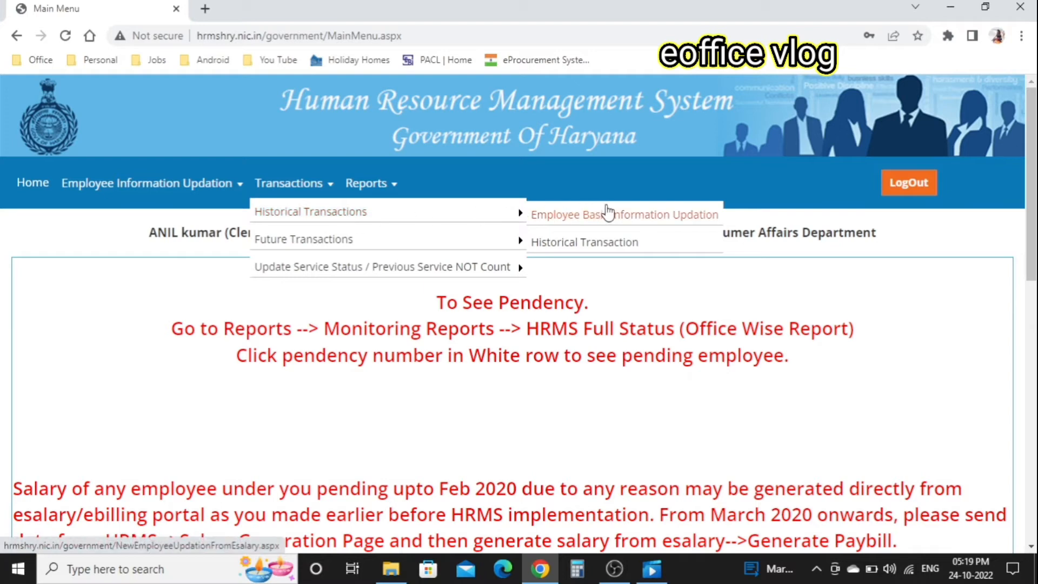
click(623, 216)
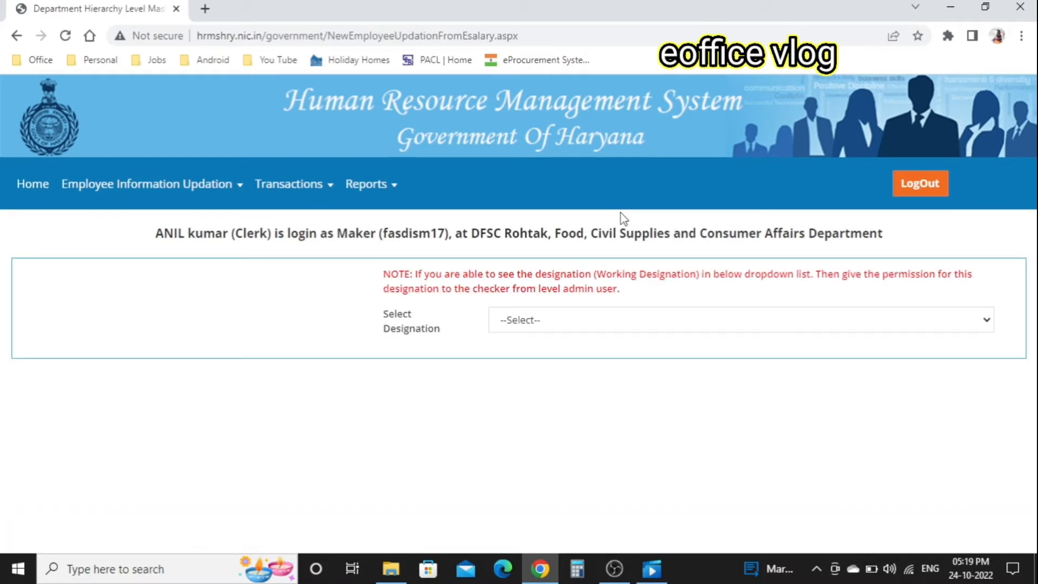
click(560, 327)
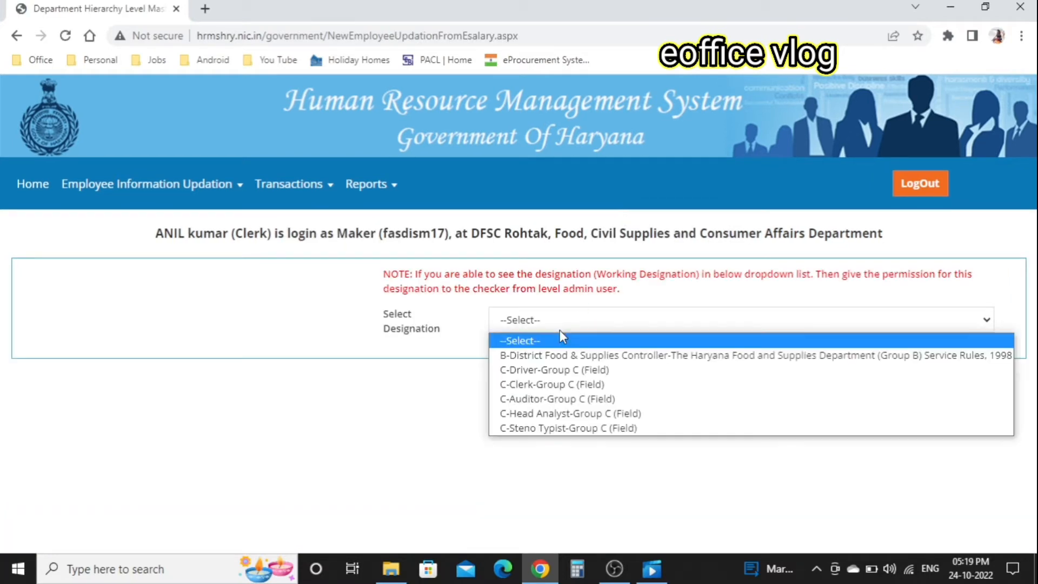
click(541, 386)
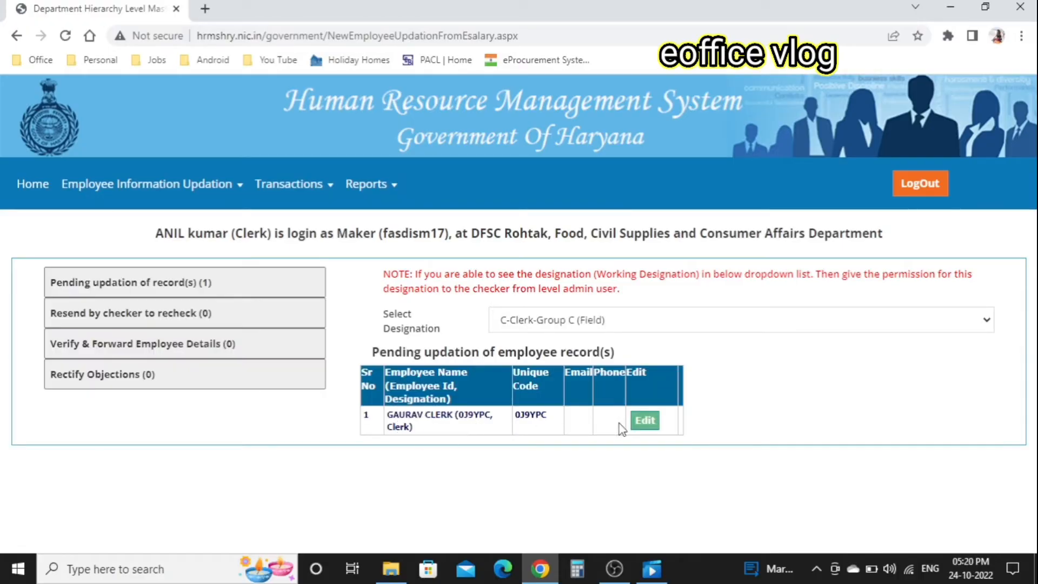
click(644, 421)
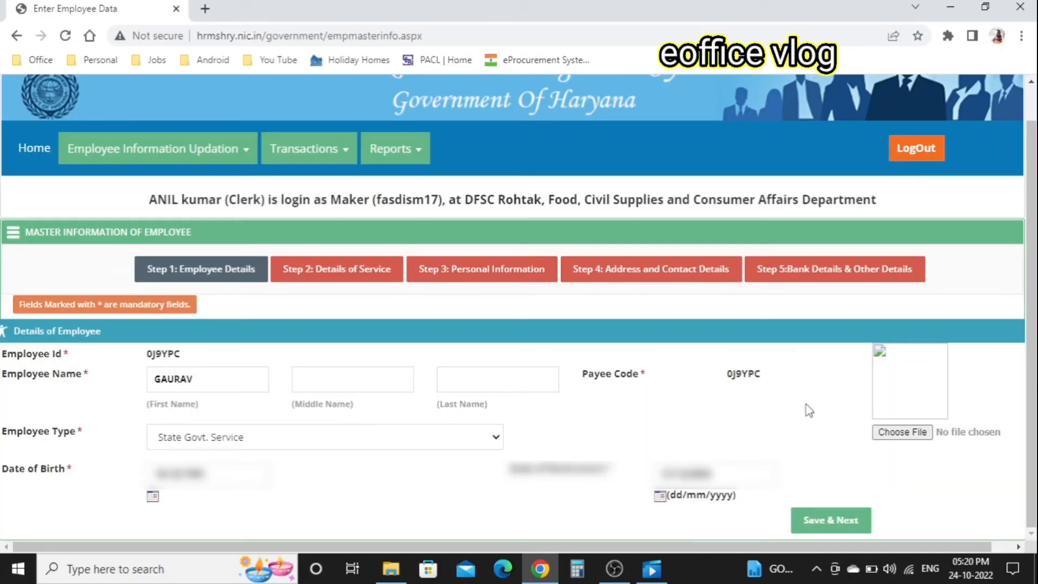
- Save the Step 1 employee details and move to Step 2 Details of Service
click(825, 525)
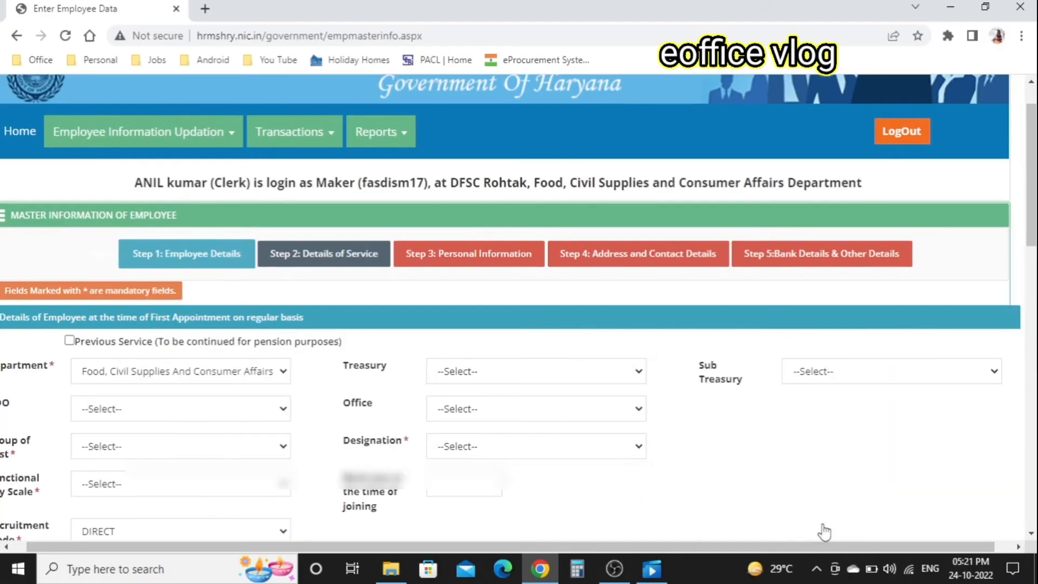
scroll(825, 532, down, 2)
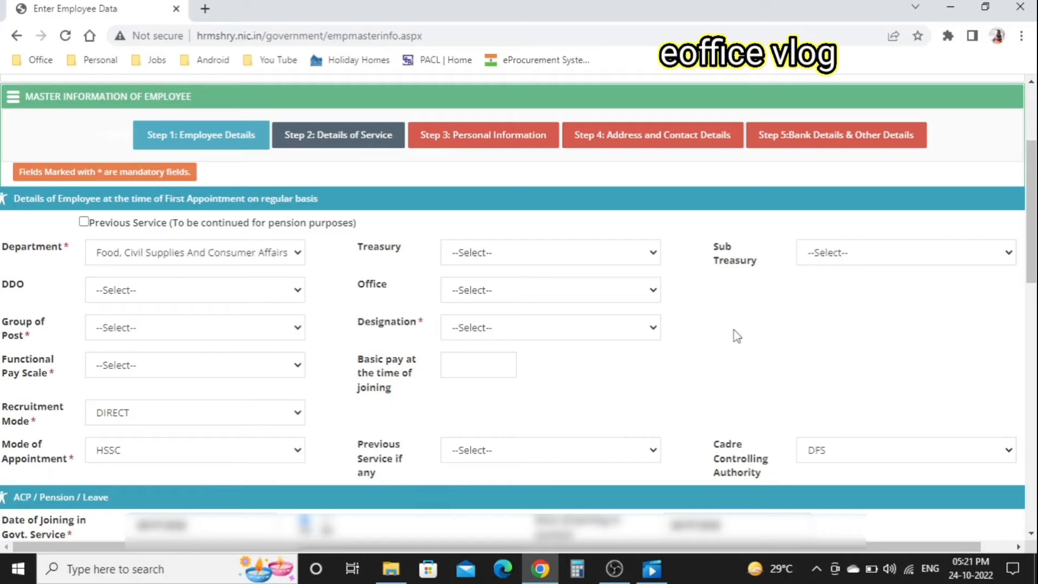
- Set Treasury and Sub Treasury to Rohtak, DDO to Ddo Rohtak, office Food And Supplies
click(571, 255)
click(893, 268)
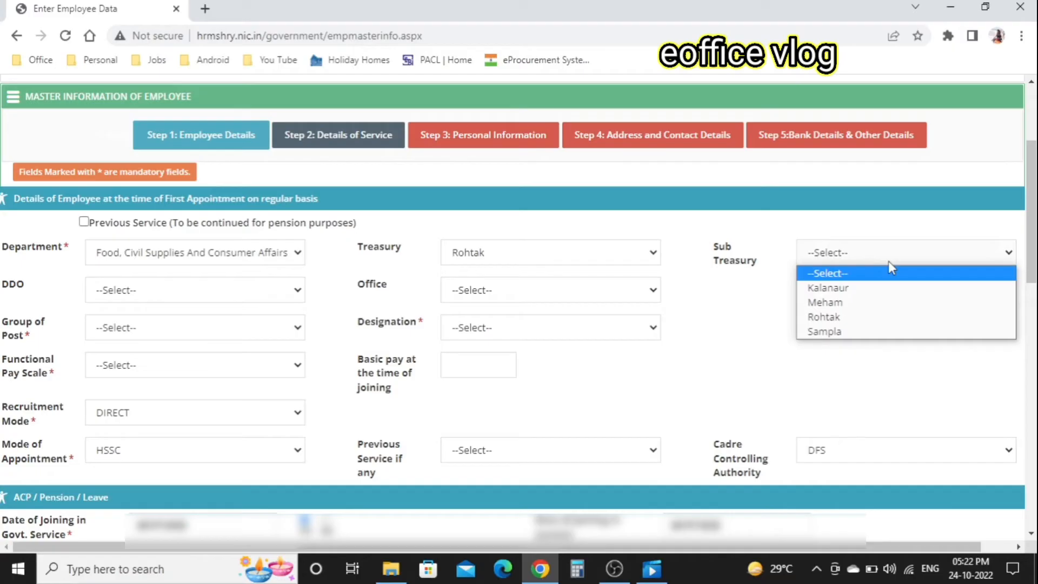
click(830, 318)
click(140, 429)
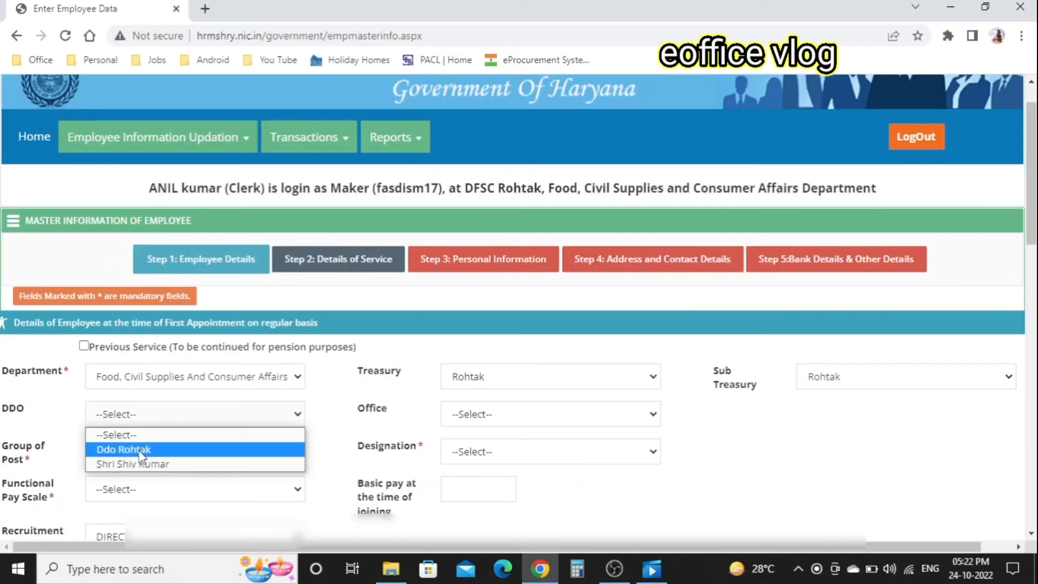
click(139, 449)
click(493, 415)
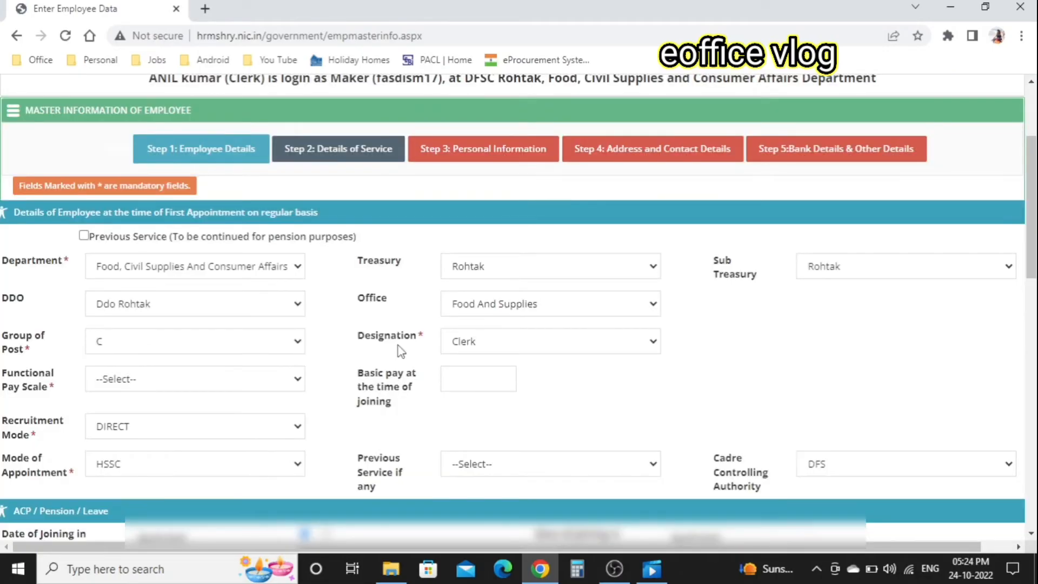
- Set the functional pay scale to FUN-L-2
click(257, 388)
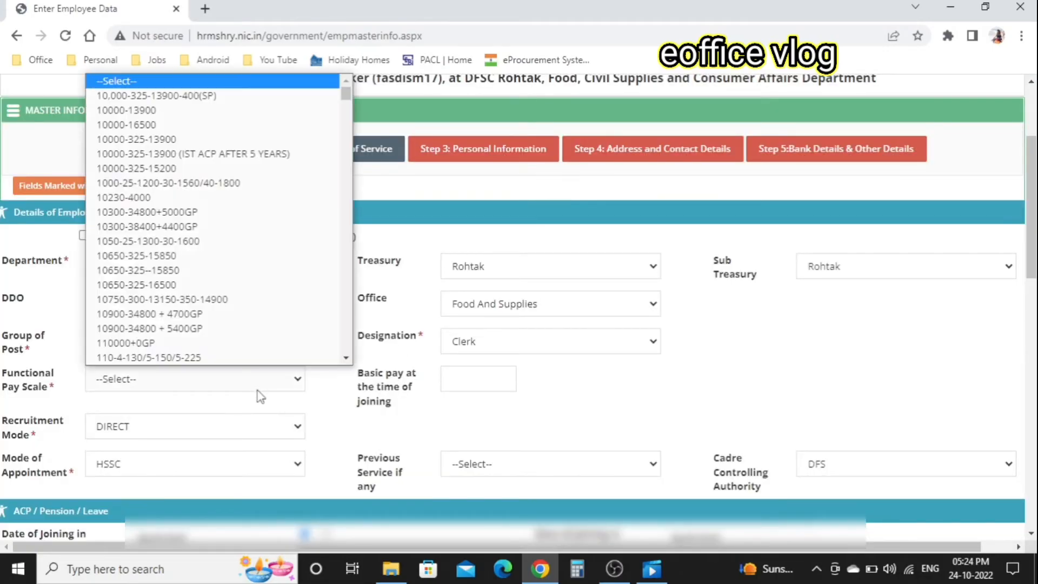
key(f)
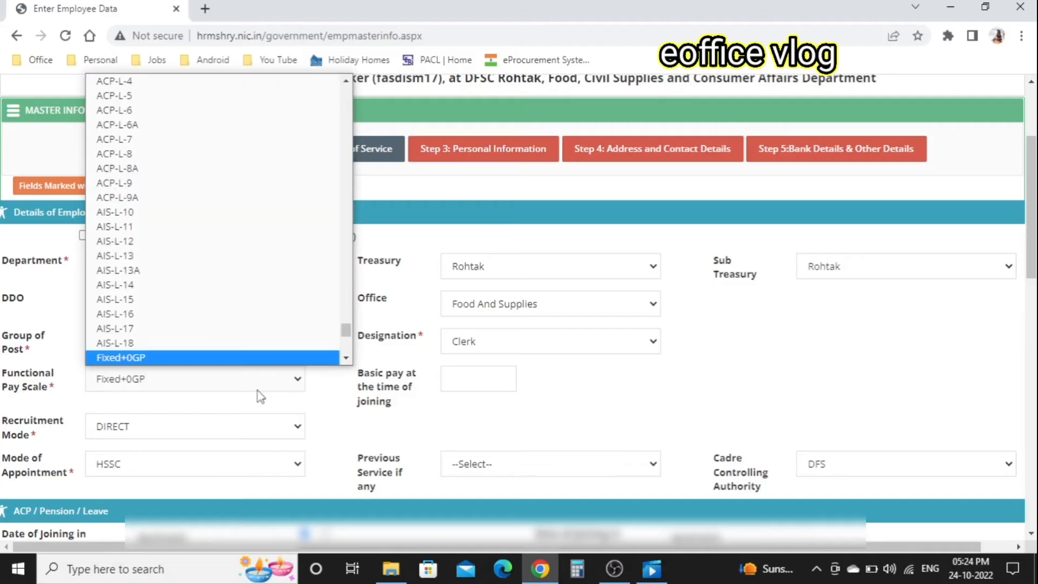
click(164, 285)
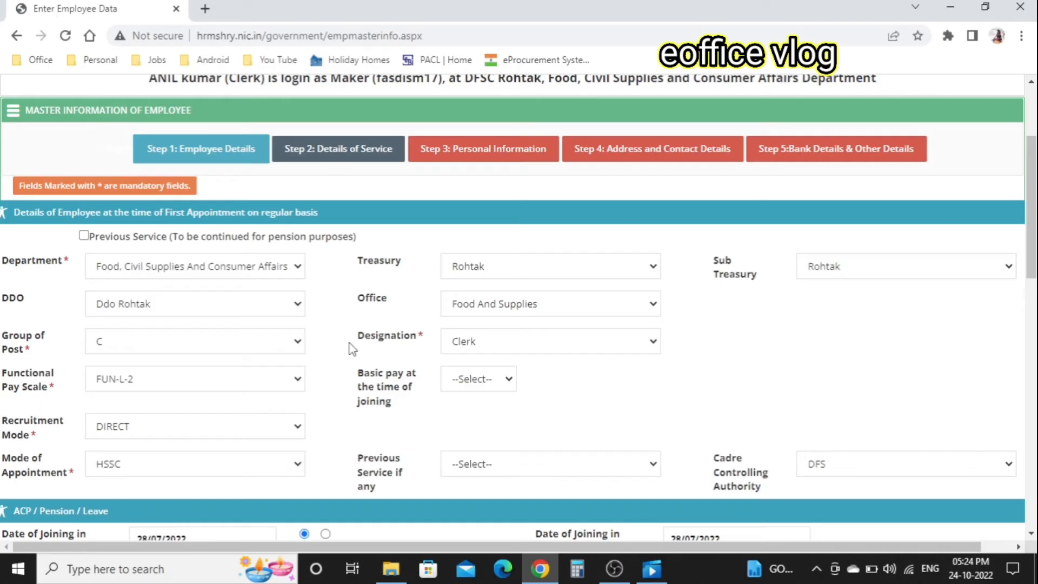
scroll(520, 406, down, 1)
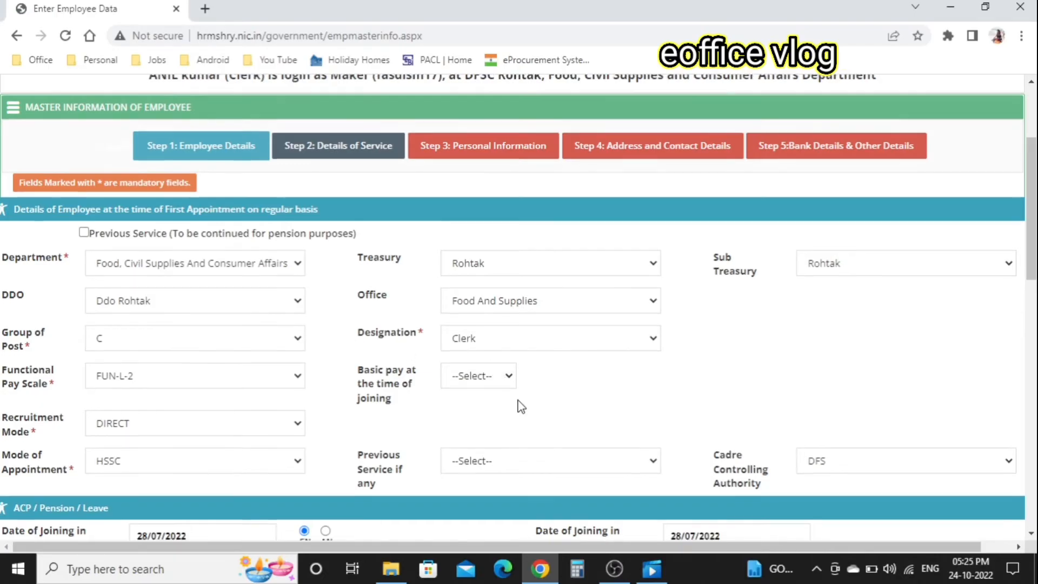
- Set basic pay at joining to 19900 and mode of appointment at current designation to Direct
click(508, 340)
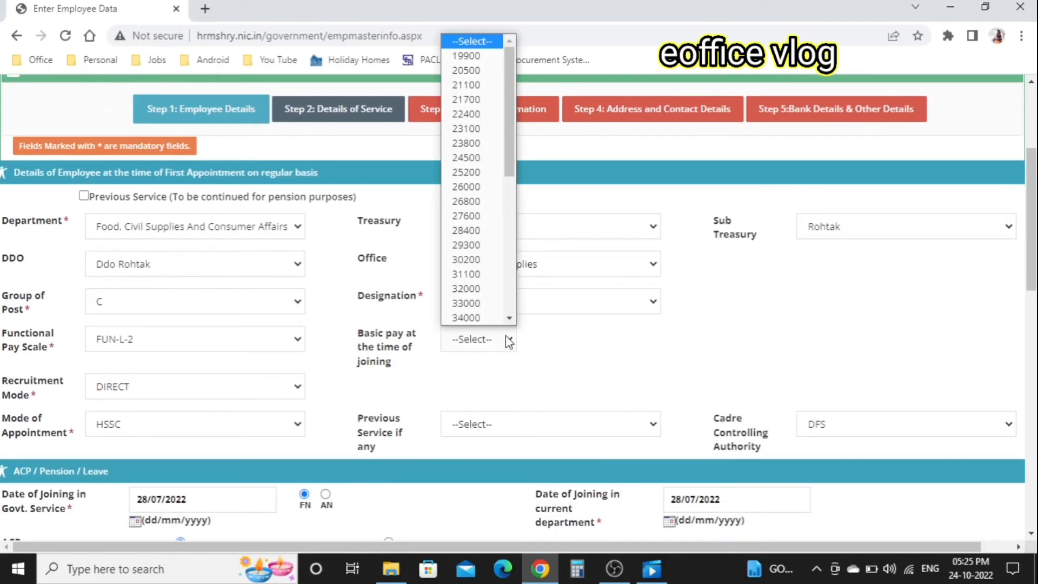
click(466, 55)
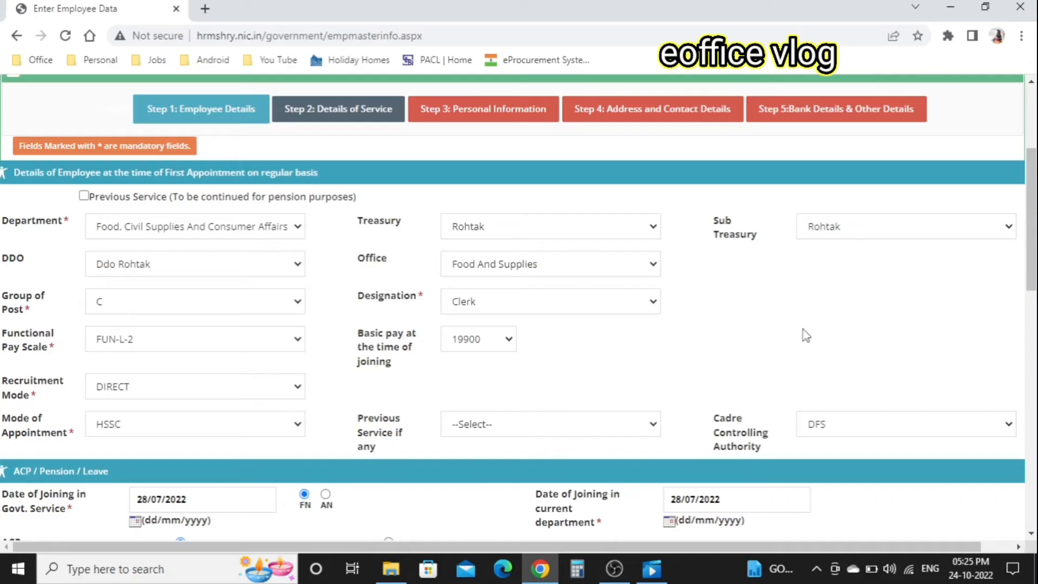
scroll(806, 335, down, 3)
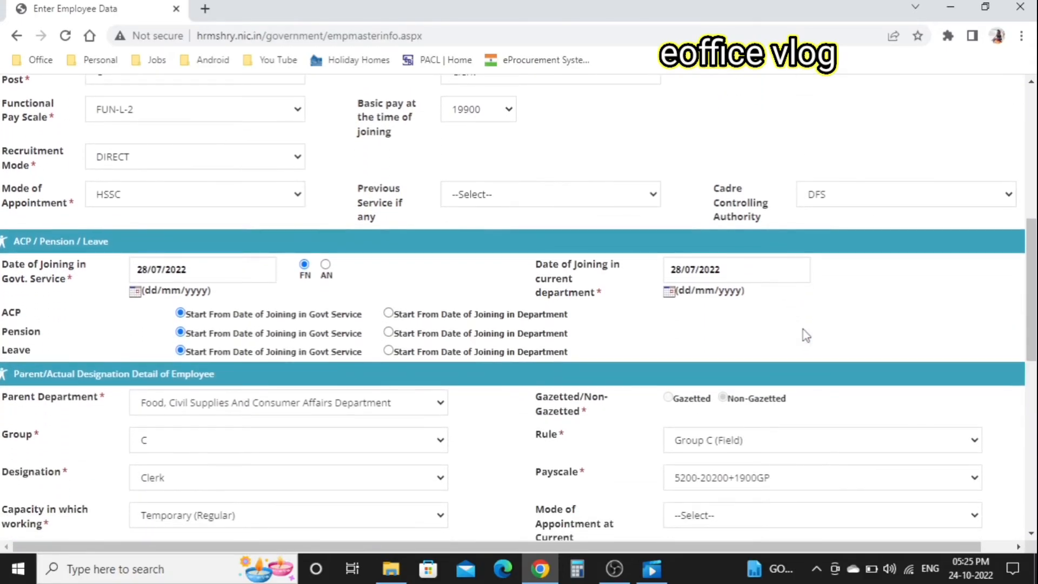
scroll(806, 335, down, 2)
scroll(805, 335, down, 1)
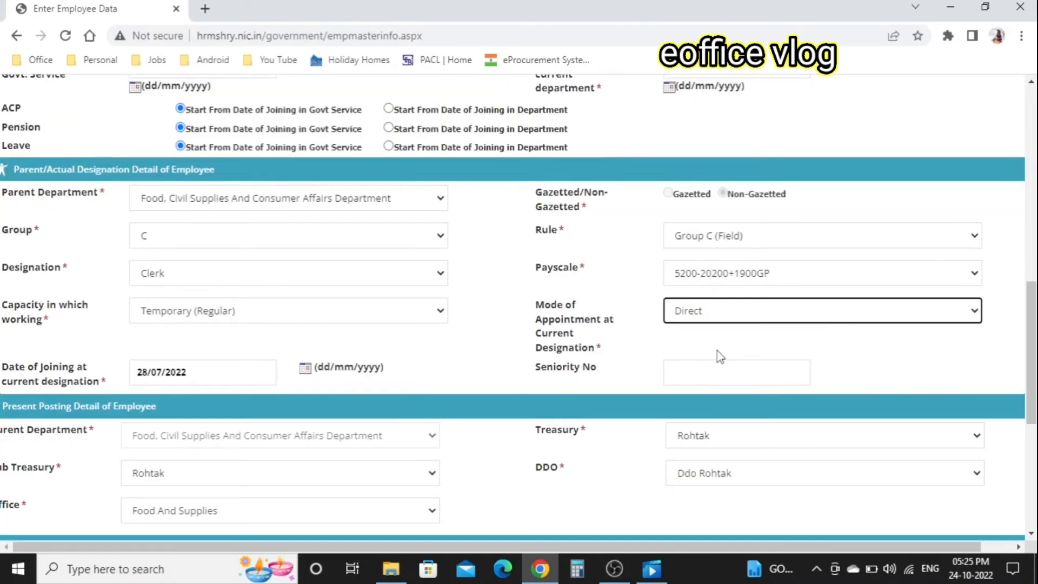
scroll(719, 355, down, 1)
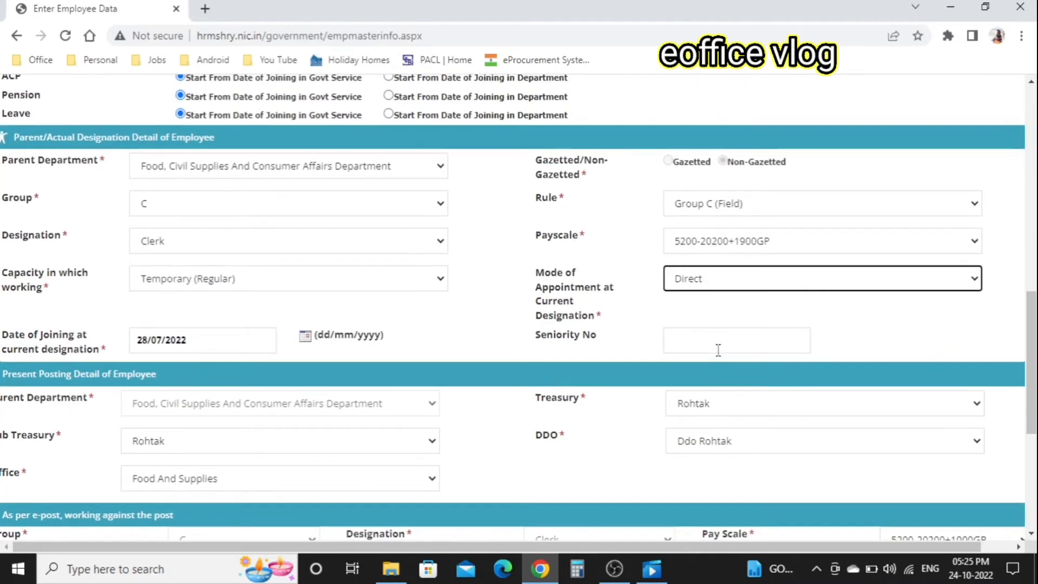
scroll(718, 350, down, 5)
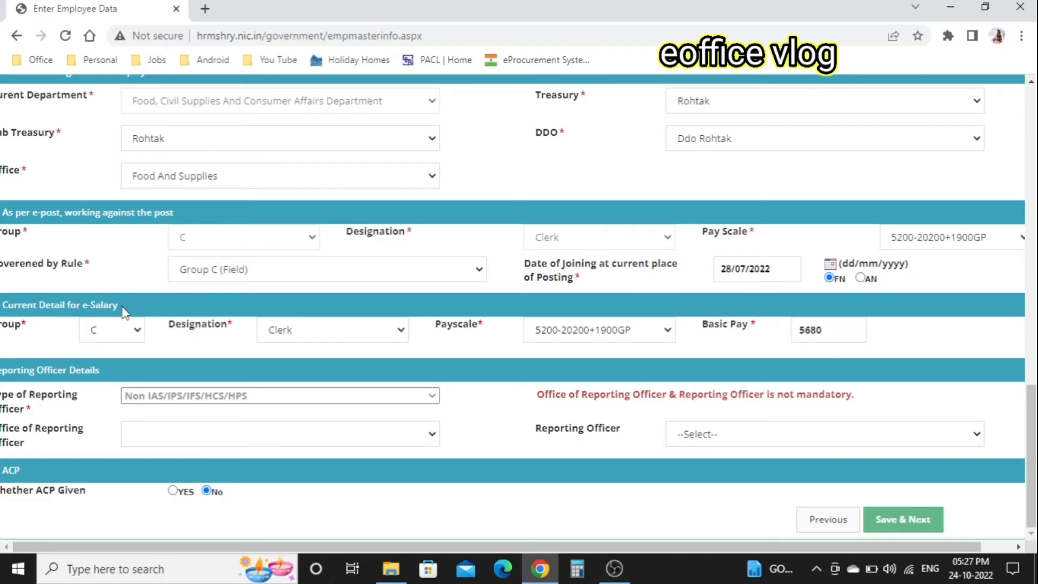
- In Current Detail for e-Salary, choose pay scale FUN-L-2 and basic pay 19900
drag(123, 311, 1, 306)
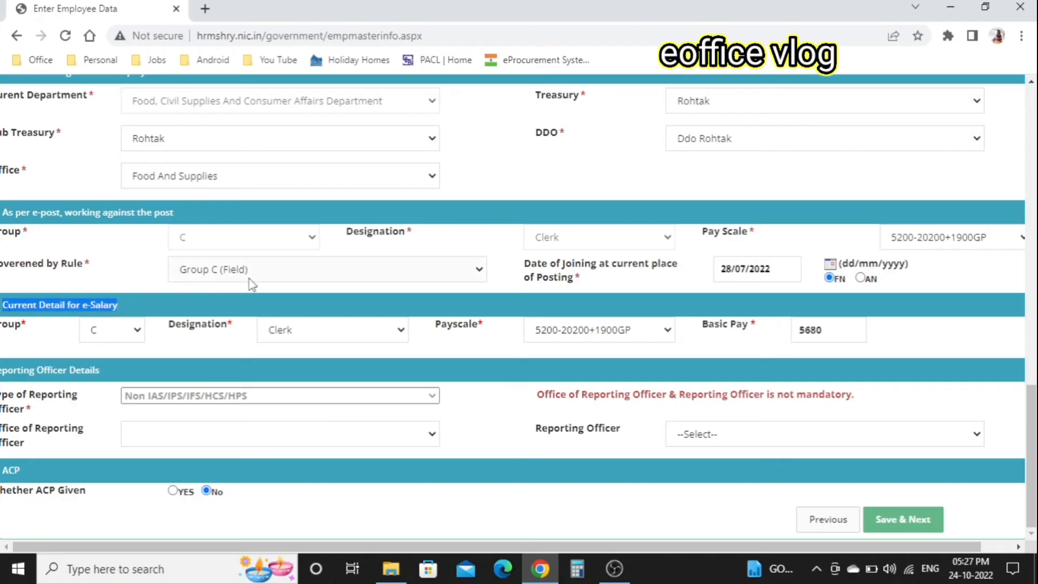
click(662, 334)
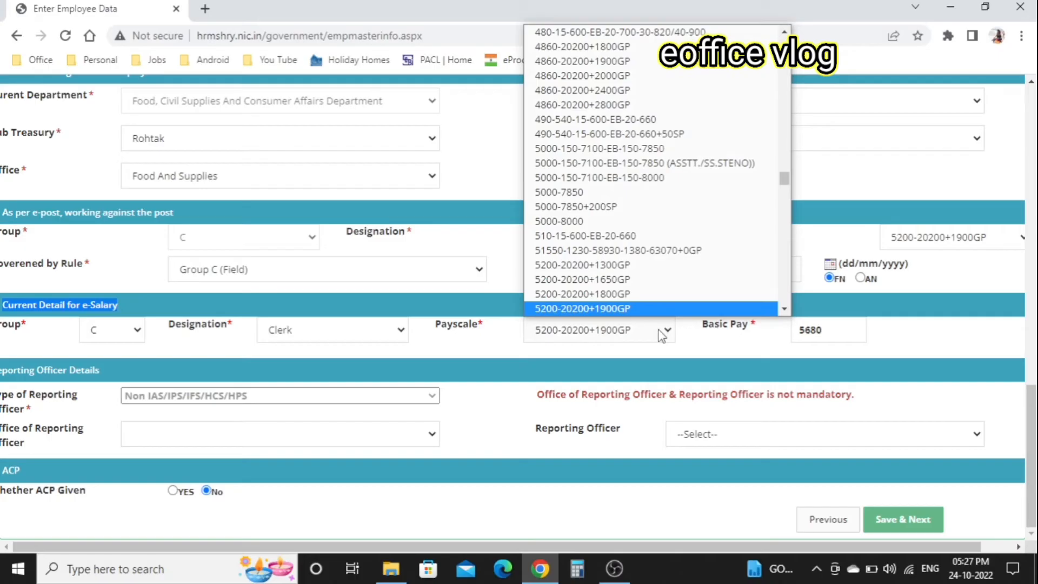
key(f)
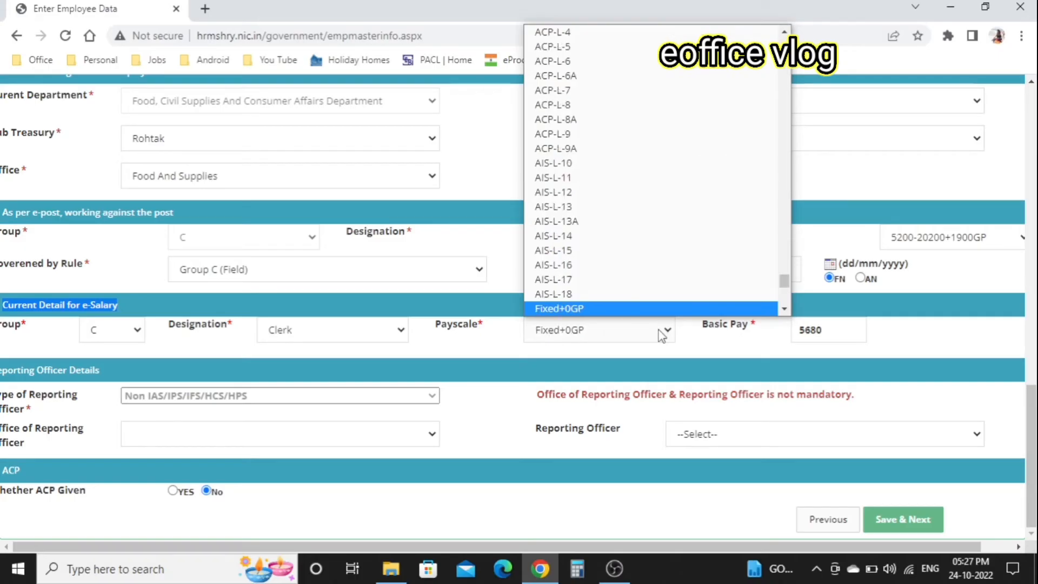
key(Down)
key(Down)
key(Down)
key(Down)
key(Down)
key(Down)
key(Down)
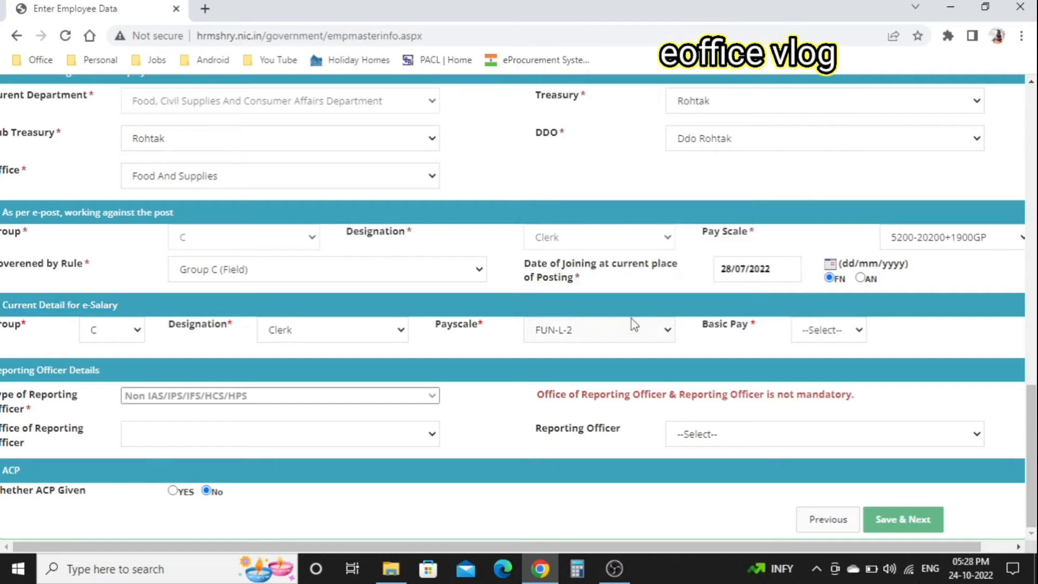
click(837, 332)
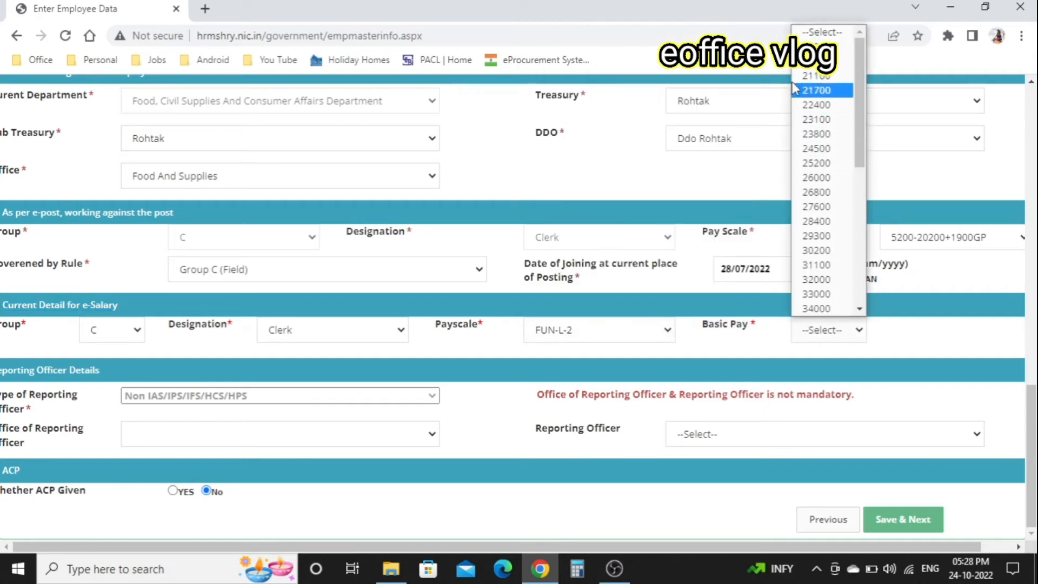
click(822, 46)
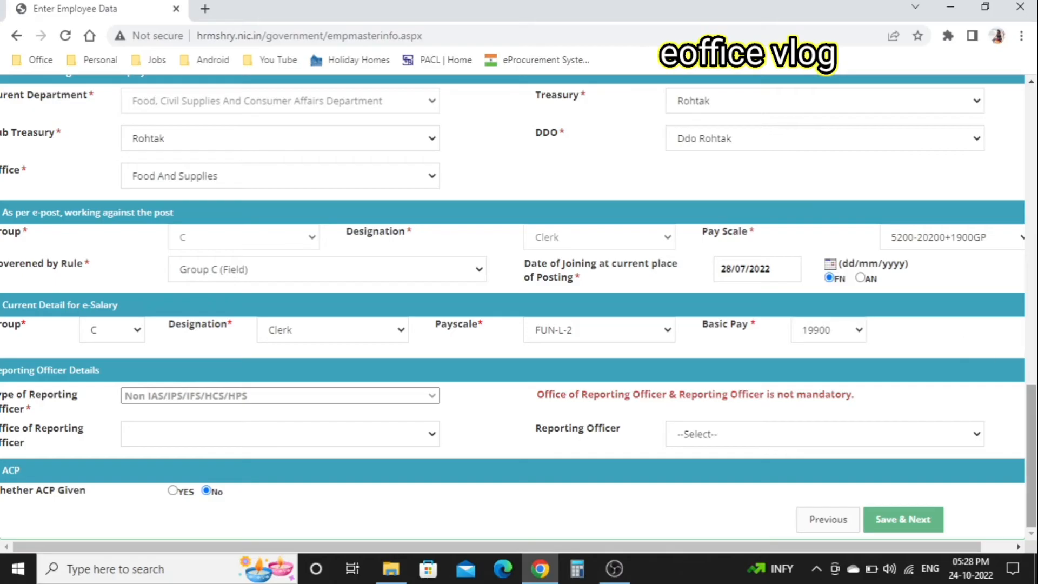
- Review the service details form and save it to reach Step 3 Personal Information
drag(1031, 411, 1030, 159)
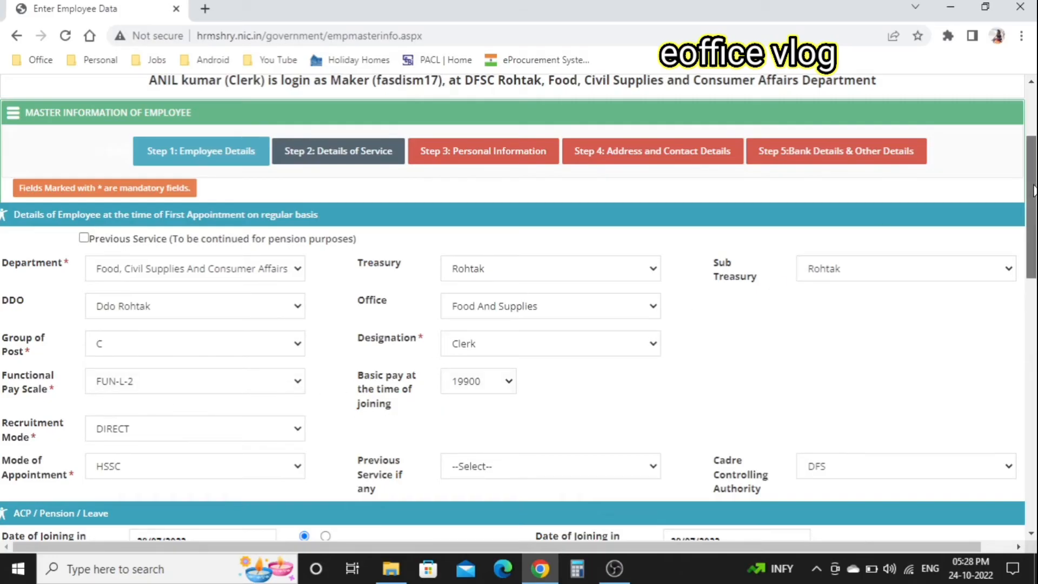
drag(1032, 205, 1032, 455)
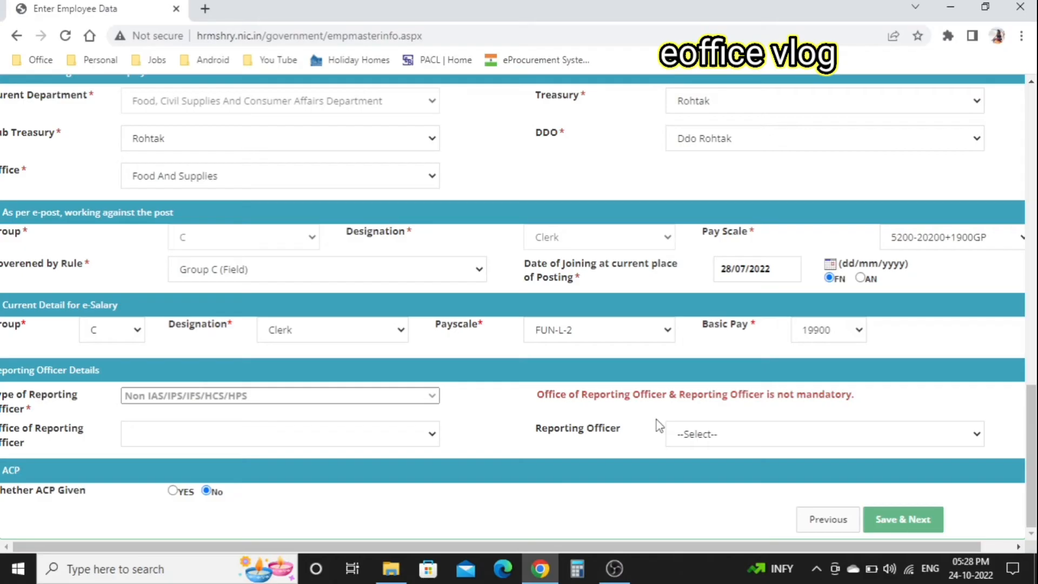
click(930, 523)
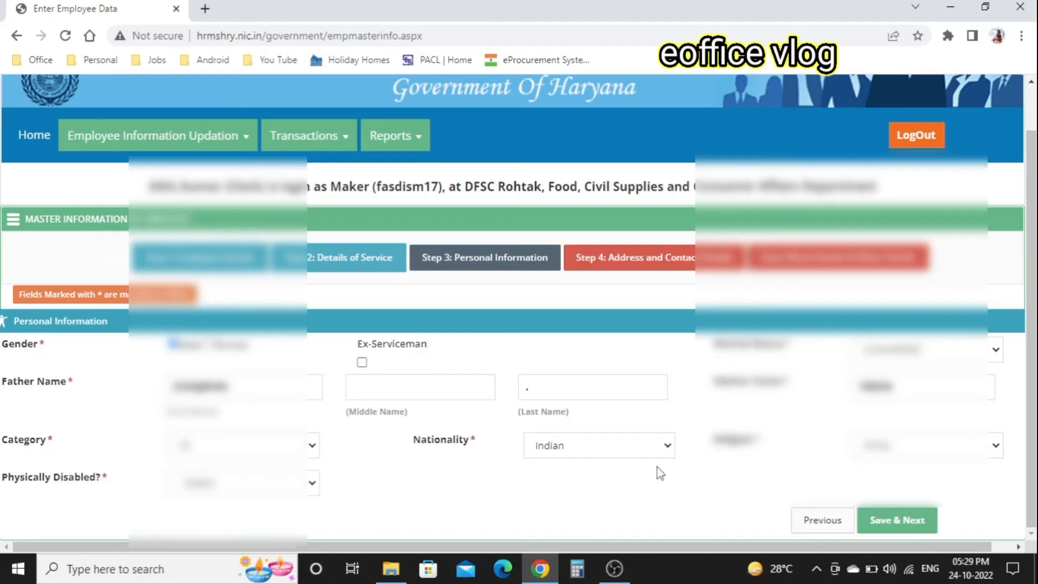
- Answer the Physically Disabled question and save Step 3 to reach Address and Contact
click(248, 489)
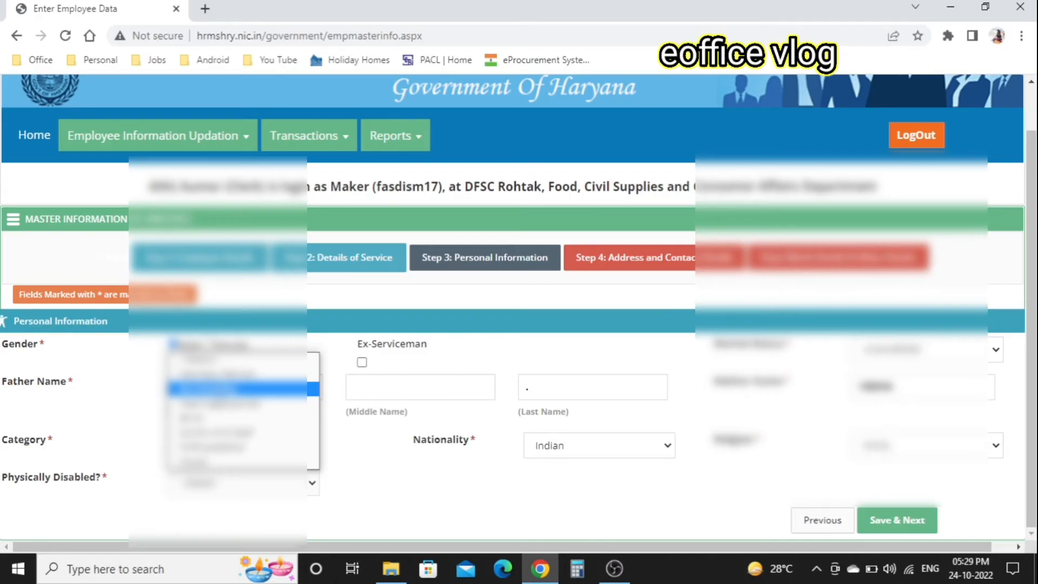
click(219, 391)
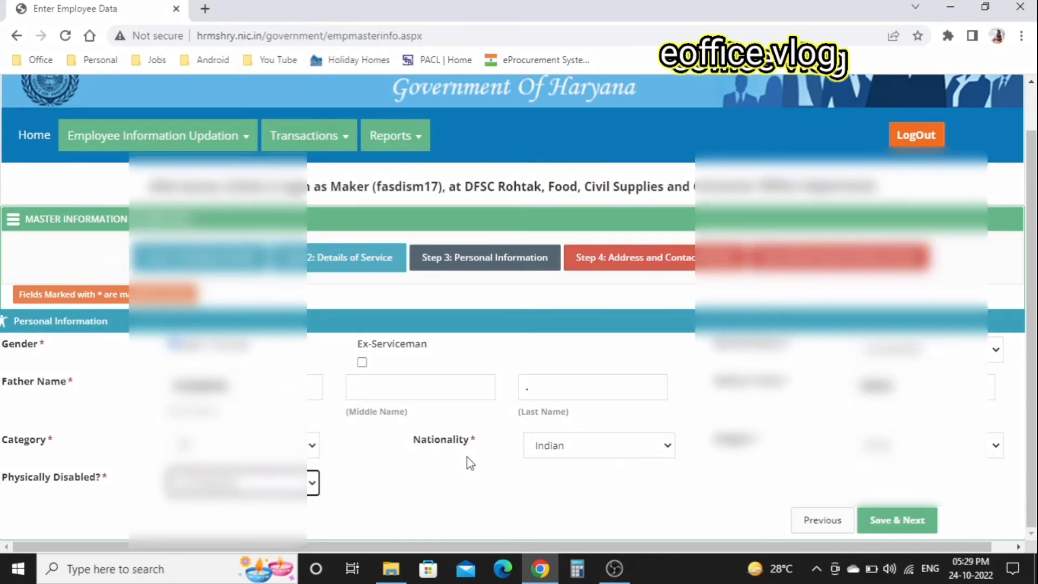
click(904, 523)
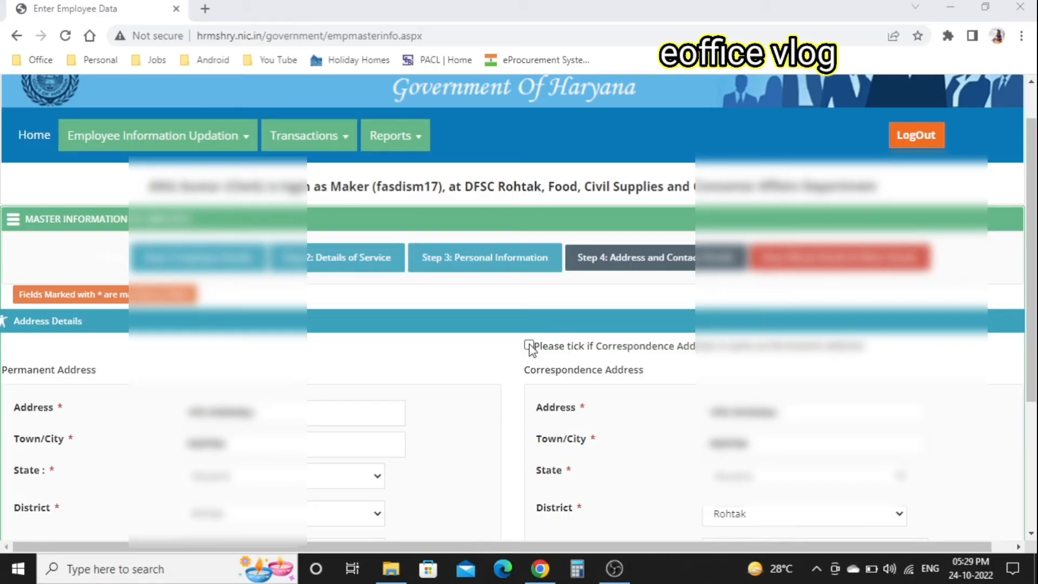
- Make the correspondence address same as permanent, fill in the pin code, and save Step 4
click(529, 346)
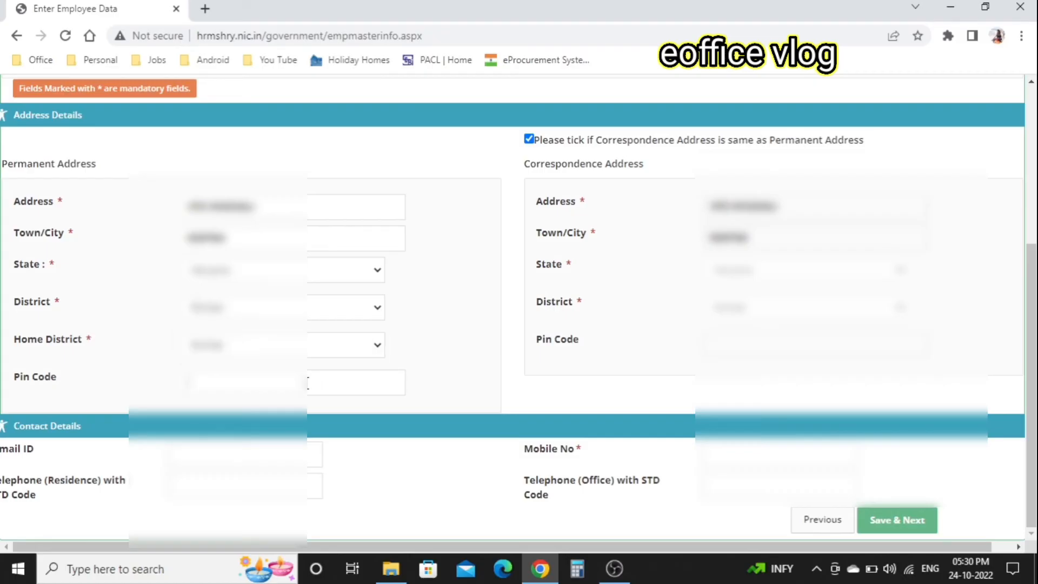
text(127021)
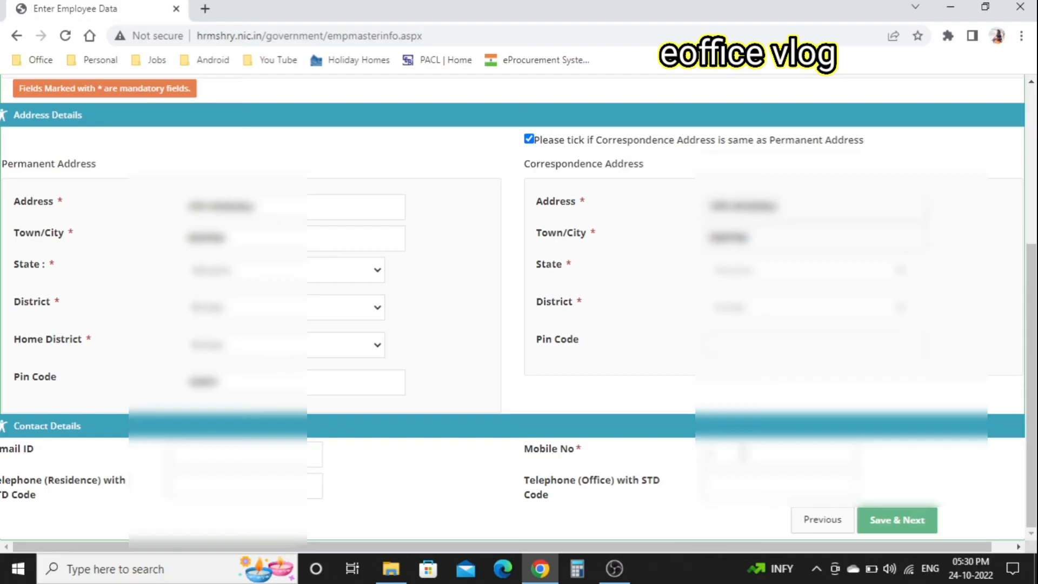
click(917, 522)
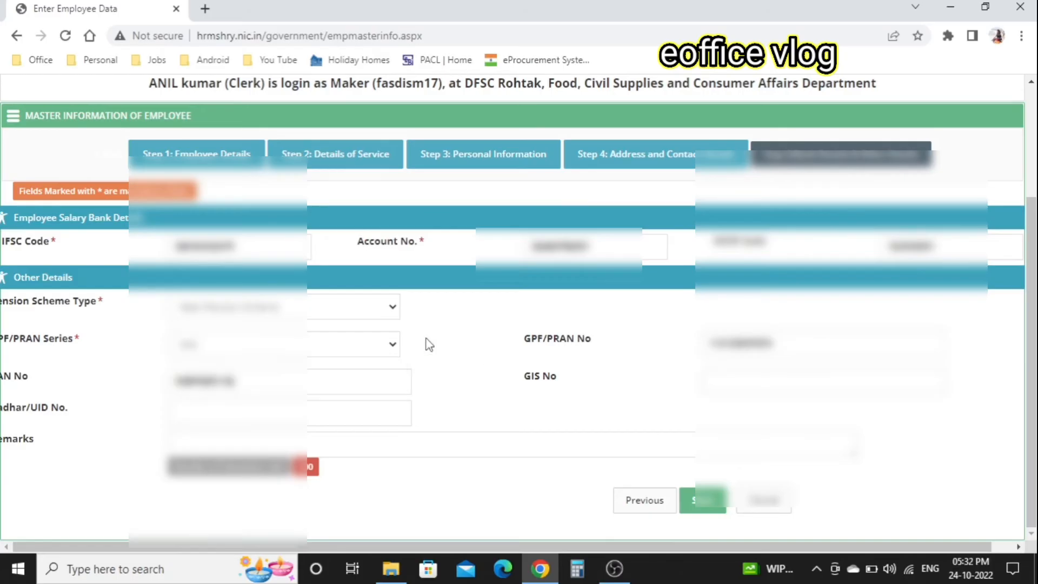
- Keep the GPF/PRAN Series value unchanged and save the Step 5 bank and other details
click(391, 344)
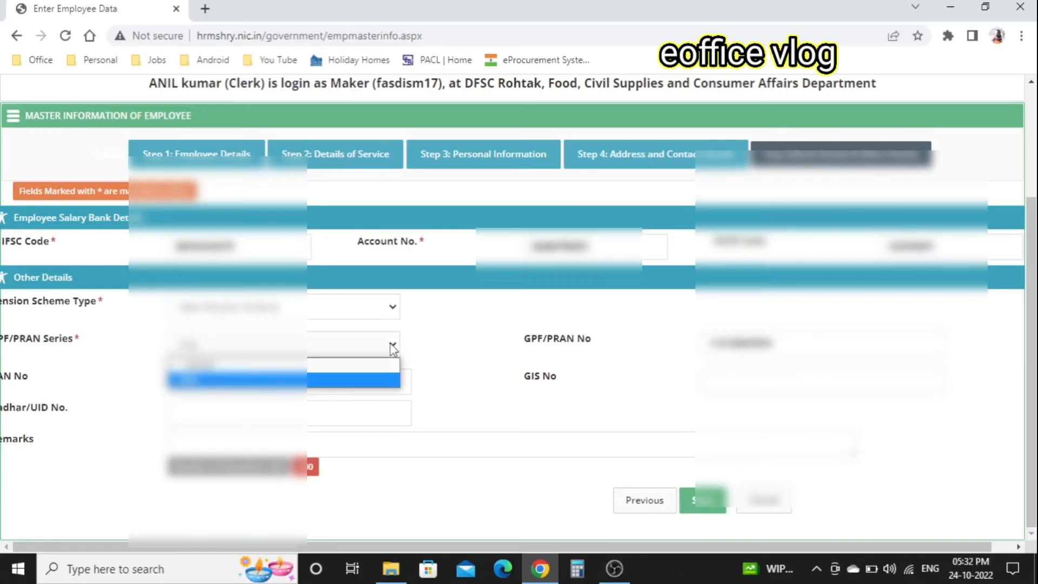
click(434, 348)
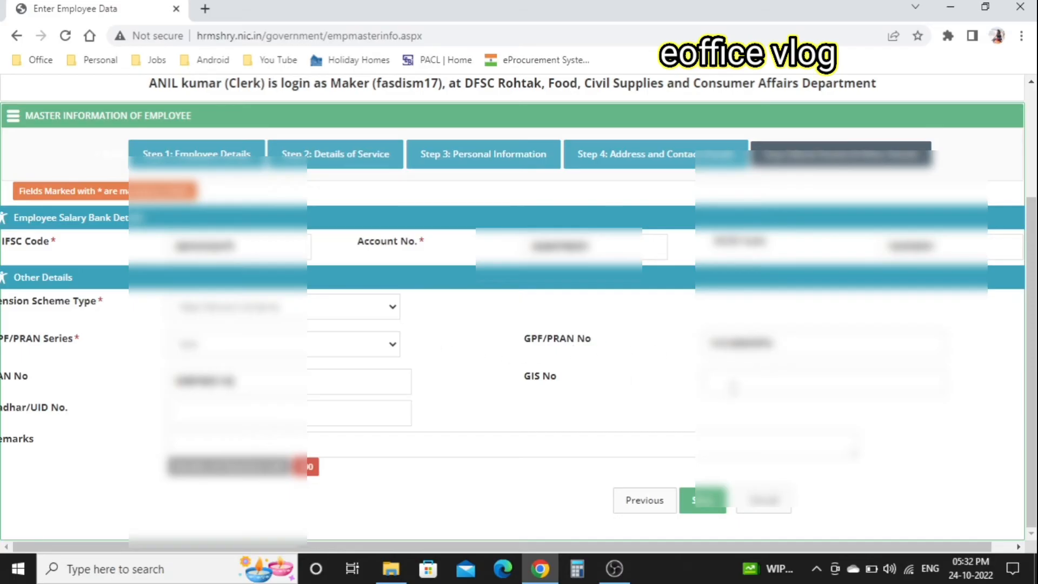
click(704, 503)
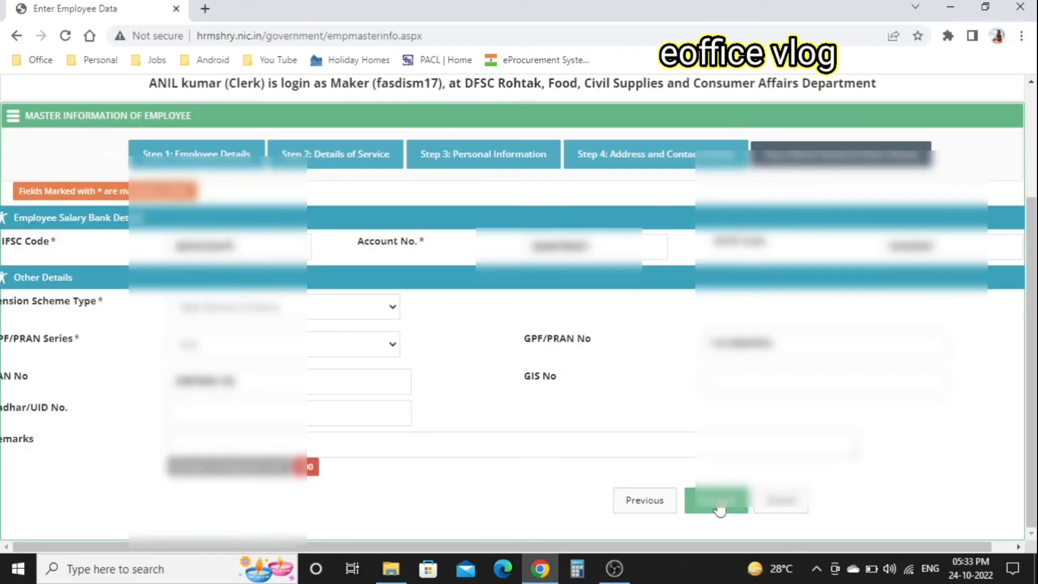
- Forward the completed employee record to the checker and acknowledge 'Record Updated Successfully'
click(719, 510)
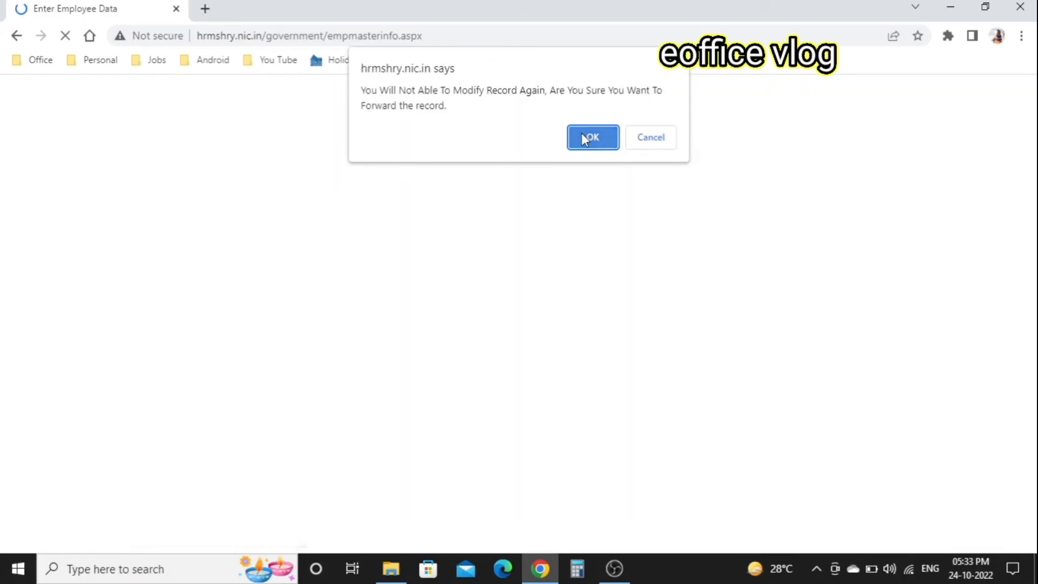
click(583, 136)
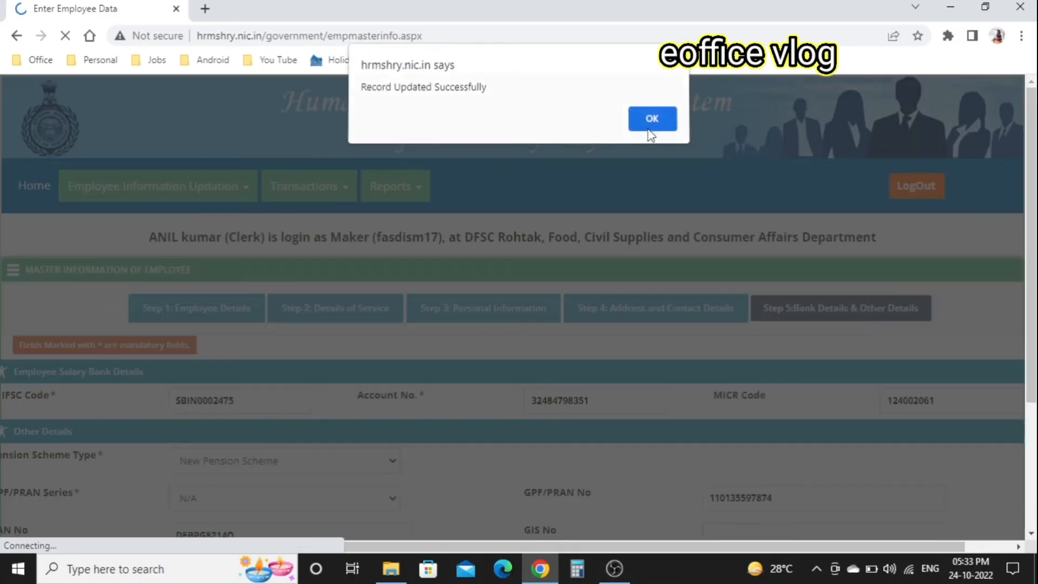
click(650, 120)
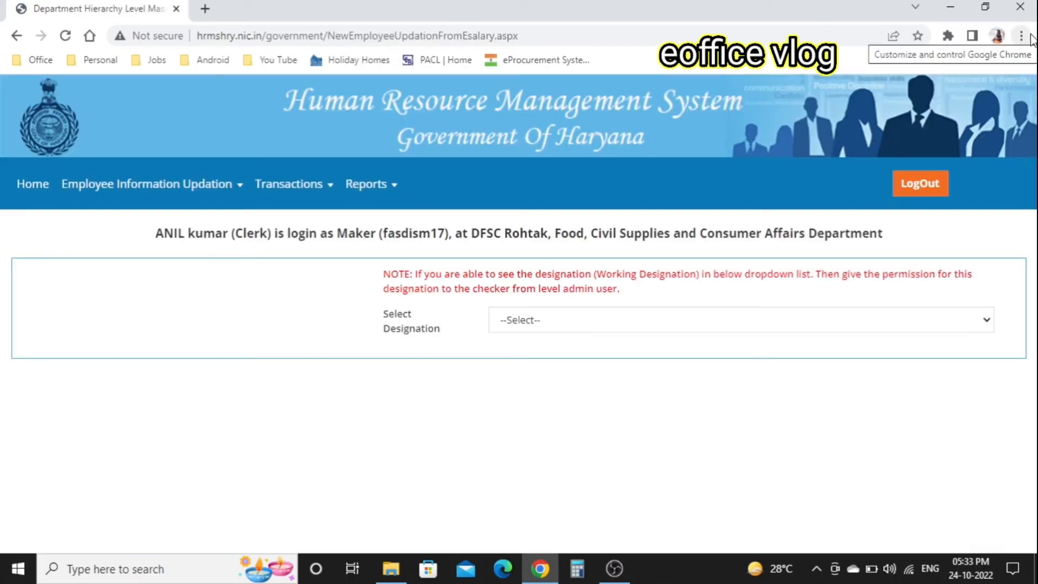
- Open a new Chrome incognito window and sign in to HRMS Haryana as Checker
click(1021, 36)
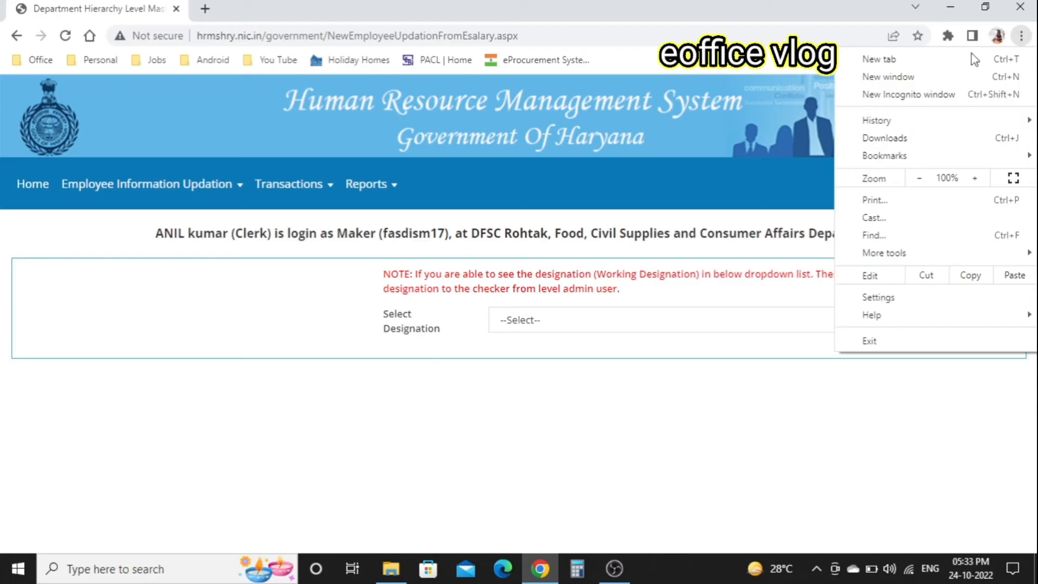
click(903, 96)
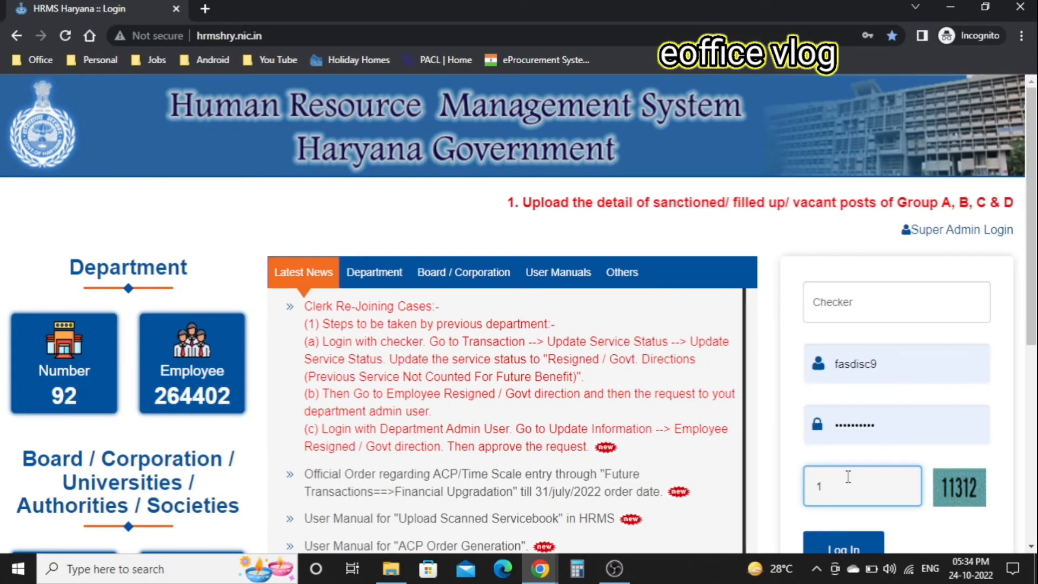
text(1)
text(312)
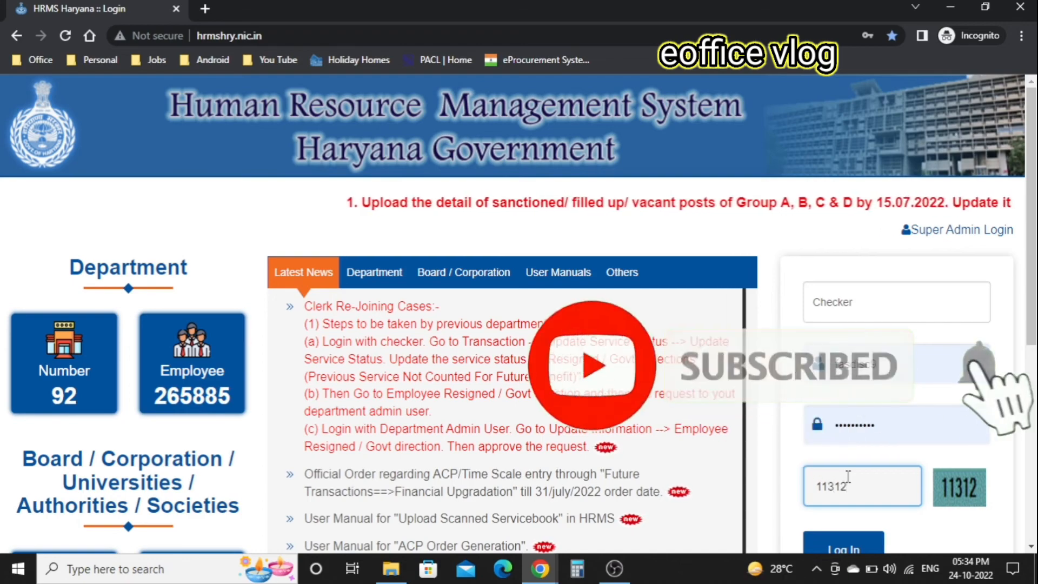
click(859, 546)
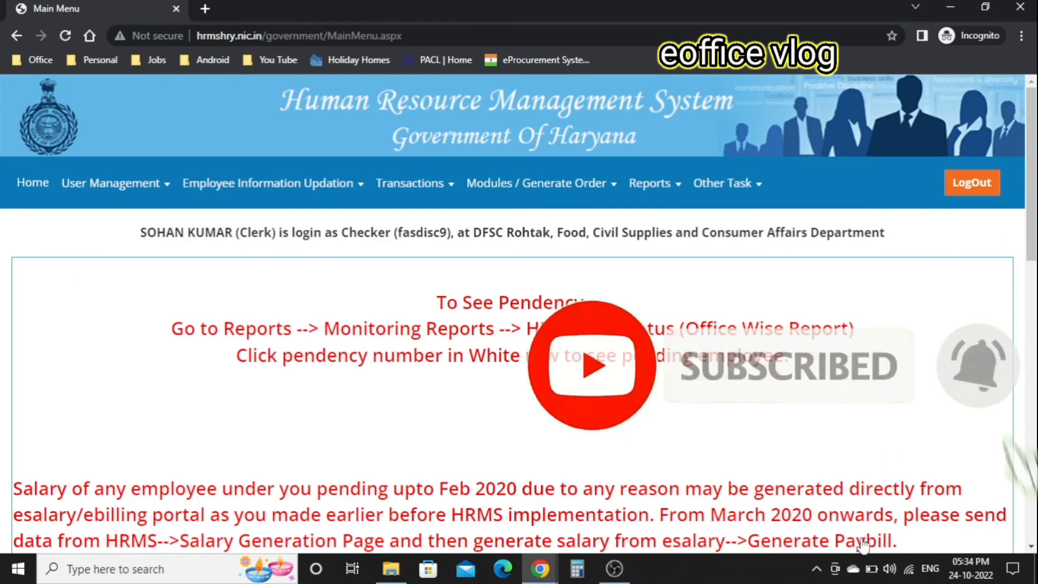
- Go to Employee Basic Information Updation and list C-Clerk-Group C (Field) records
mouse_move(427, 187)
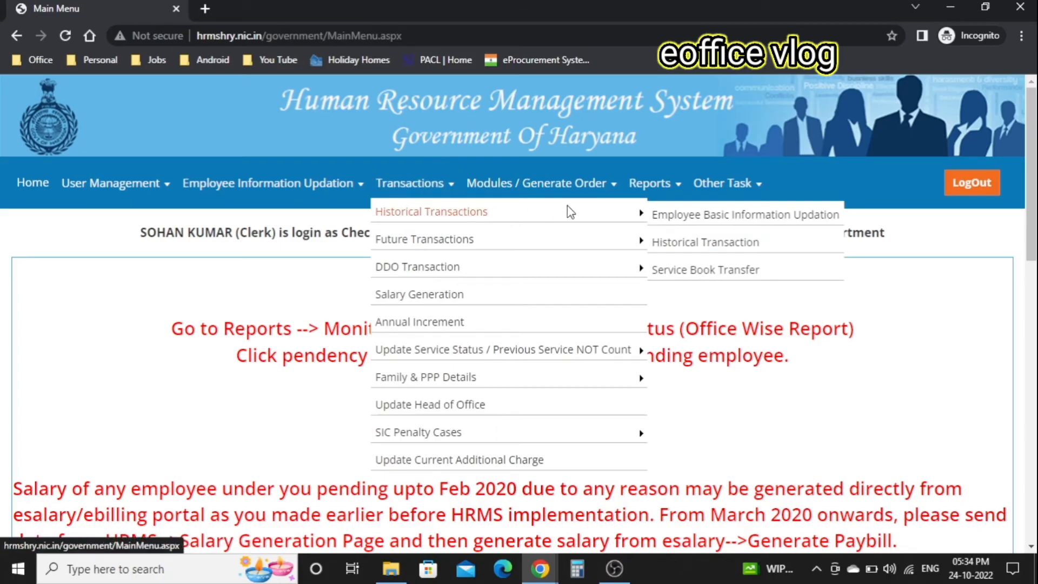
click(704, 215)
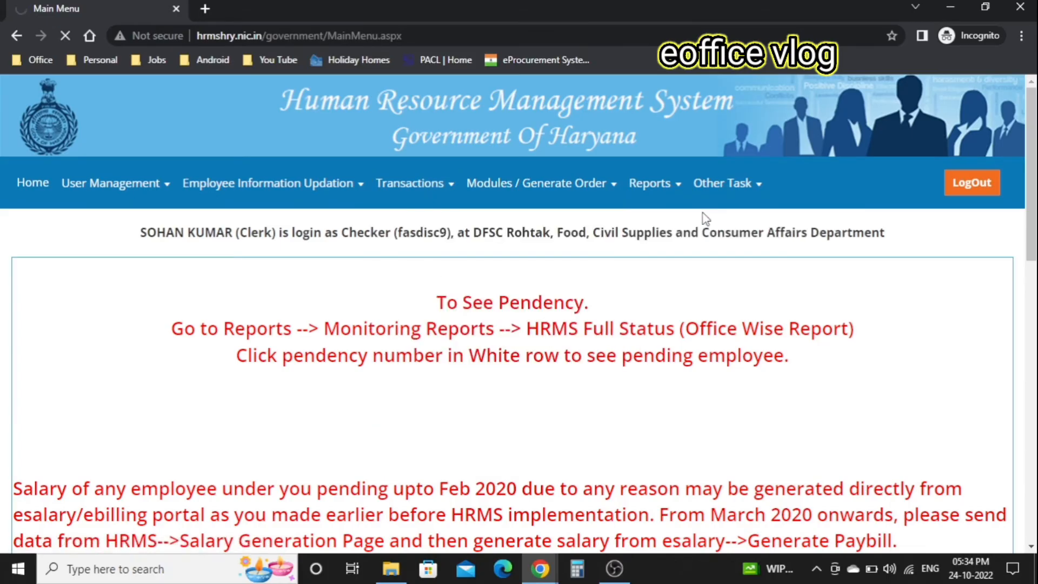
click(626, 324)
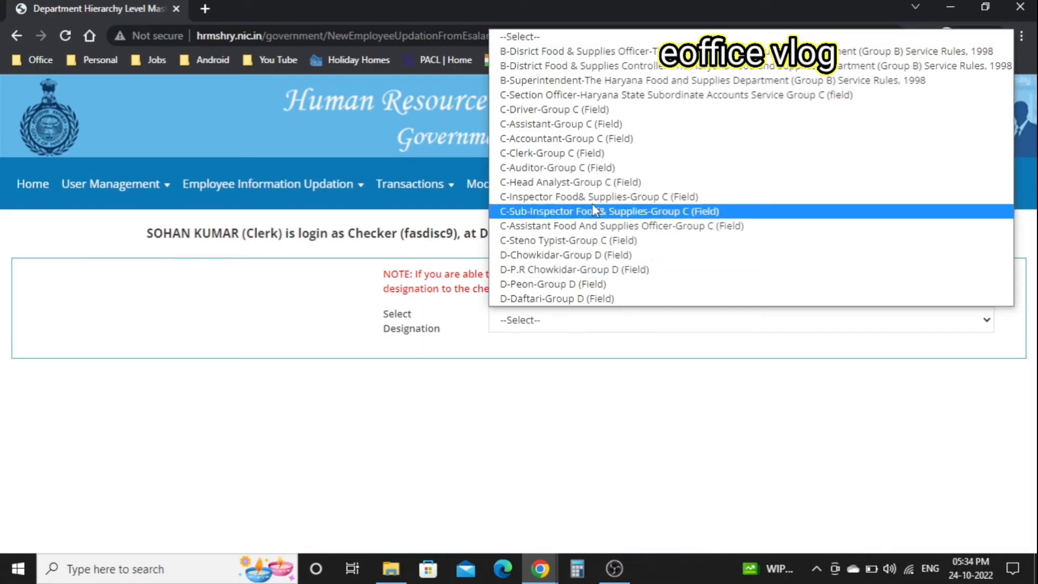
click(552, 153)
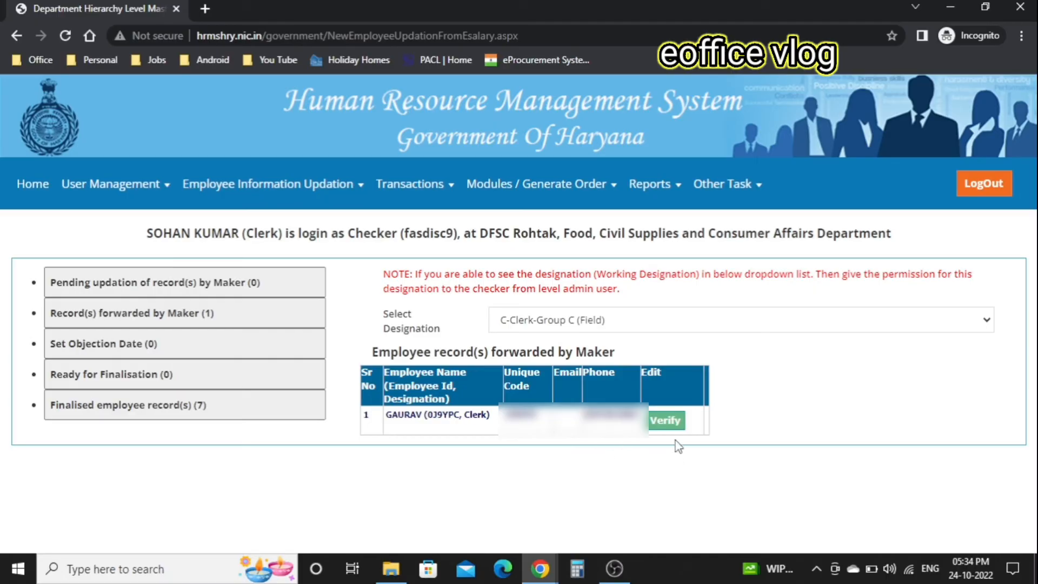
- Open the forwarded clerk record for verification and advance to the service details step
click(666, 423)
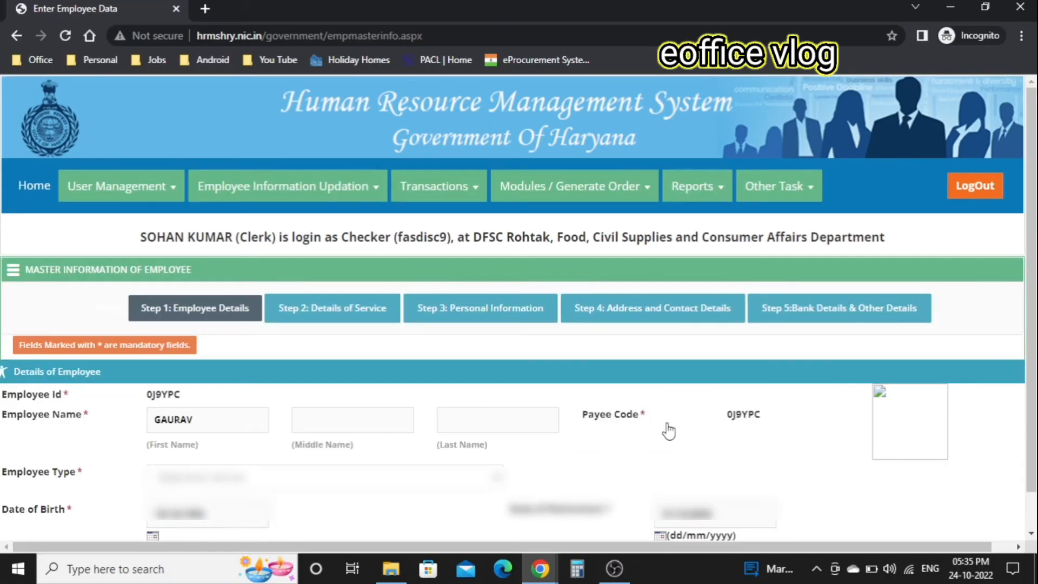
scroll(669, 431, down, 1)
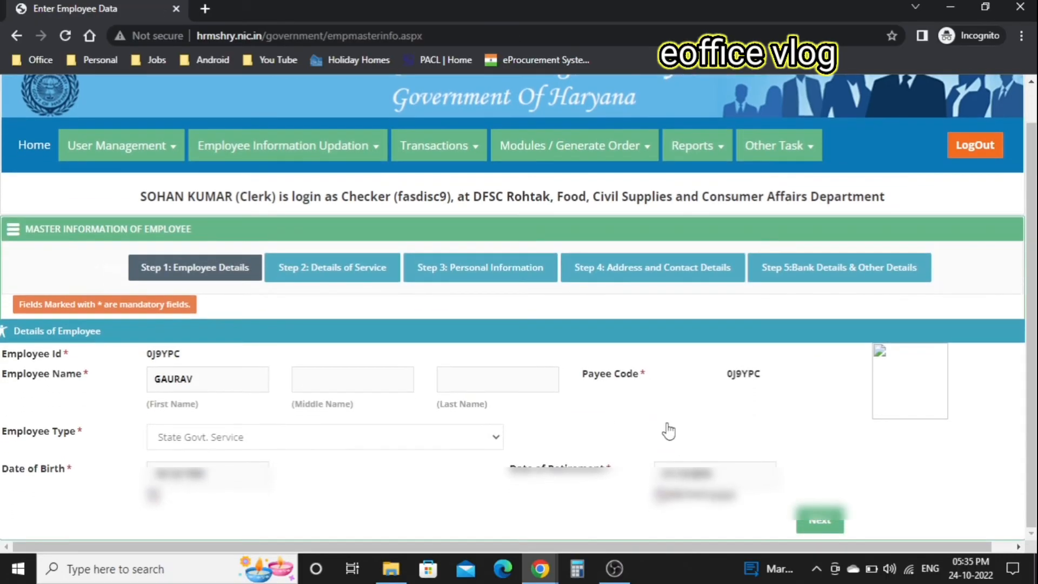
click(825, 522)
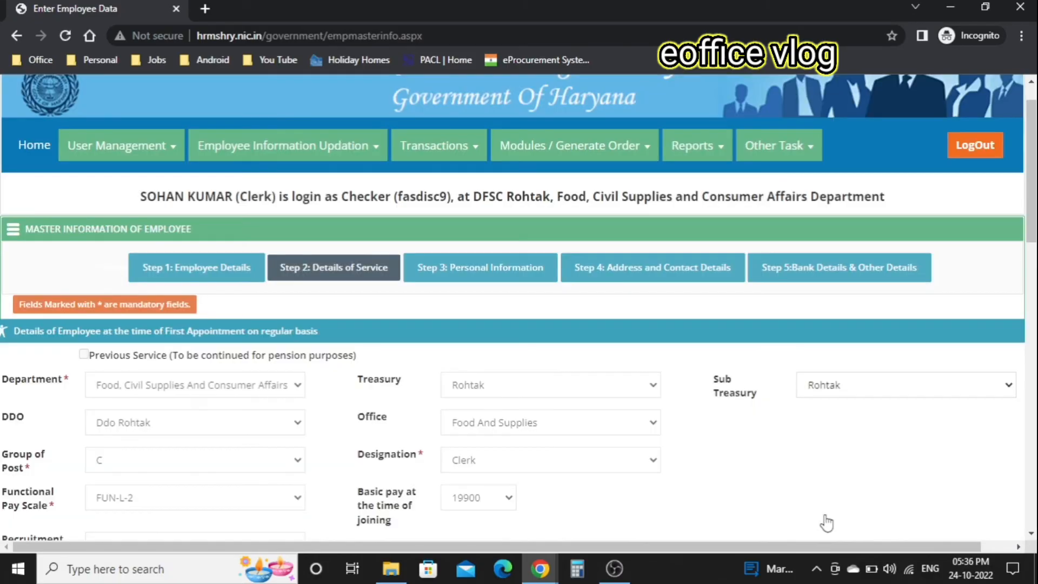
- Review the service details, then advance through personal information to the Step 5 bank details
scroll(826, 522, down, 1)
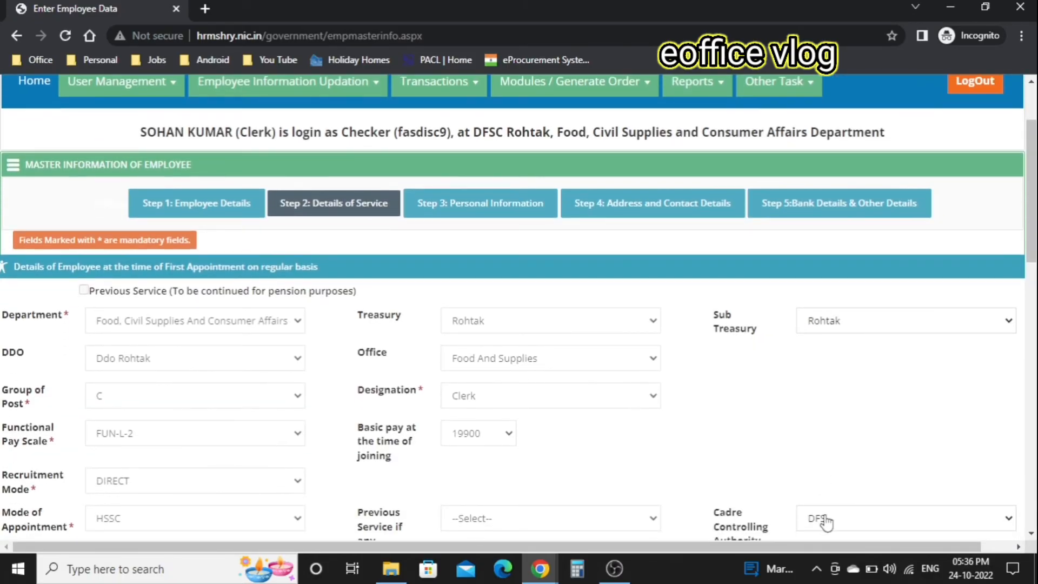
scroll(826, 522, down, 1)
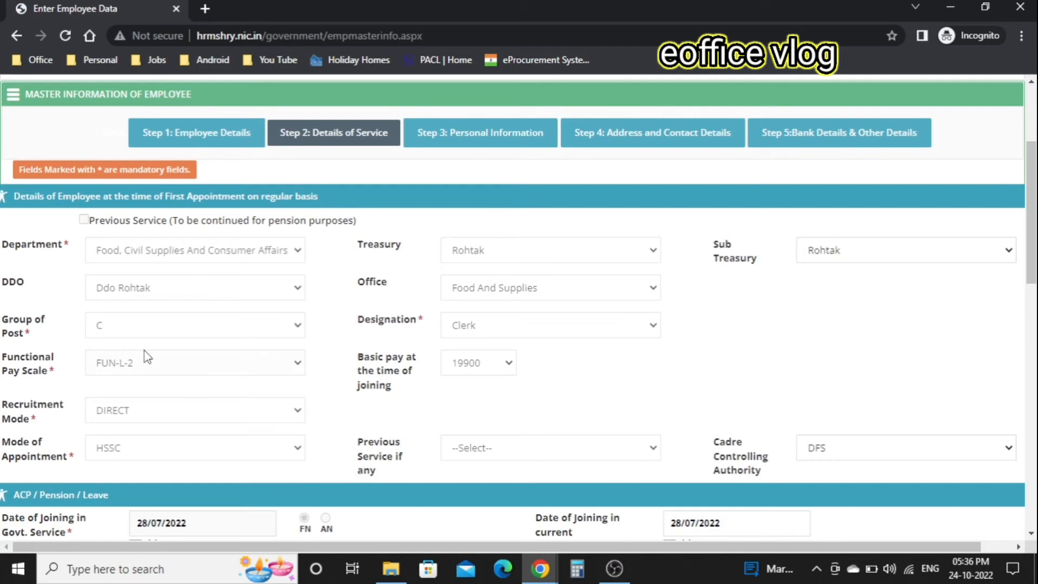
drag(531, 376, 187, 385)
click(615, 404)
scroll(616, 404, down, 8)
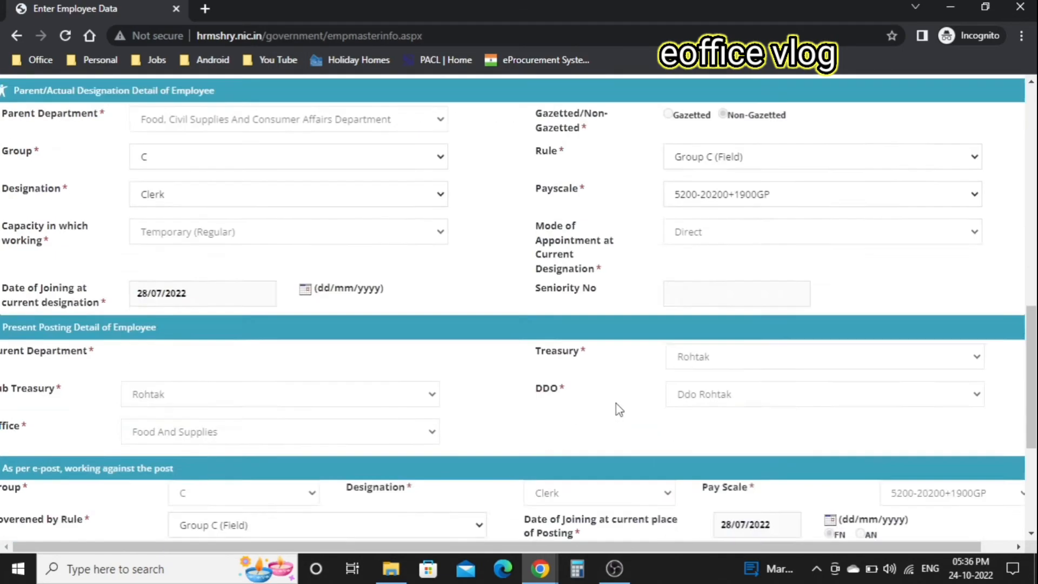
scroll(615, 403, down, 5)
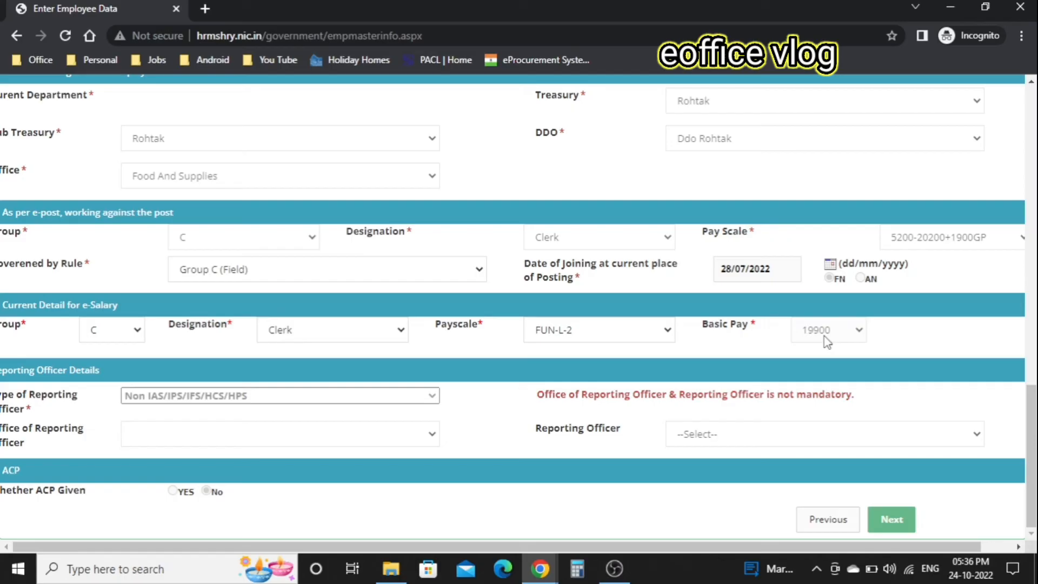
click(893, 527)
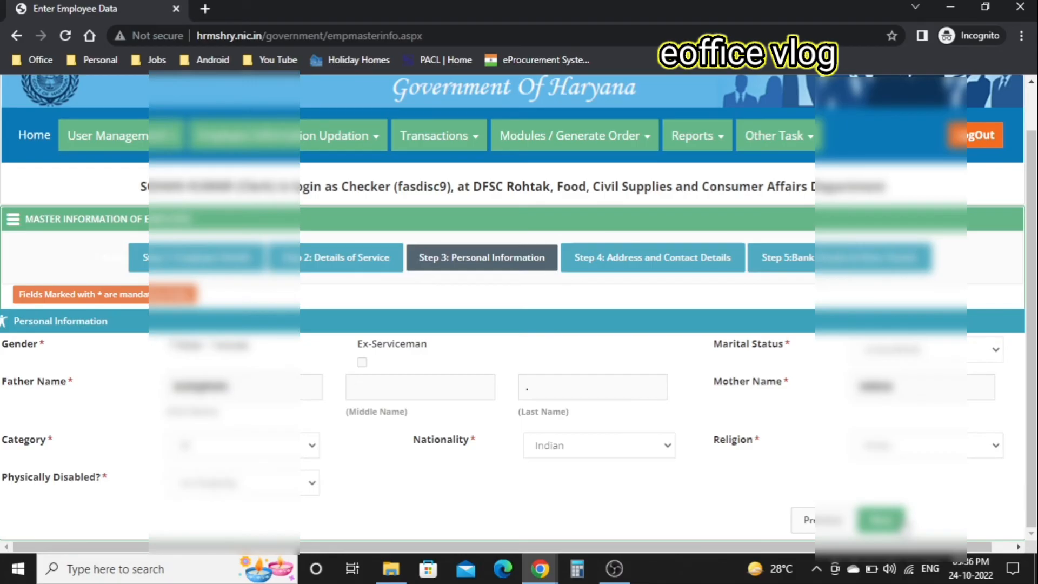
click(881, 519)
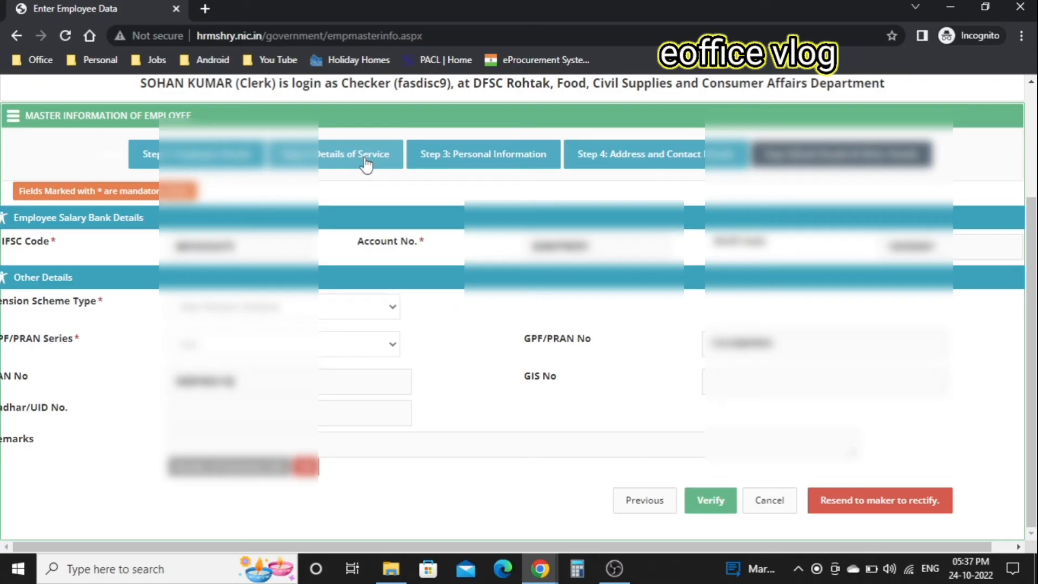
- Verify the employee record and select the C-Clerk-Group C (Field) designation
click(705, 508)
click(549, 320)
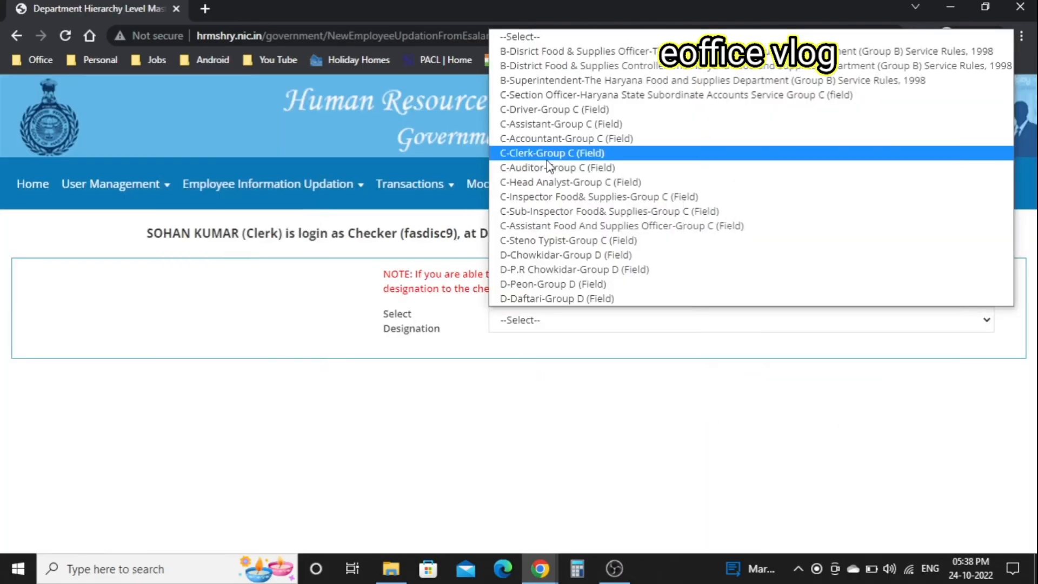
click(547, 157)
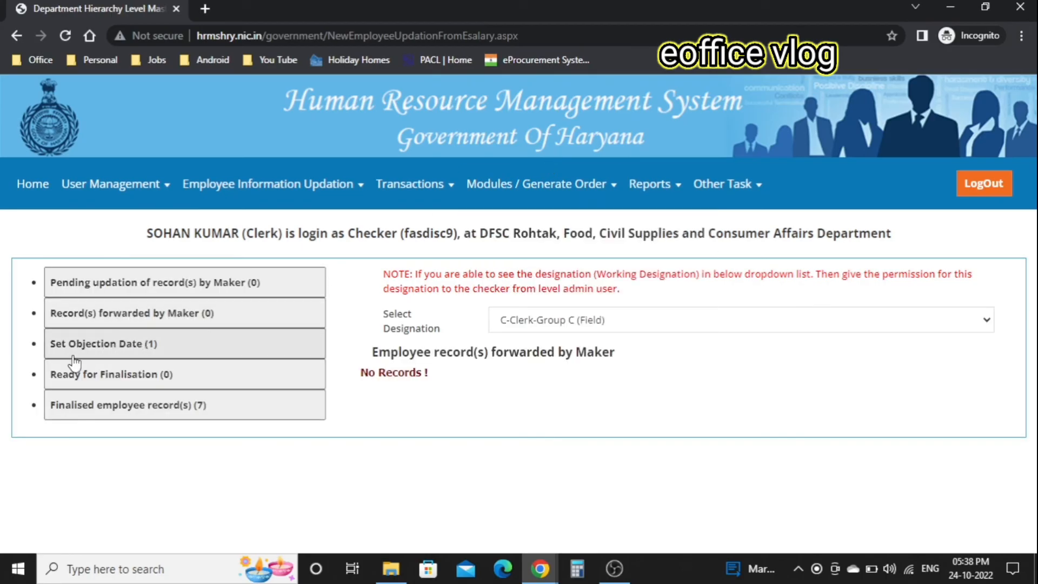
- Set 24/10/2022 as the objection date for the clerk record awaiting one
click(116, 350)
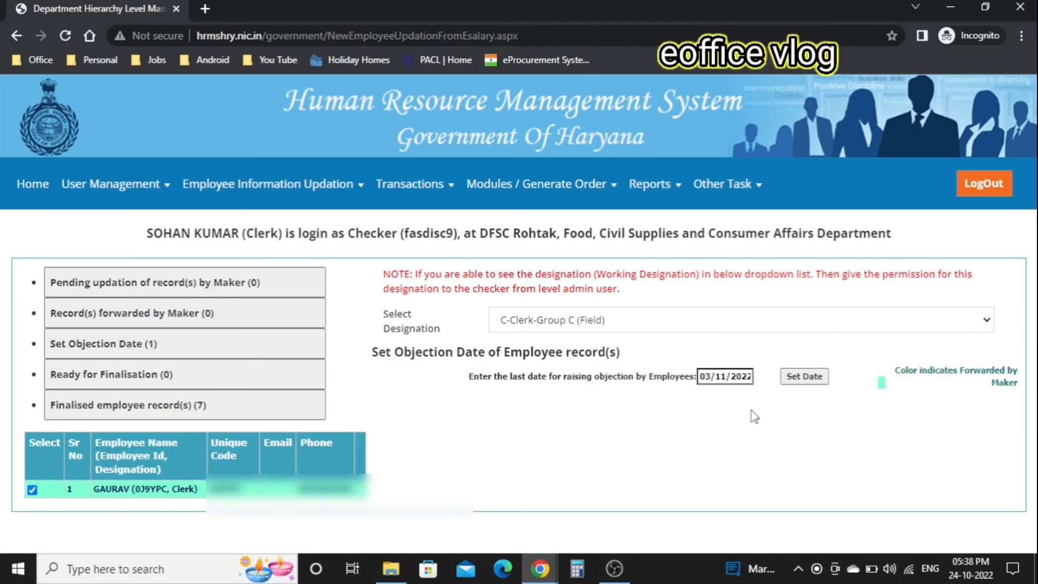
click(727, 376)
key(BackSpace)
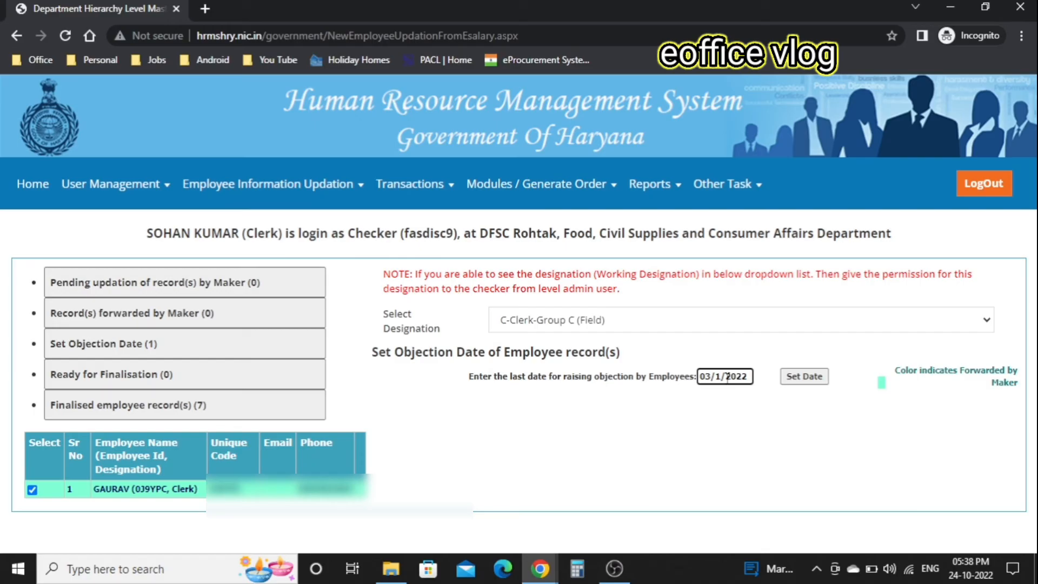
text(0)
click(711, 377)
key(BackSpace)
key(BackSpace)
text(24)
click(813, 383)
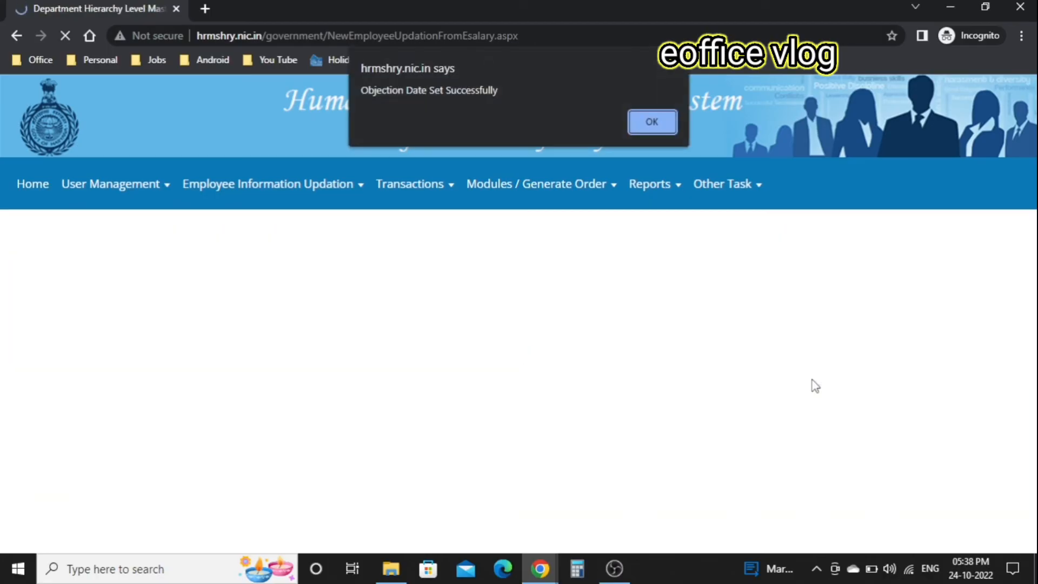
key(Return)
click(540, 567)
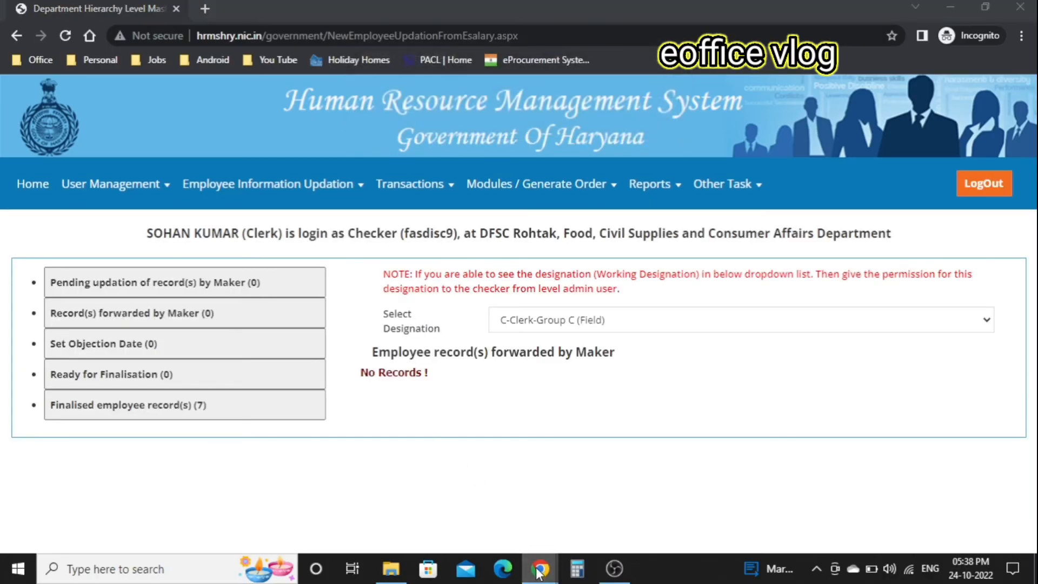
- As maker, verify and forward the pending C-Clerk-Group C (Field) employee's details
click(473, 478)
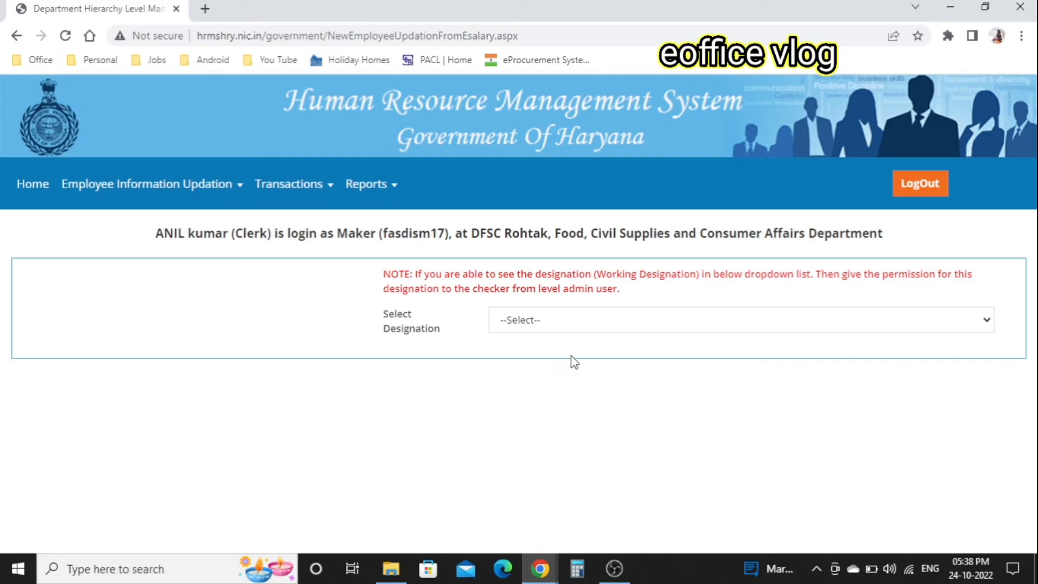
click(608, 324)
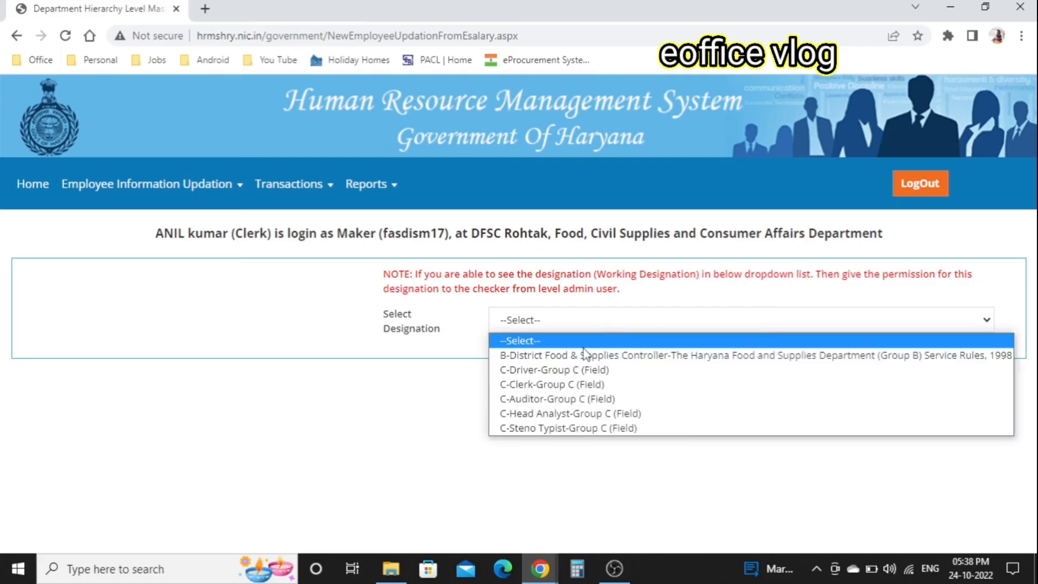
click(560, 391)
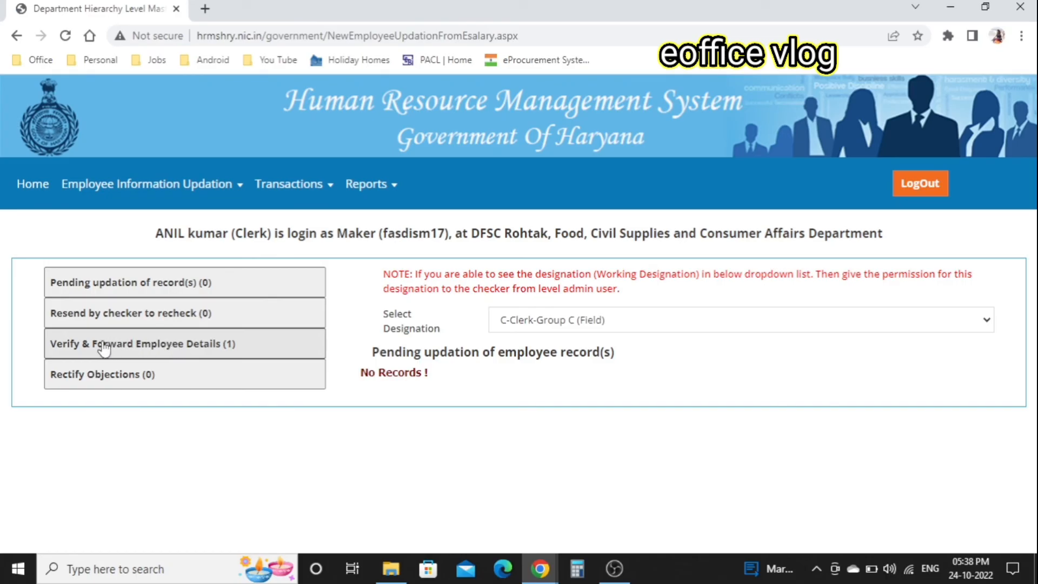
click(215, 352)
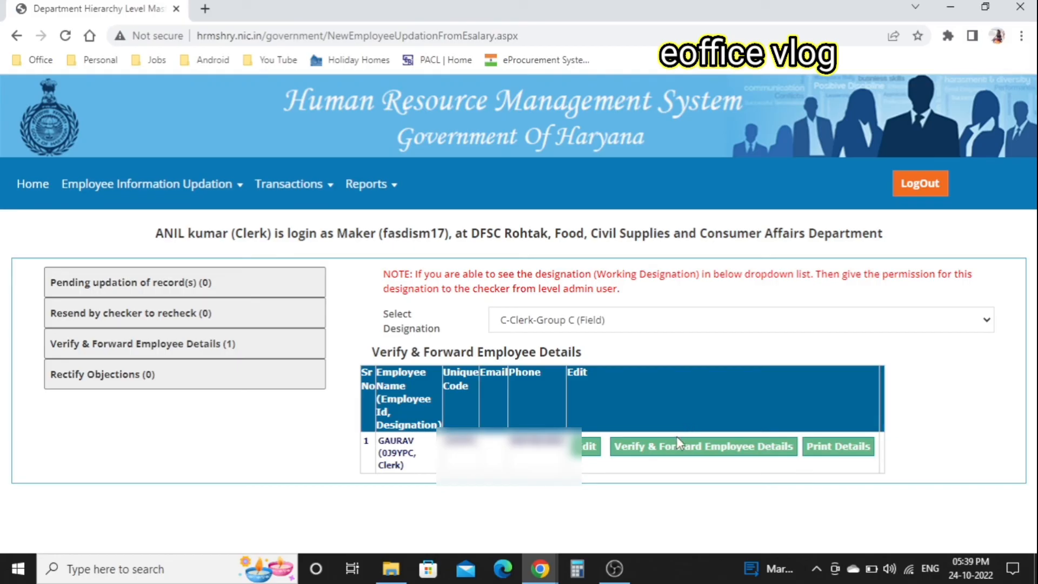
click(678, 450)
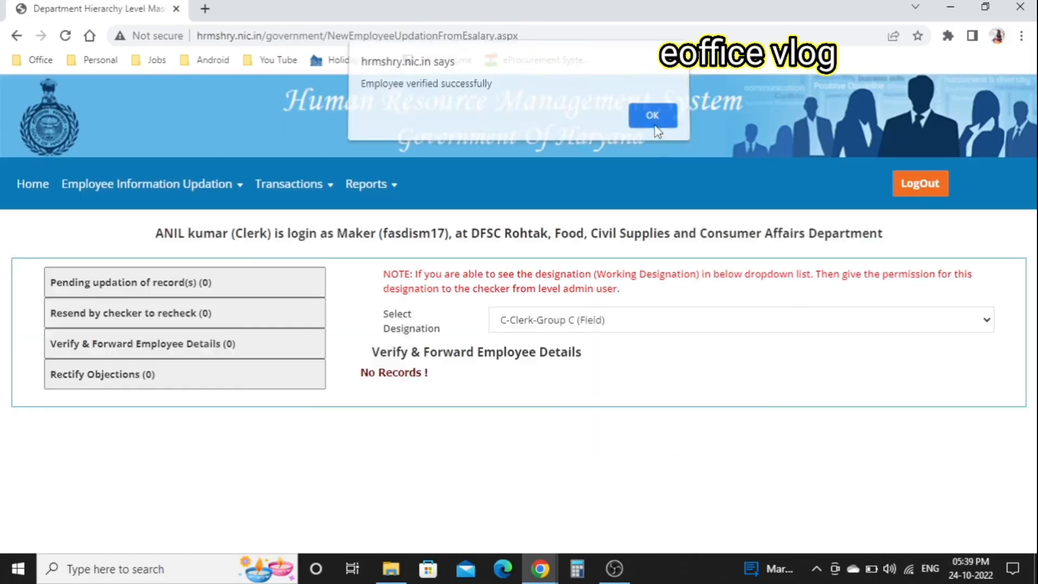
click(654, 124)
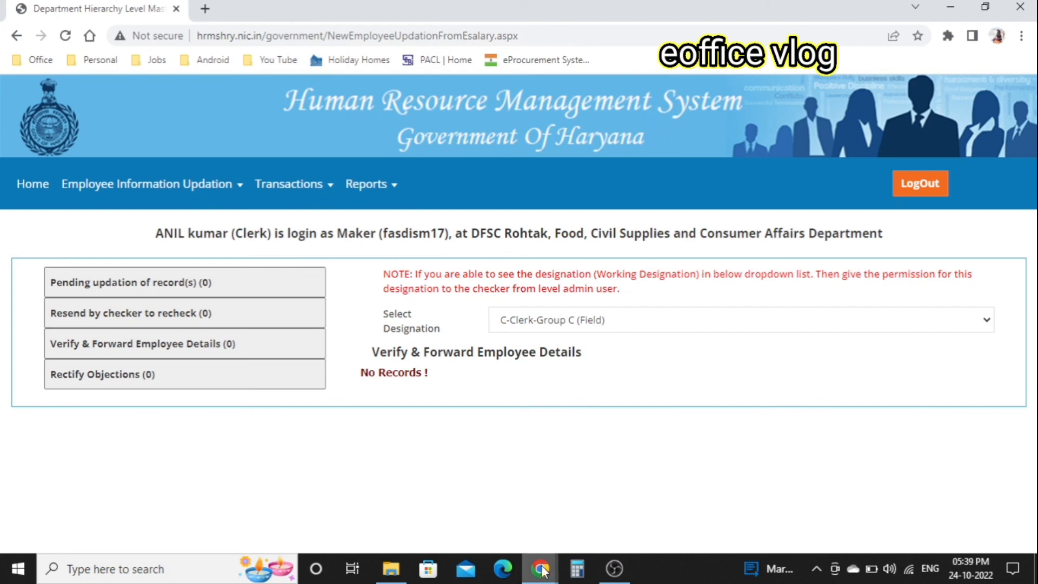
- As checker, freeze the Clerk record listed under Ready for Finalisation
mouse_move(540, 569)
click(597, 513)
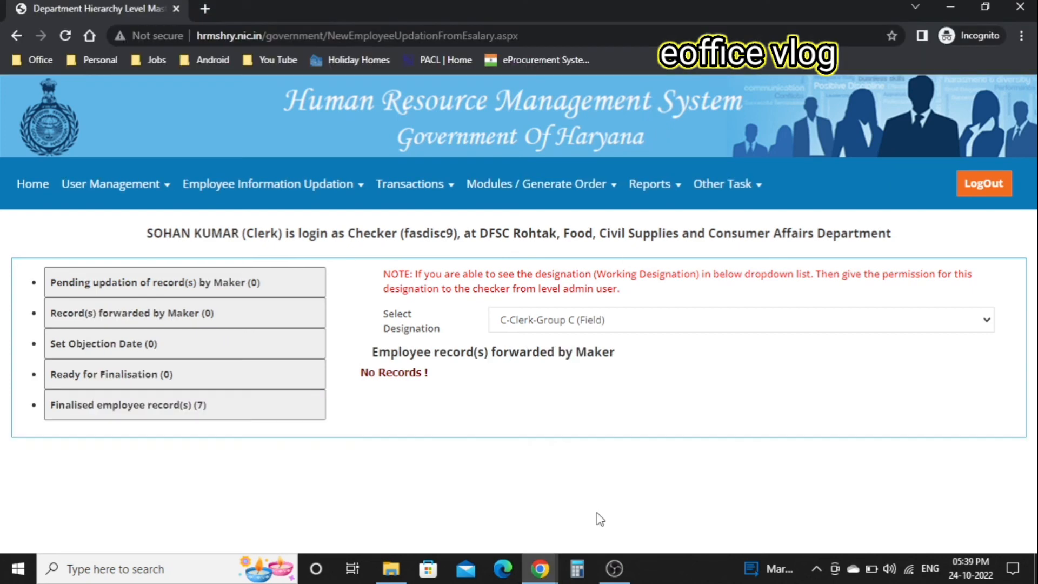
click(637, 329)
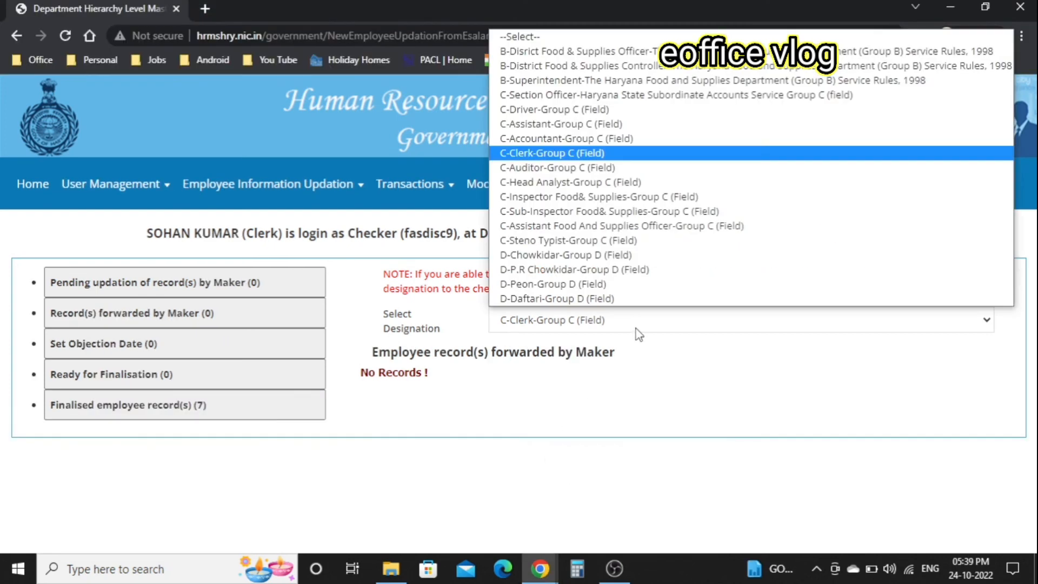
click(591, 36)
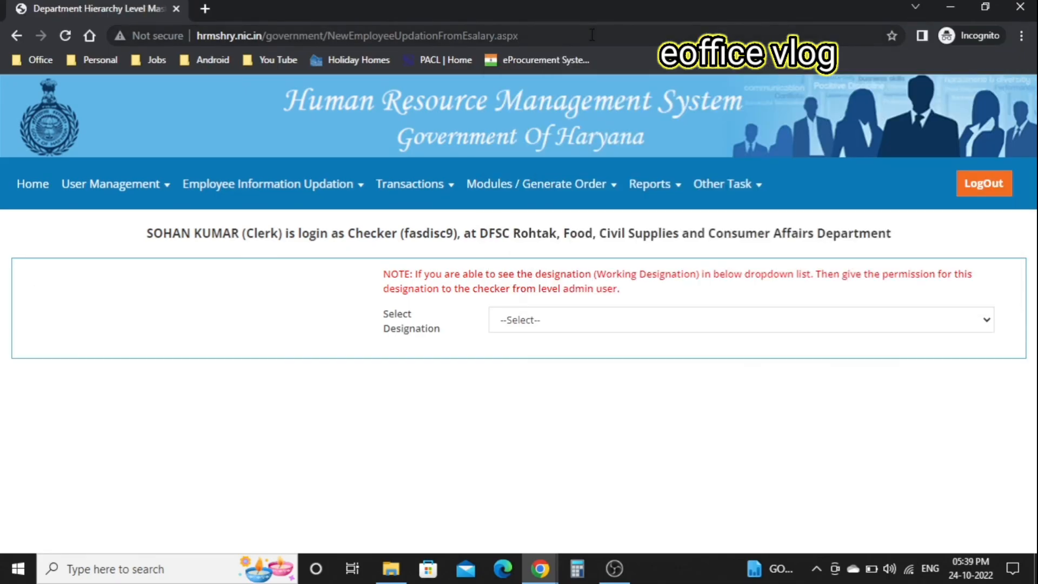
drag(409, 234, 535, 321)
click(535, 322)
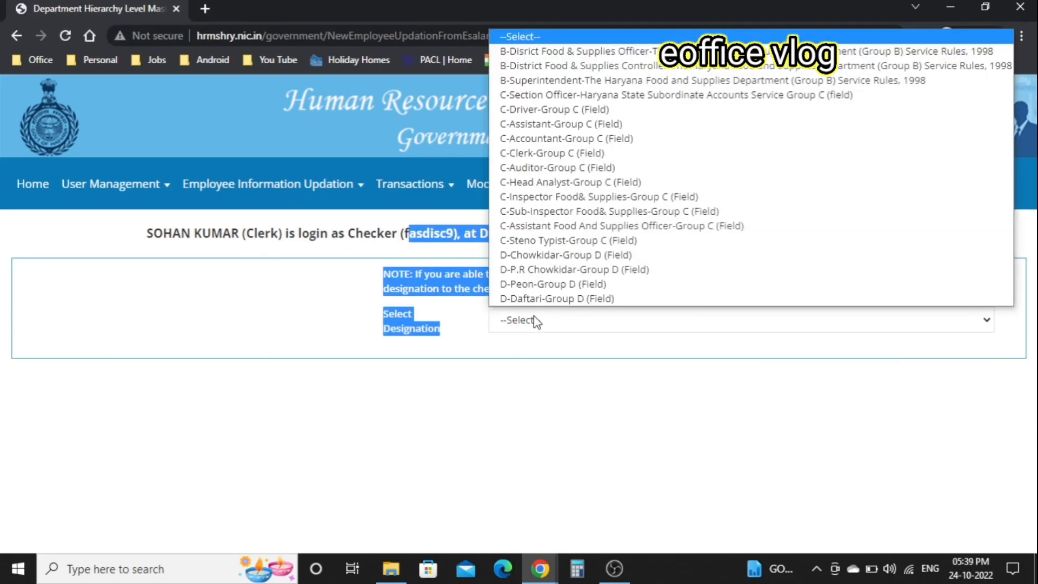
click(534, 153)
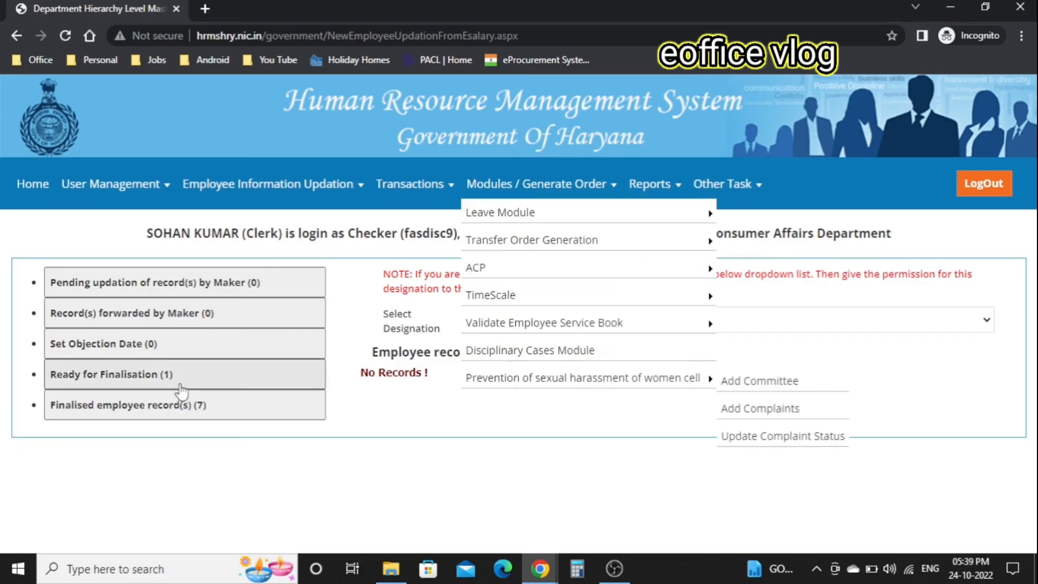
click(139, 378)
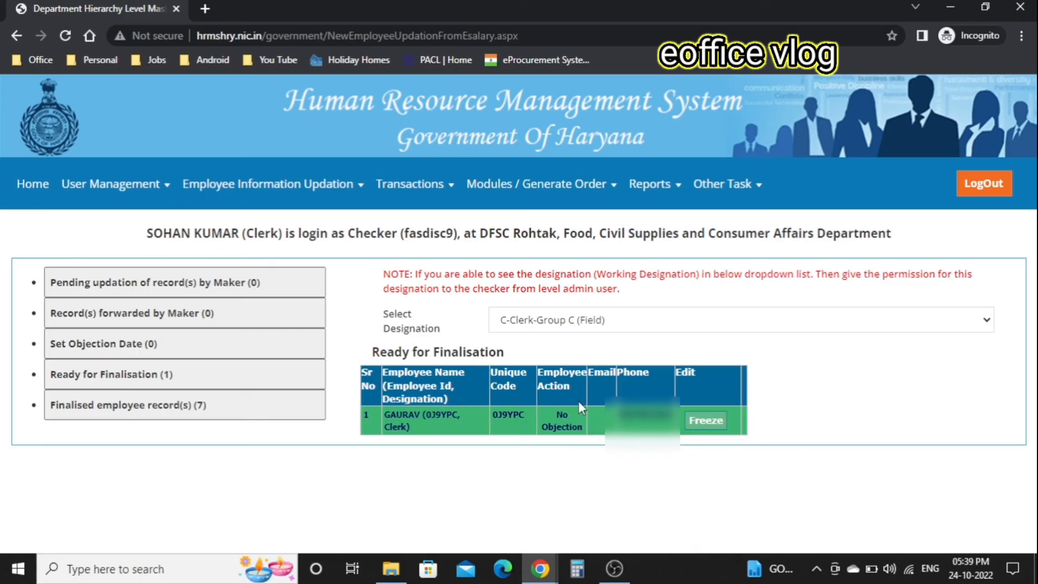
click(720, 426)
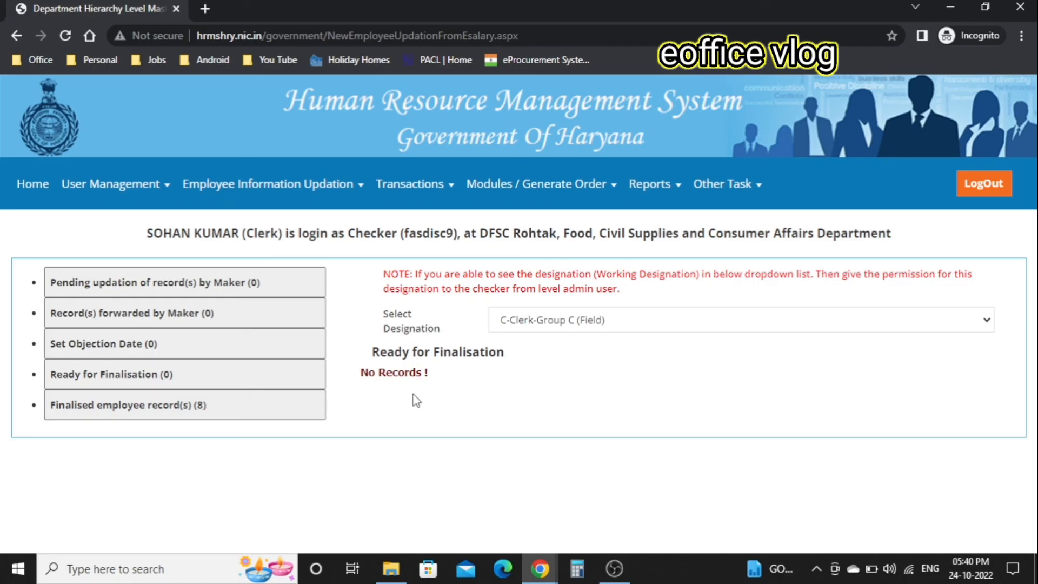
mouse_move(430, 196)
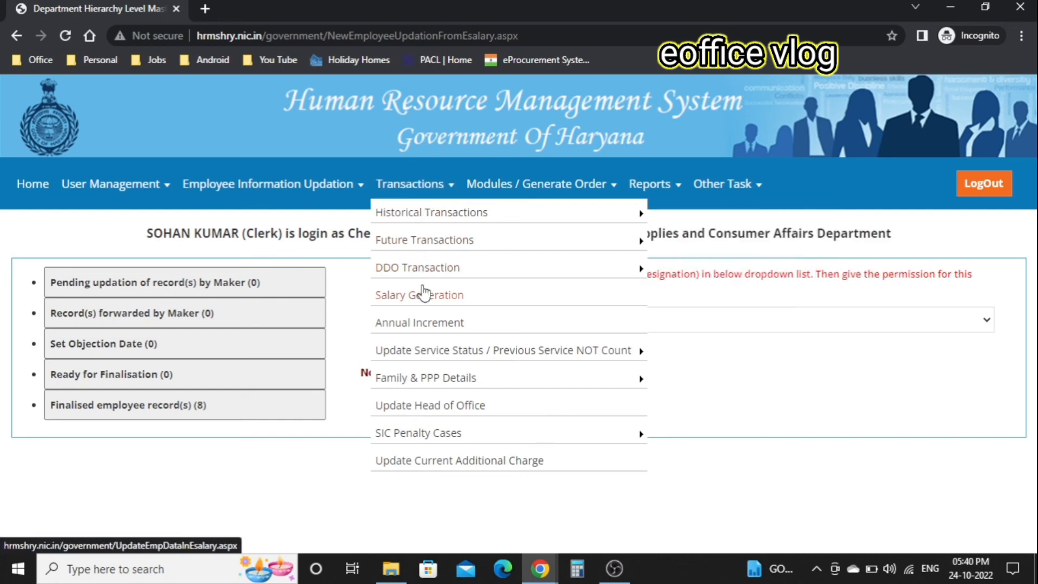
- Filter Salary Generation for August and Clerk (Group C (Field)), then fetch pending records
click(425, 295)
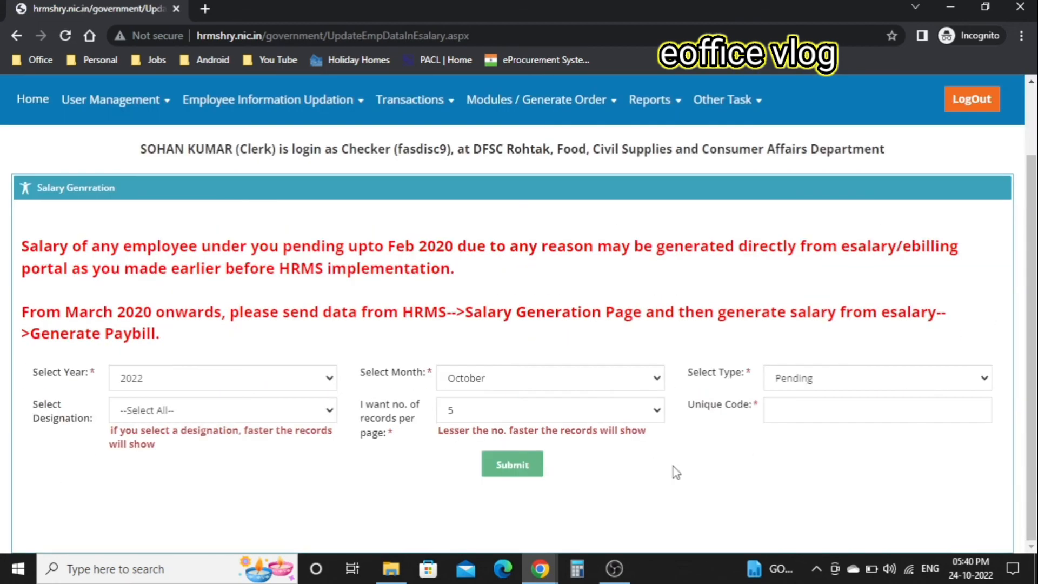
click(592, 380)
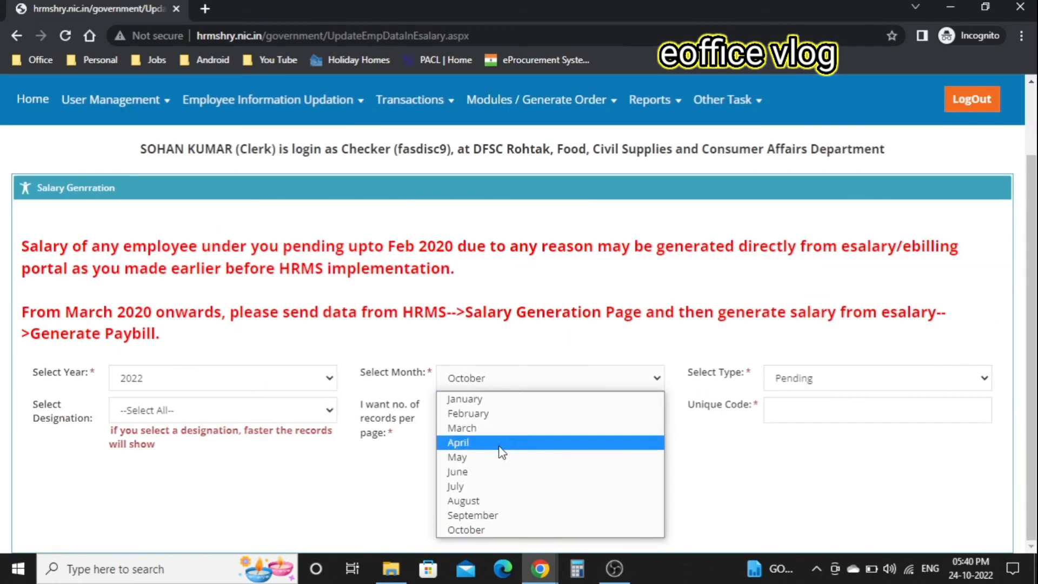
click(486, 502)
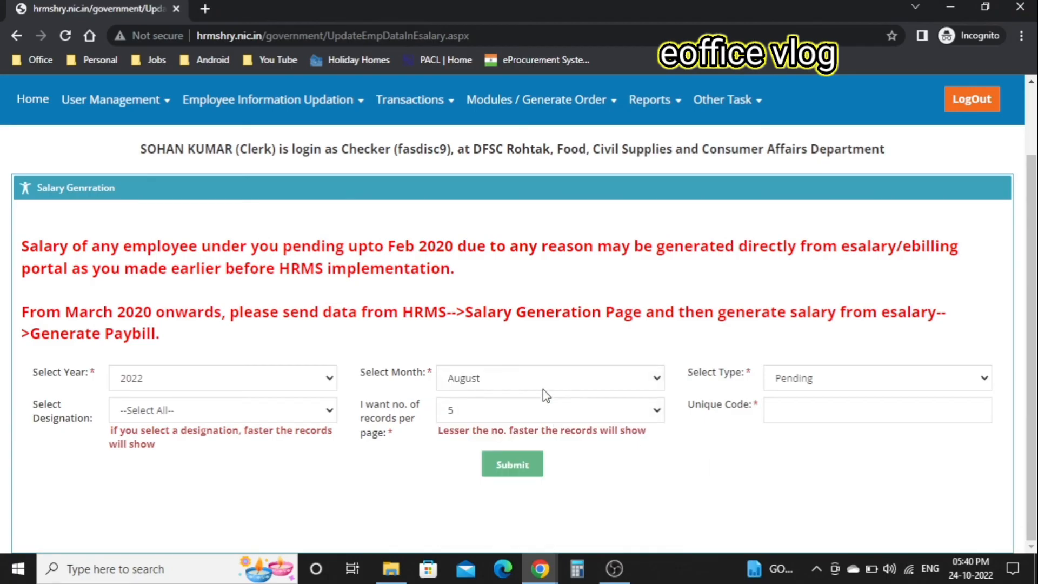
click(216, 411)
scroll(237, 331, down, 1)
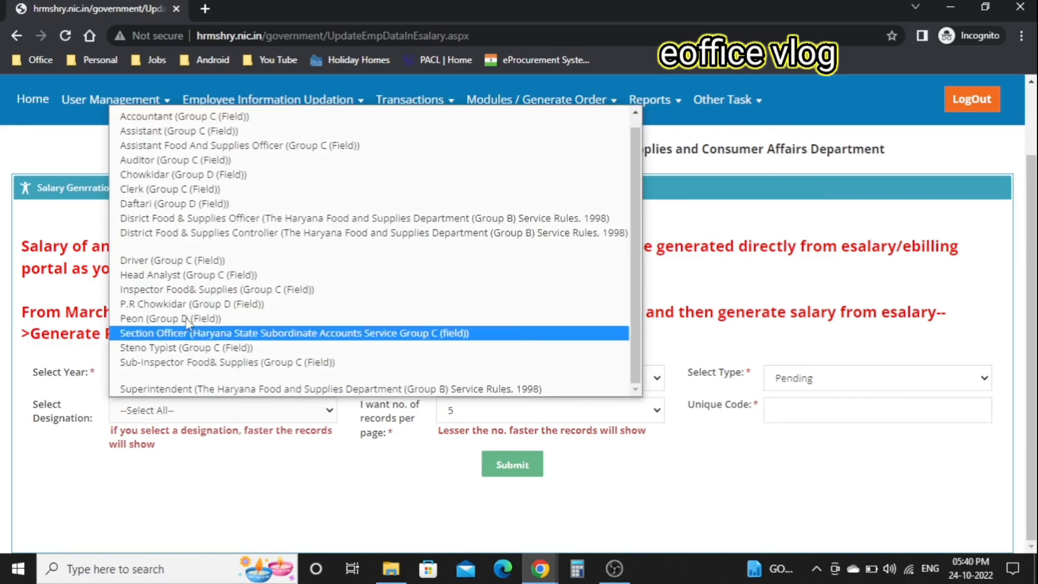
click(246, 189)
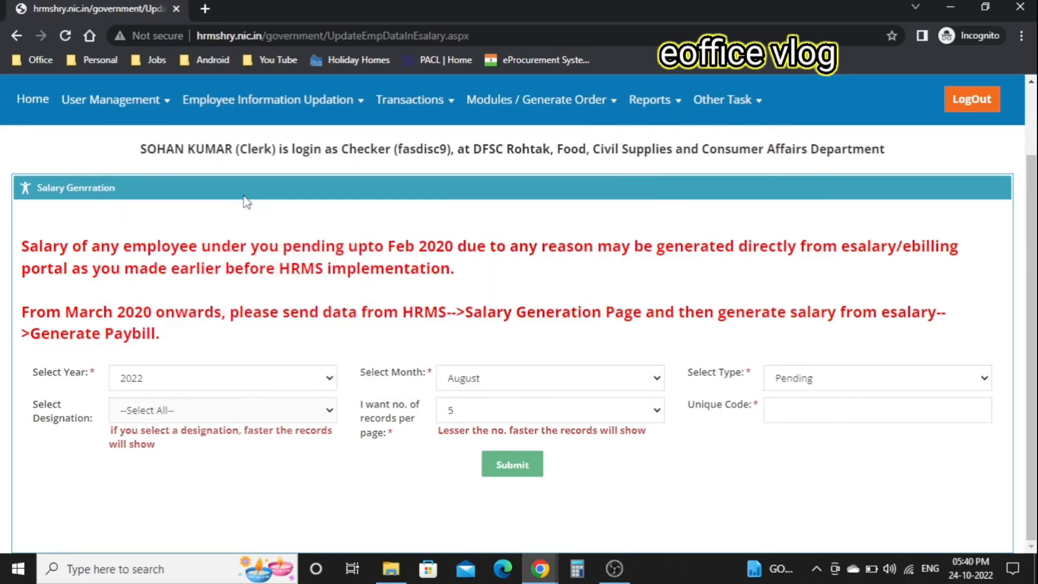
click(515, 474)
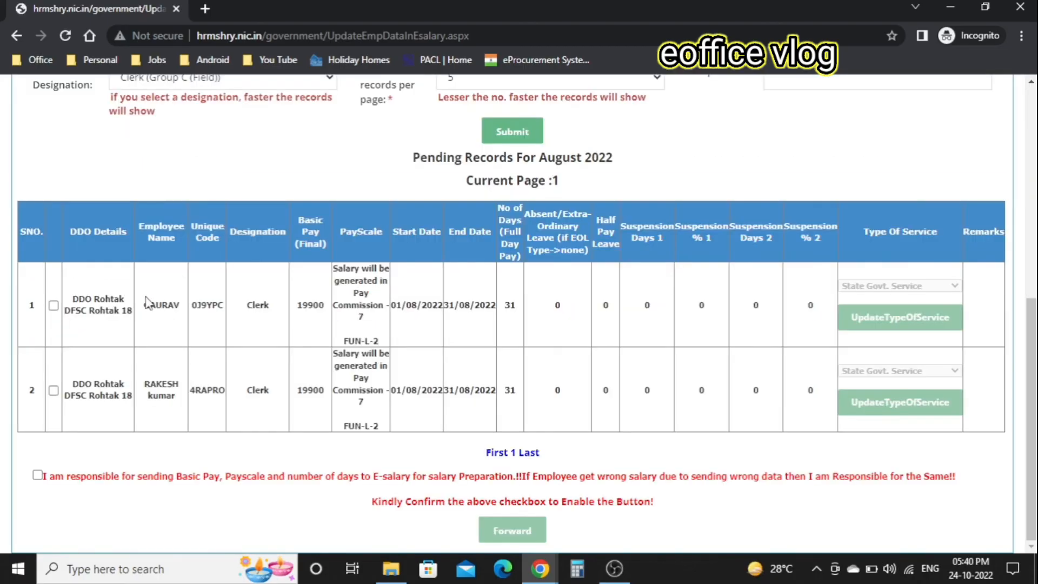
- Review row 1's basic pay of 19900 and tick that employee for sending
drag(144, 304, 181, 306)
double_click(301, 304)
double_click(361, 317)
drag(296, 305, 331, 312)
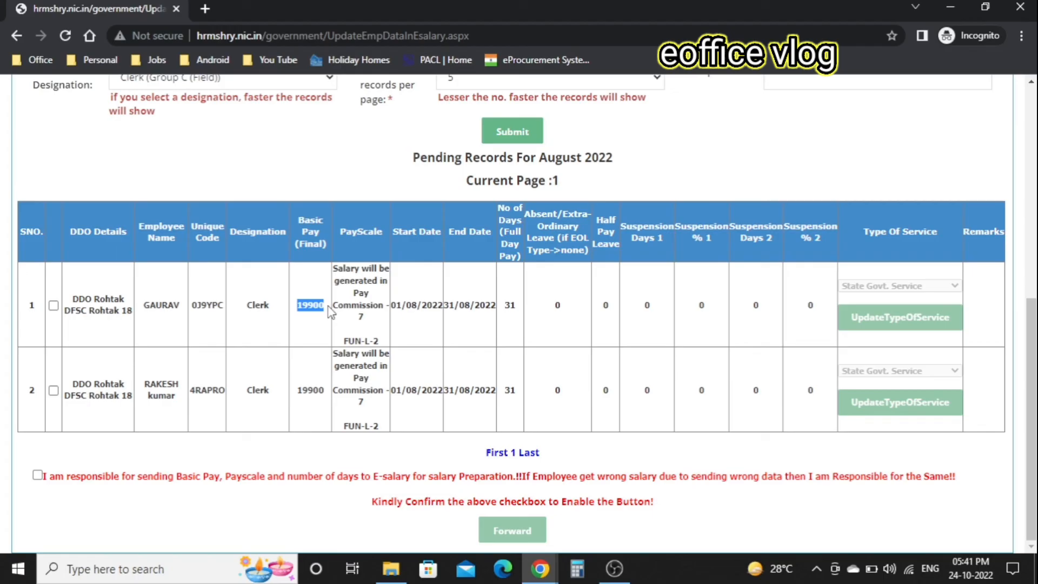
click(53, 306)
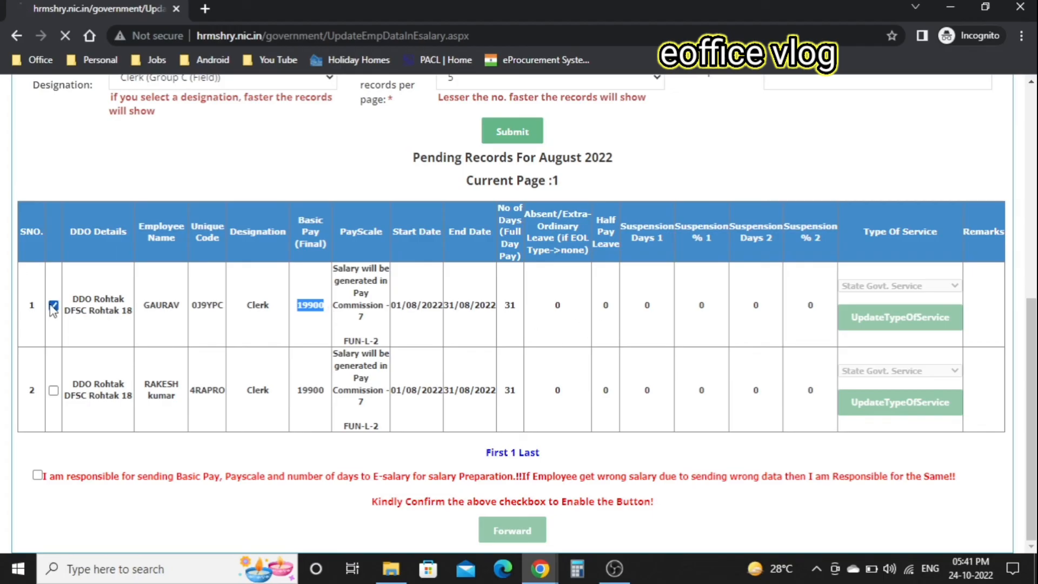